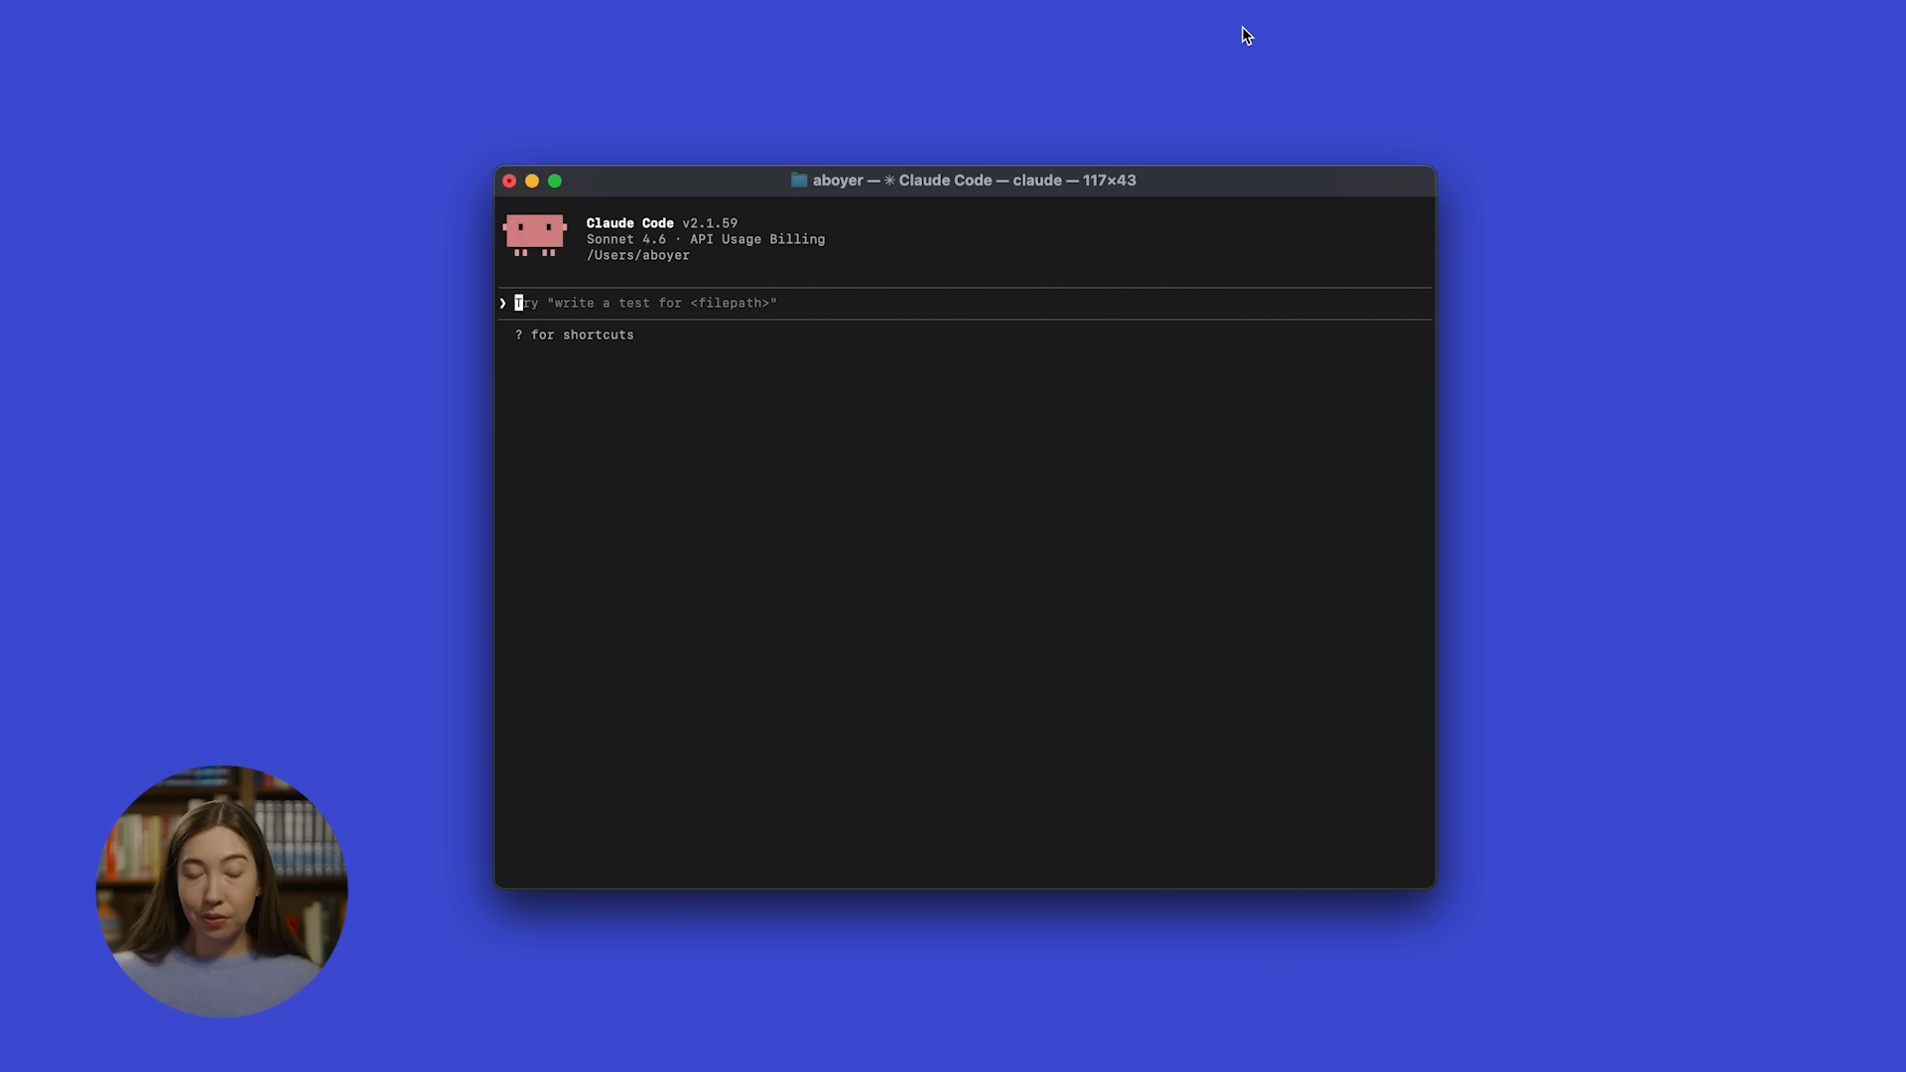
Step: Browse the available plugins with /plugin, search them for Figma, and leave the plugin browser
text(/plugin)
key(Return)
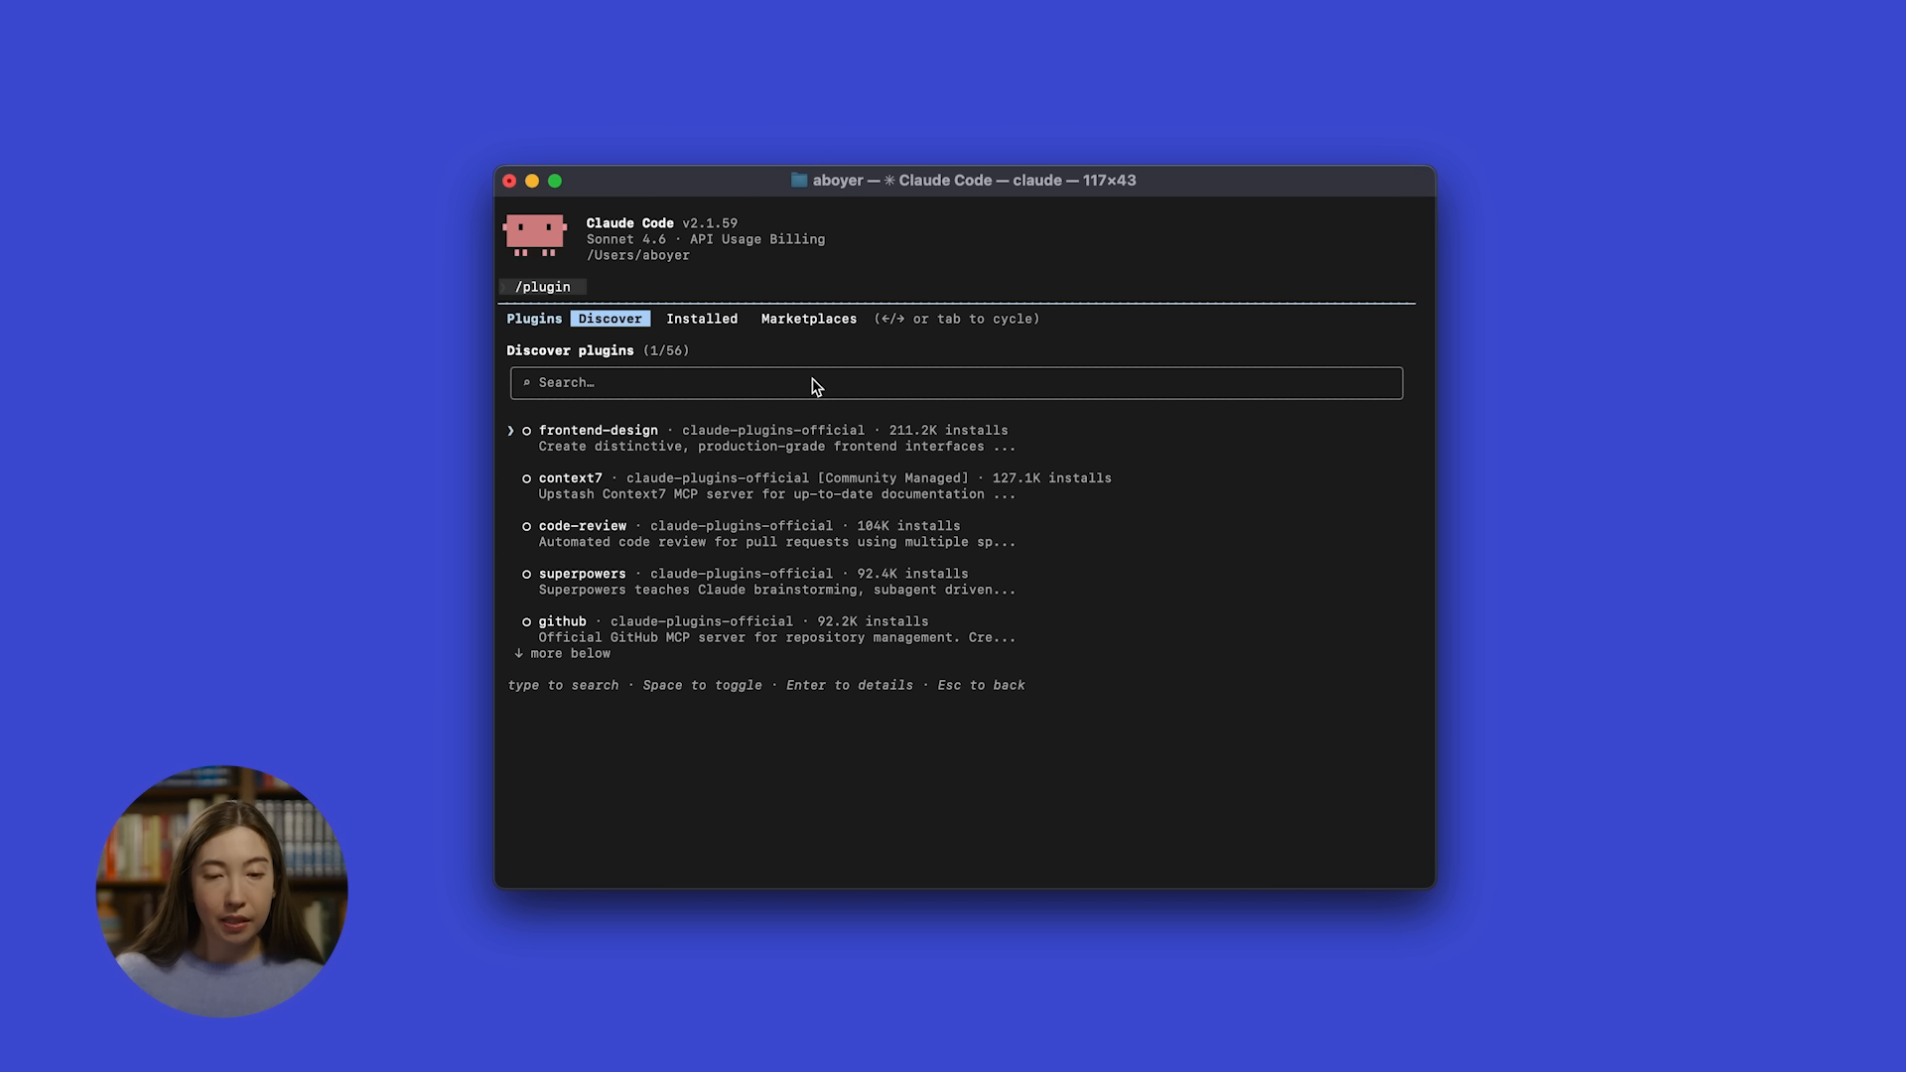
text(Figma)
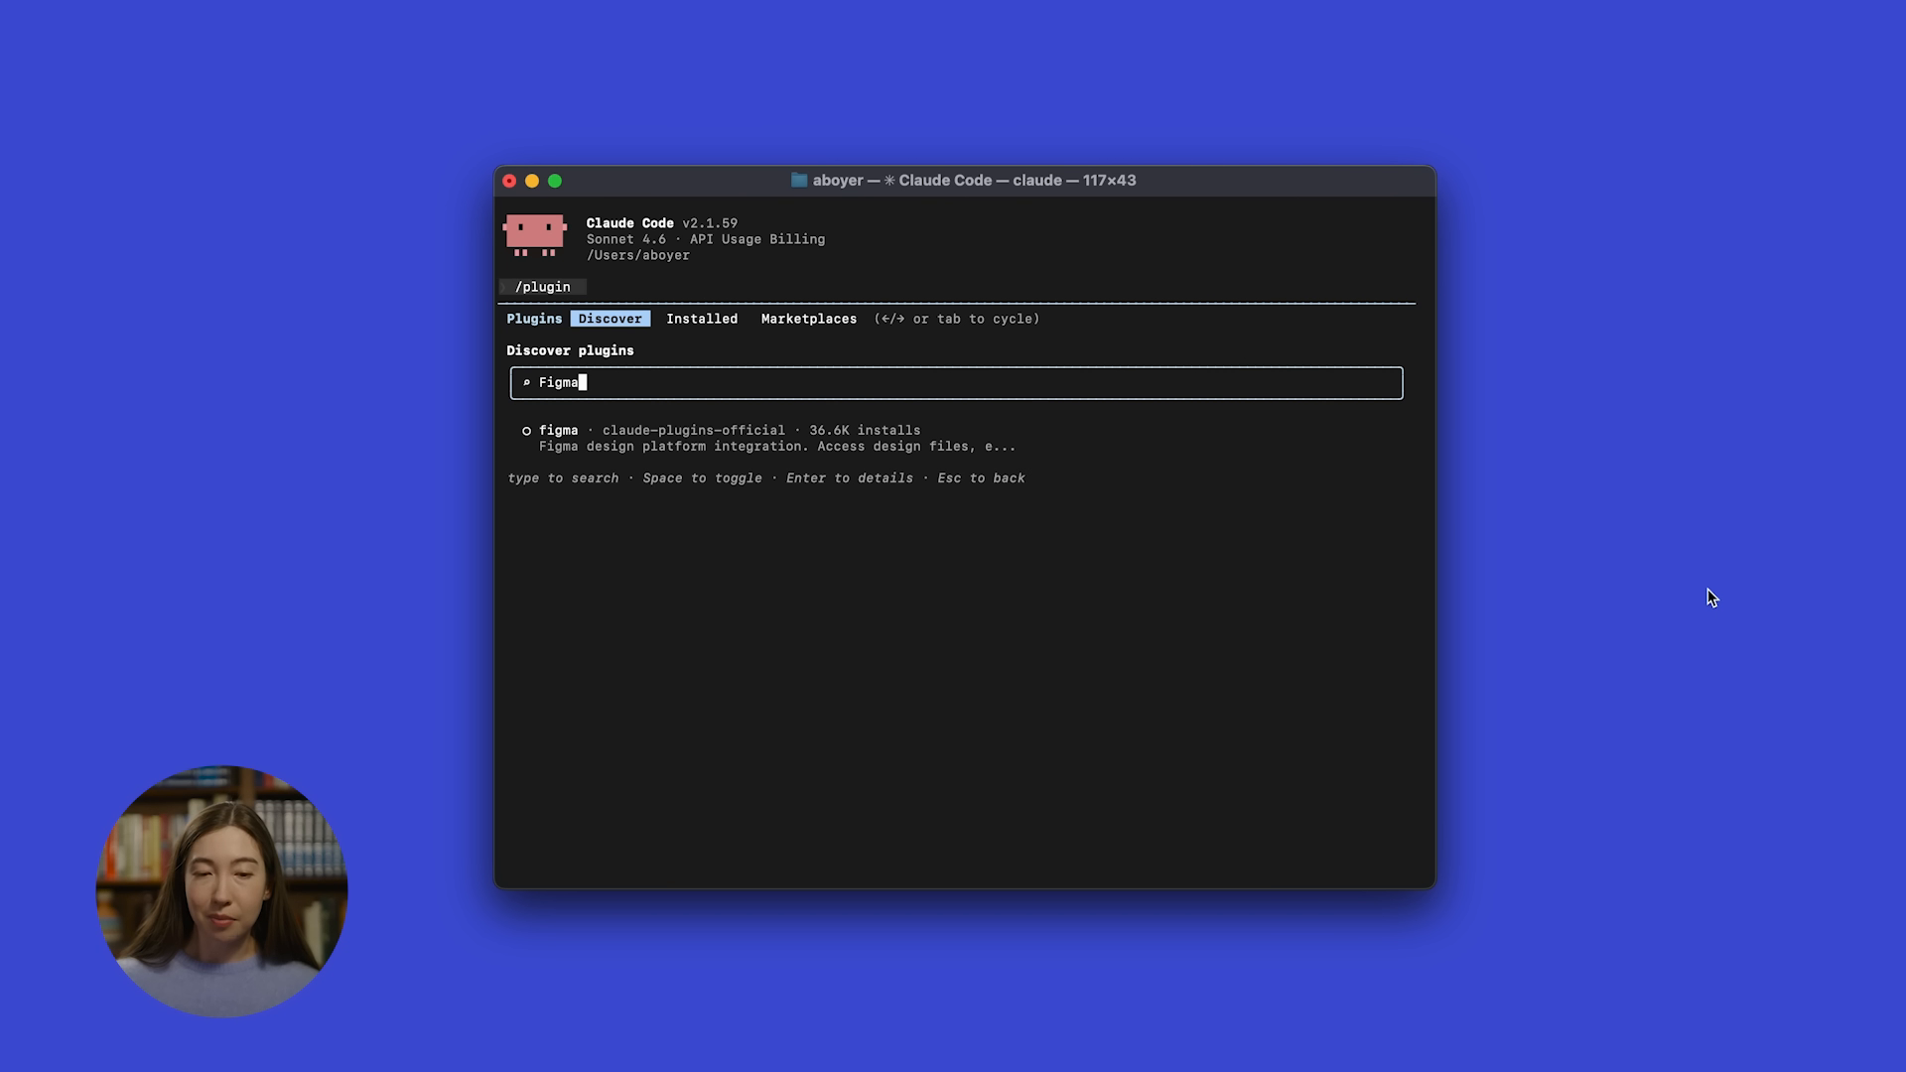
key(BackSpace)
key(BackSpace)
key(BackSpace)
key(BackSpace)
key(BackSpace)
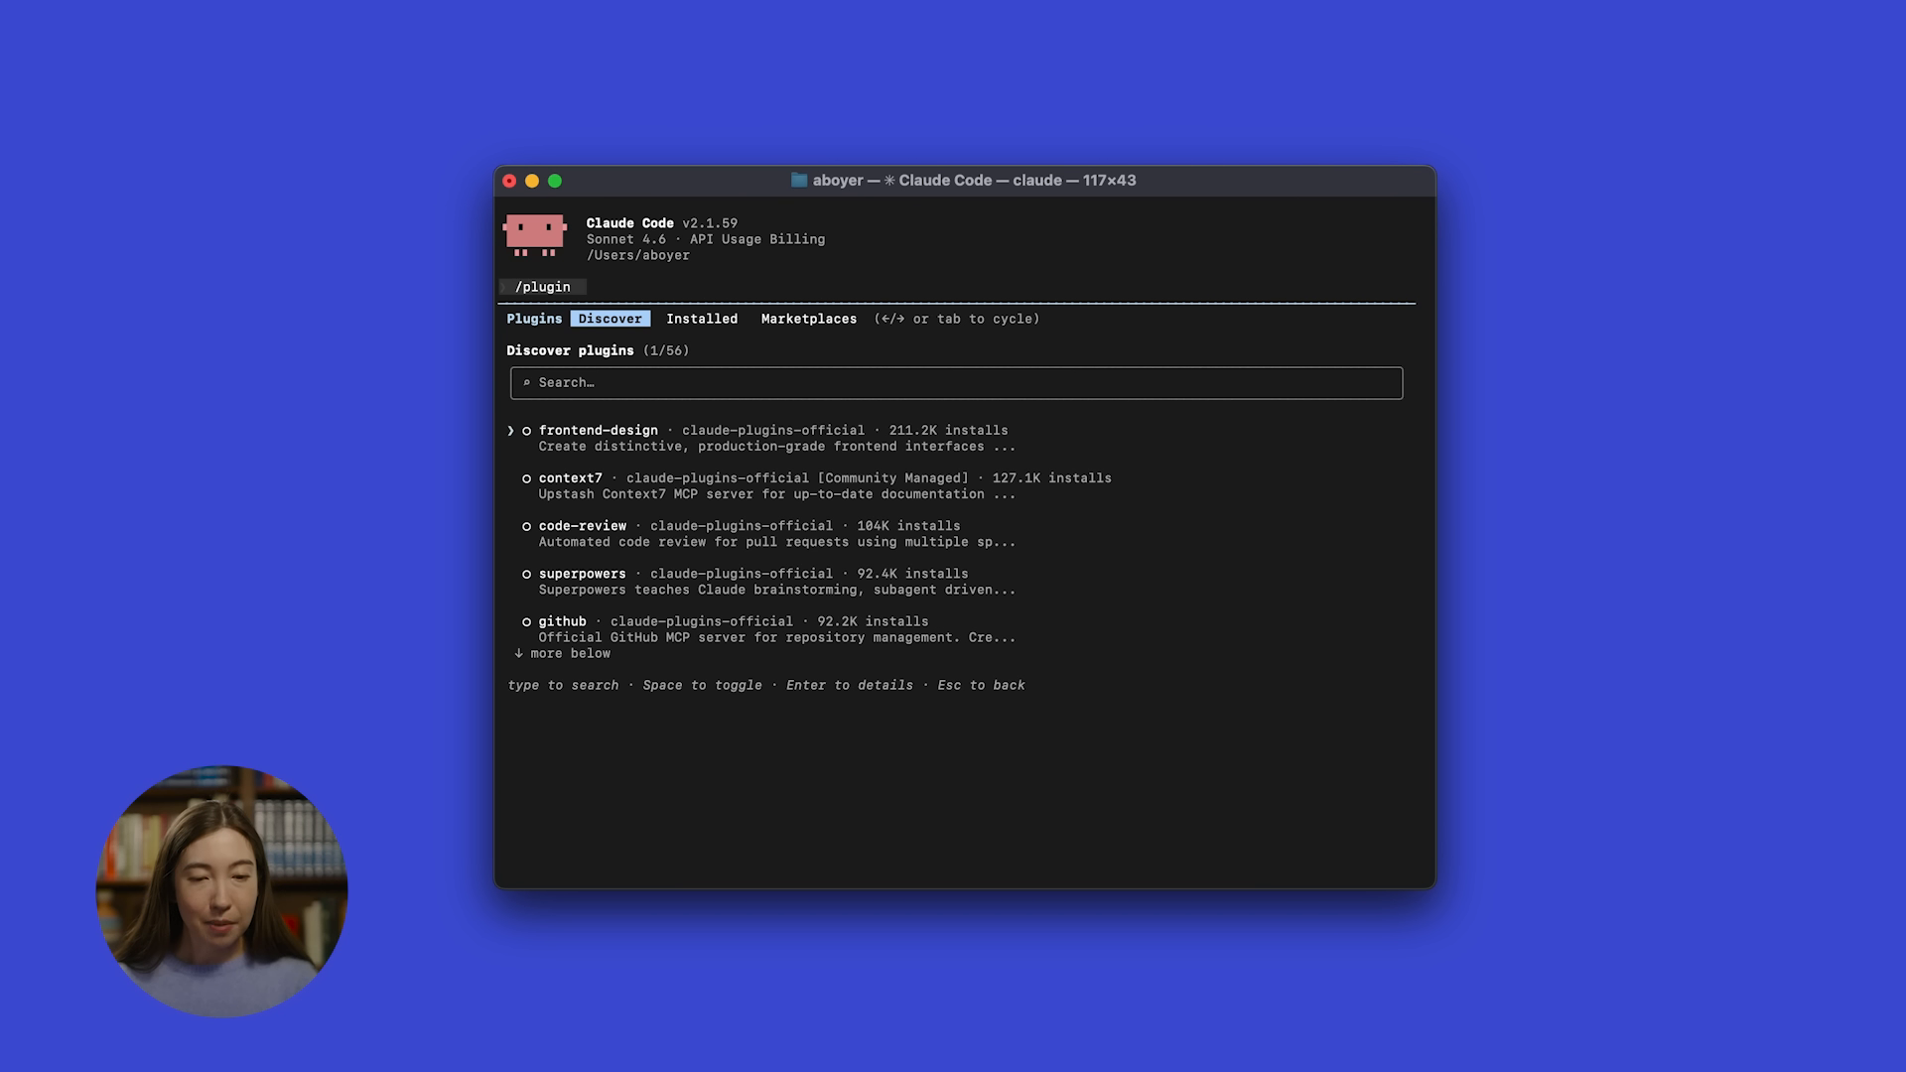
key(Escape)
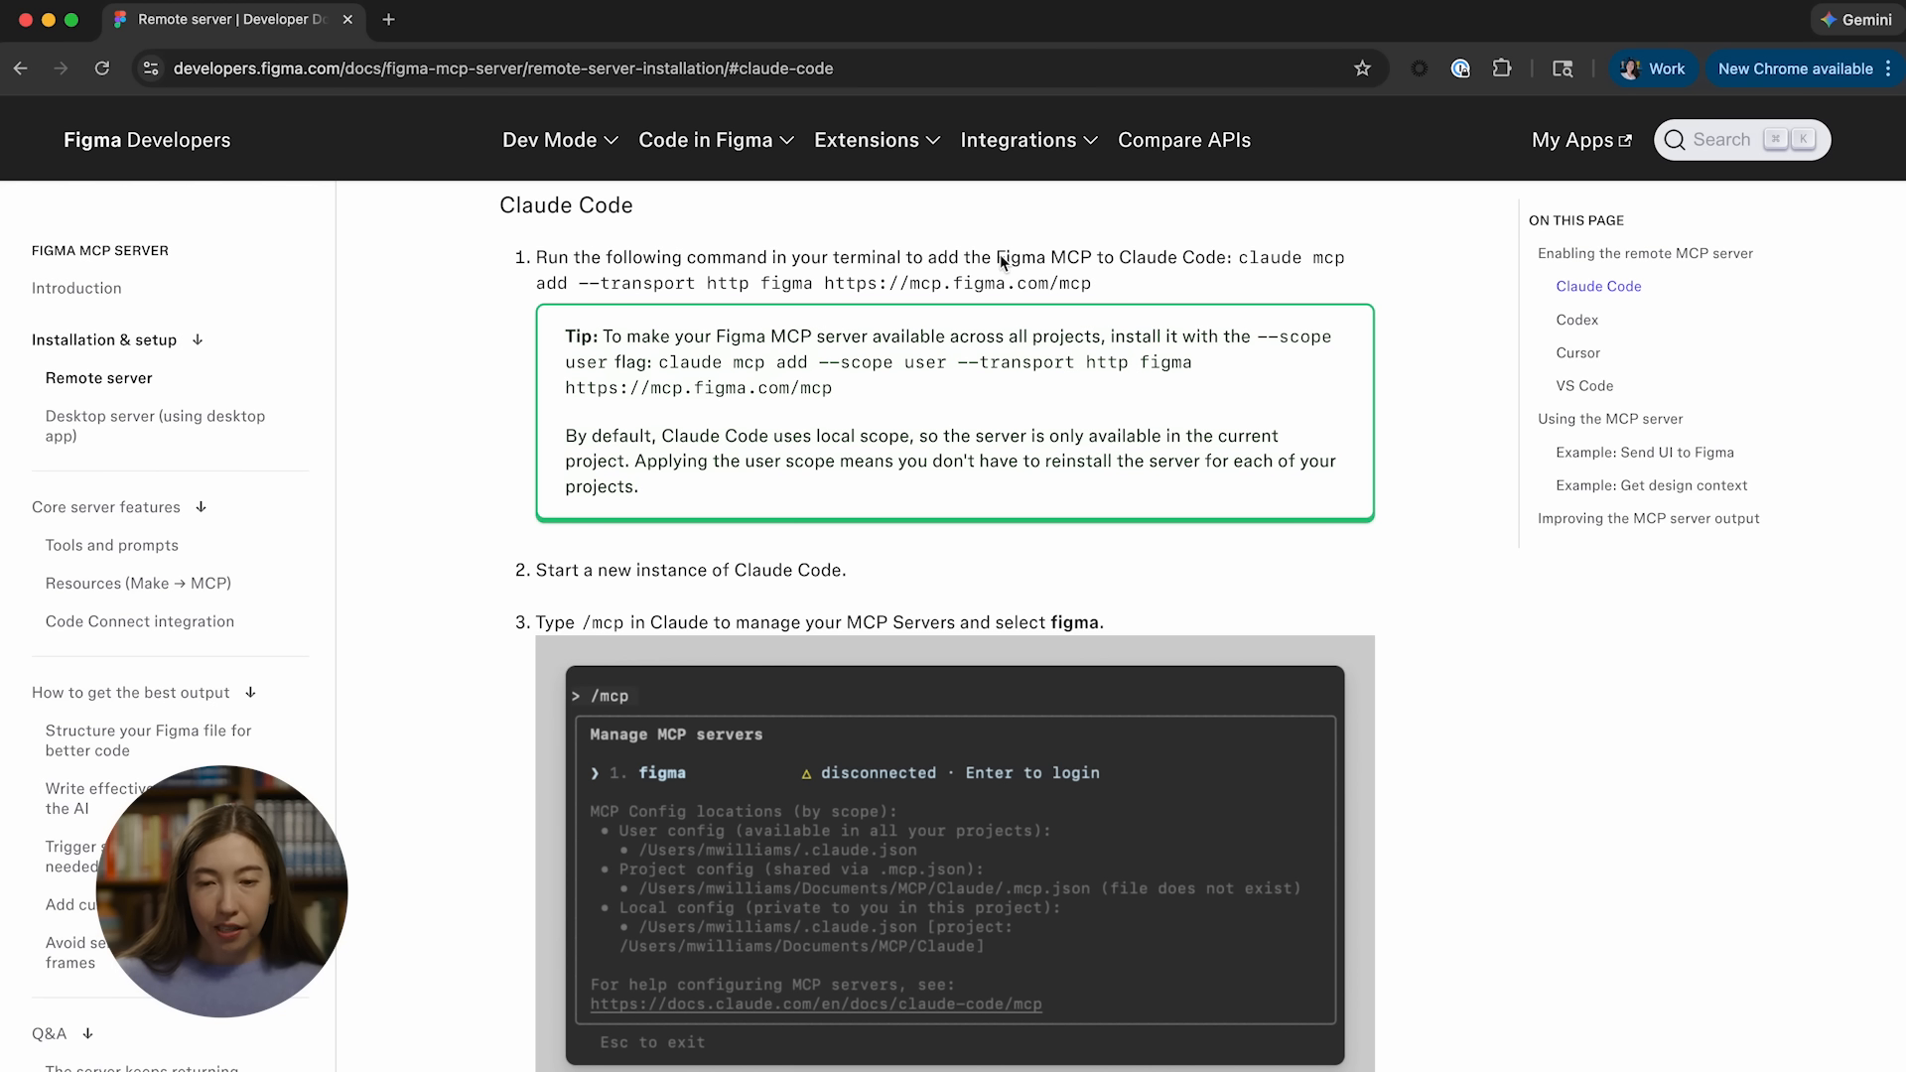
click(1243, 266)
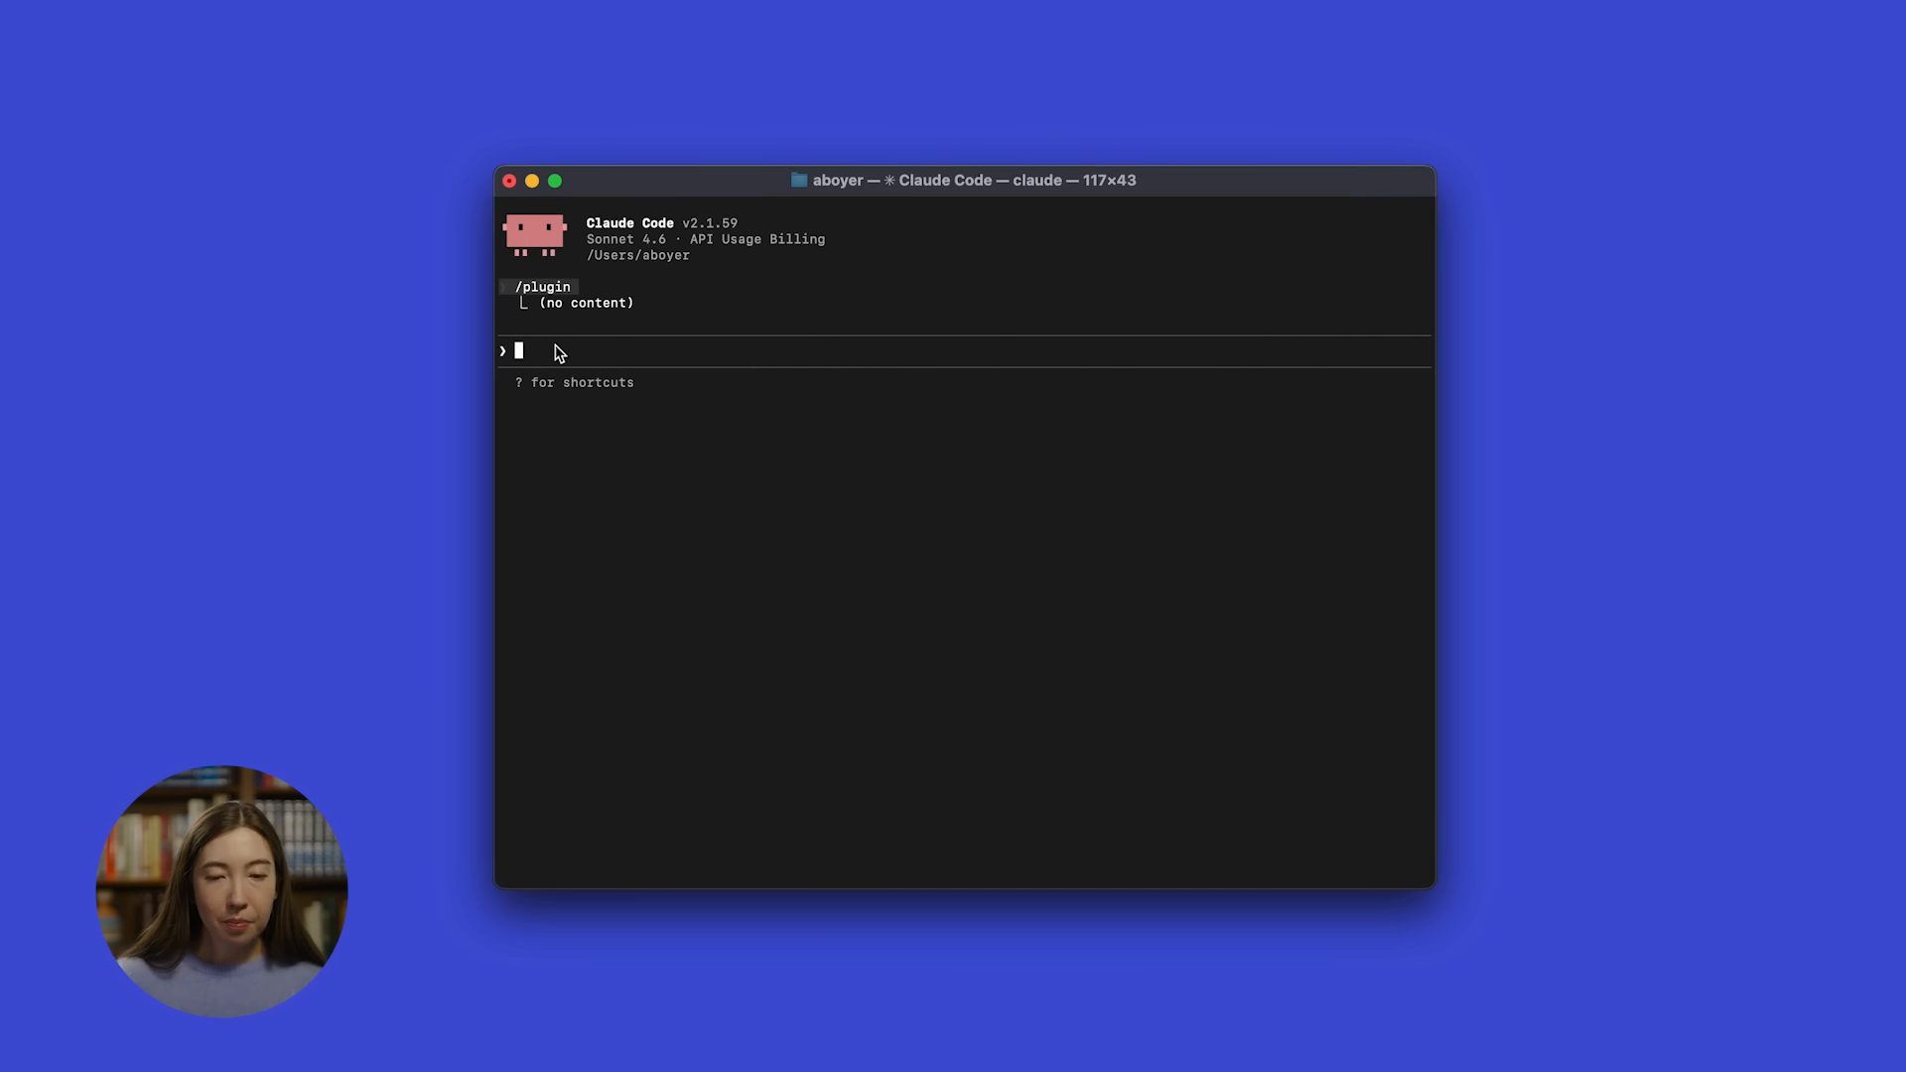
text(claude mcp add --transport http figma https://mcp.figma.com/mcp)
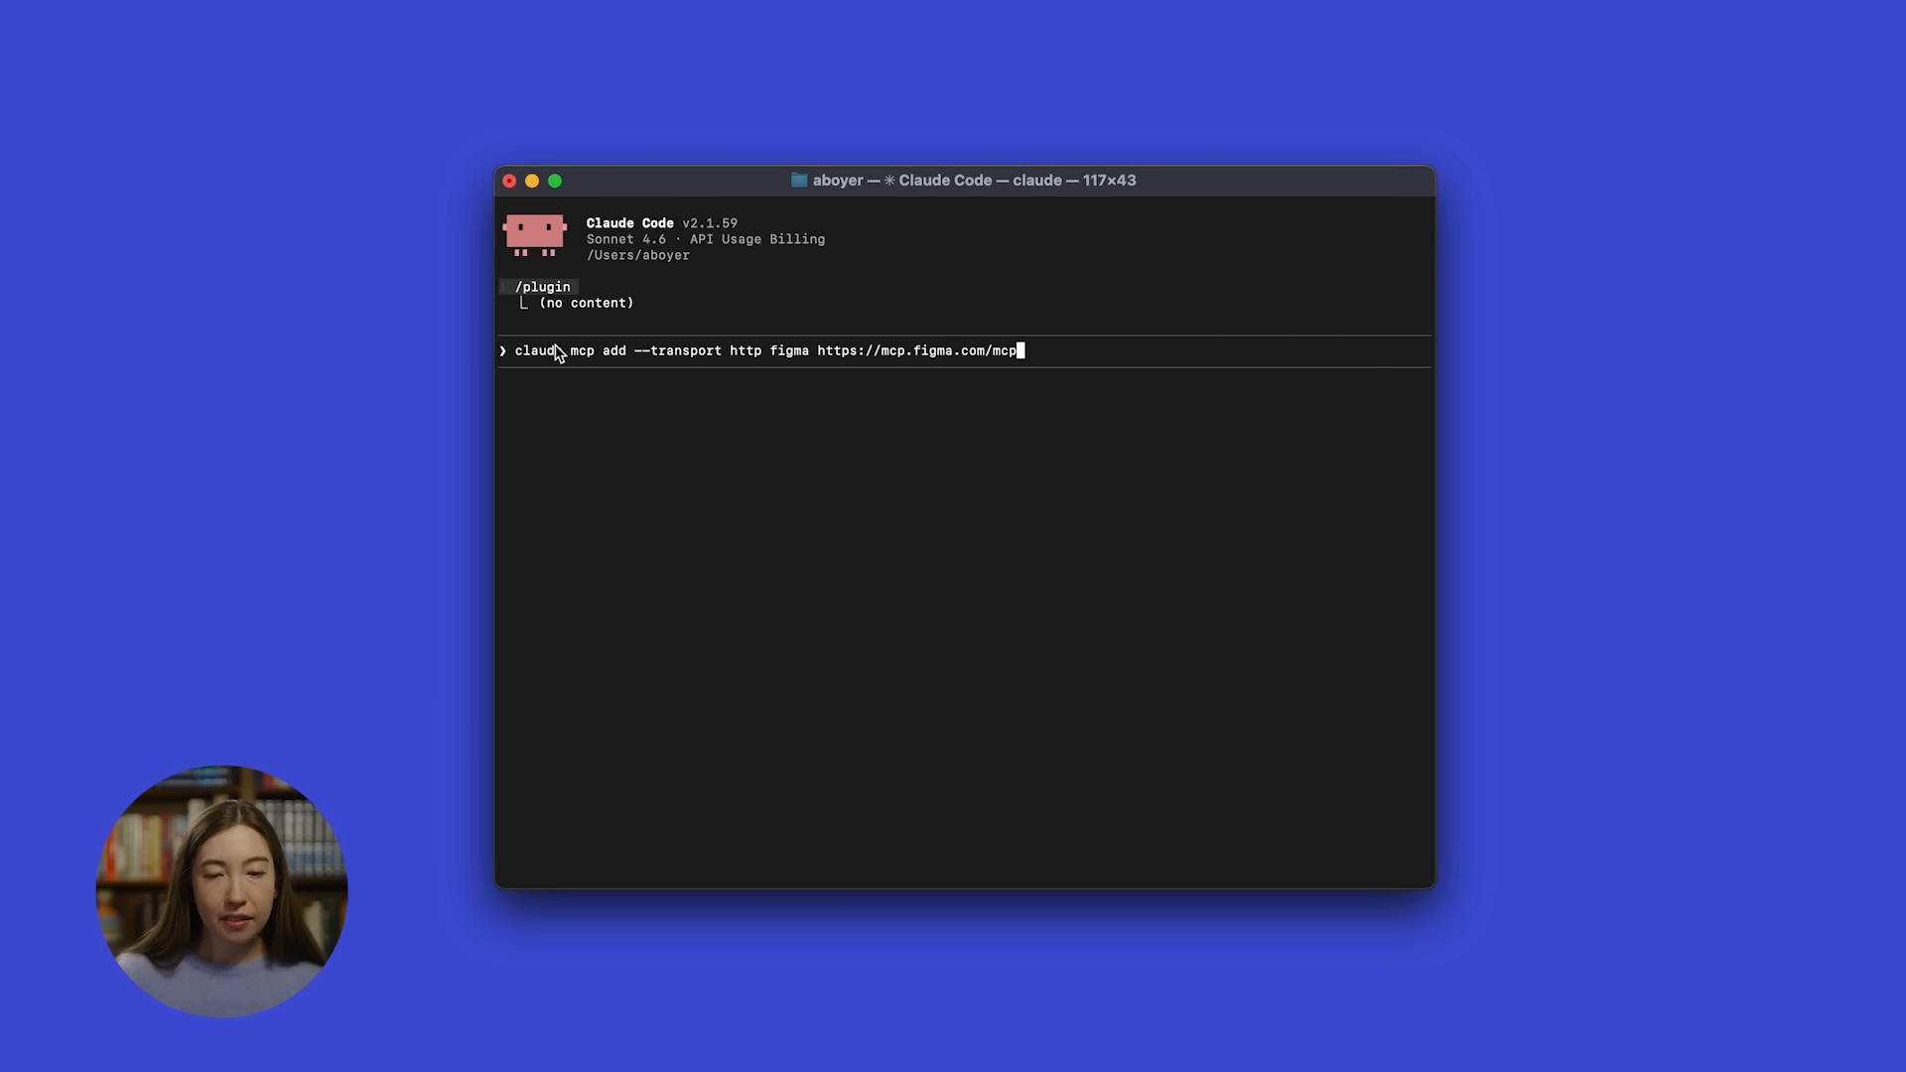
key(Return)
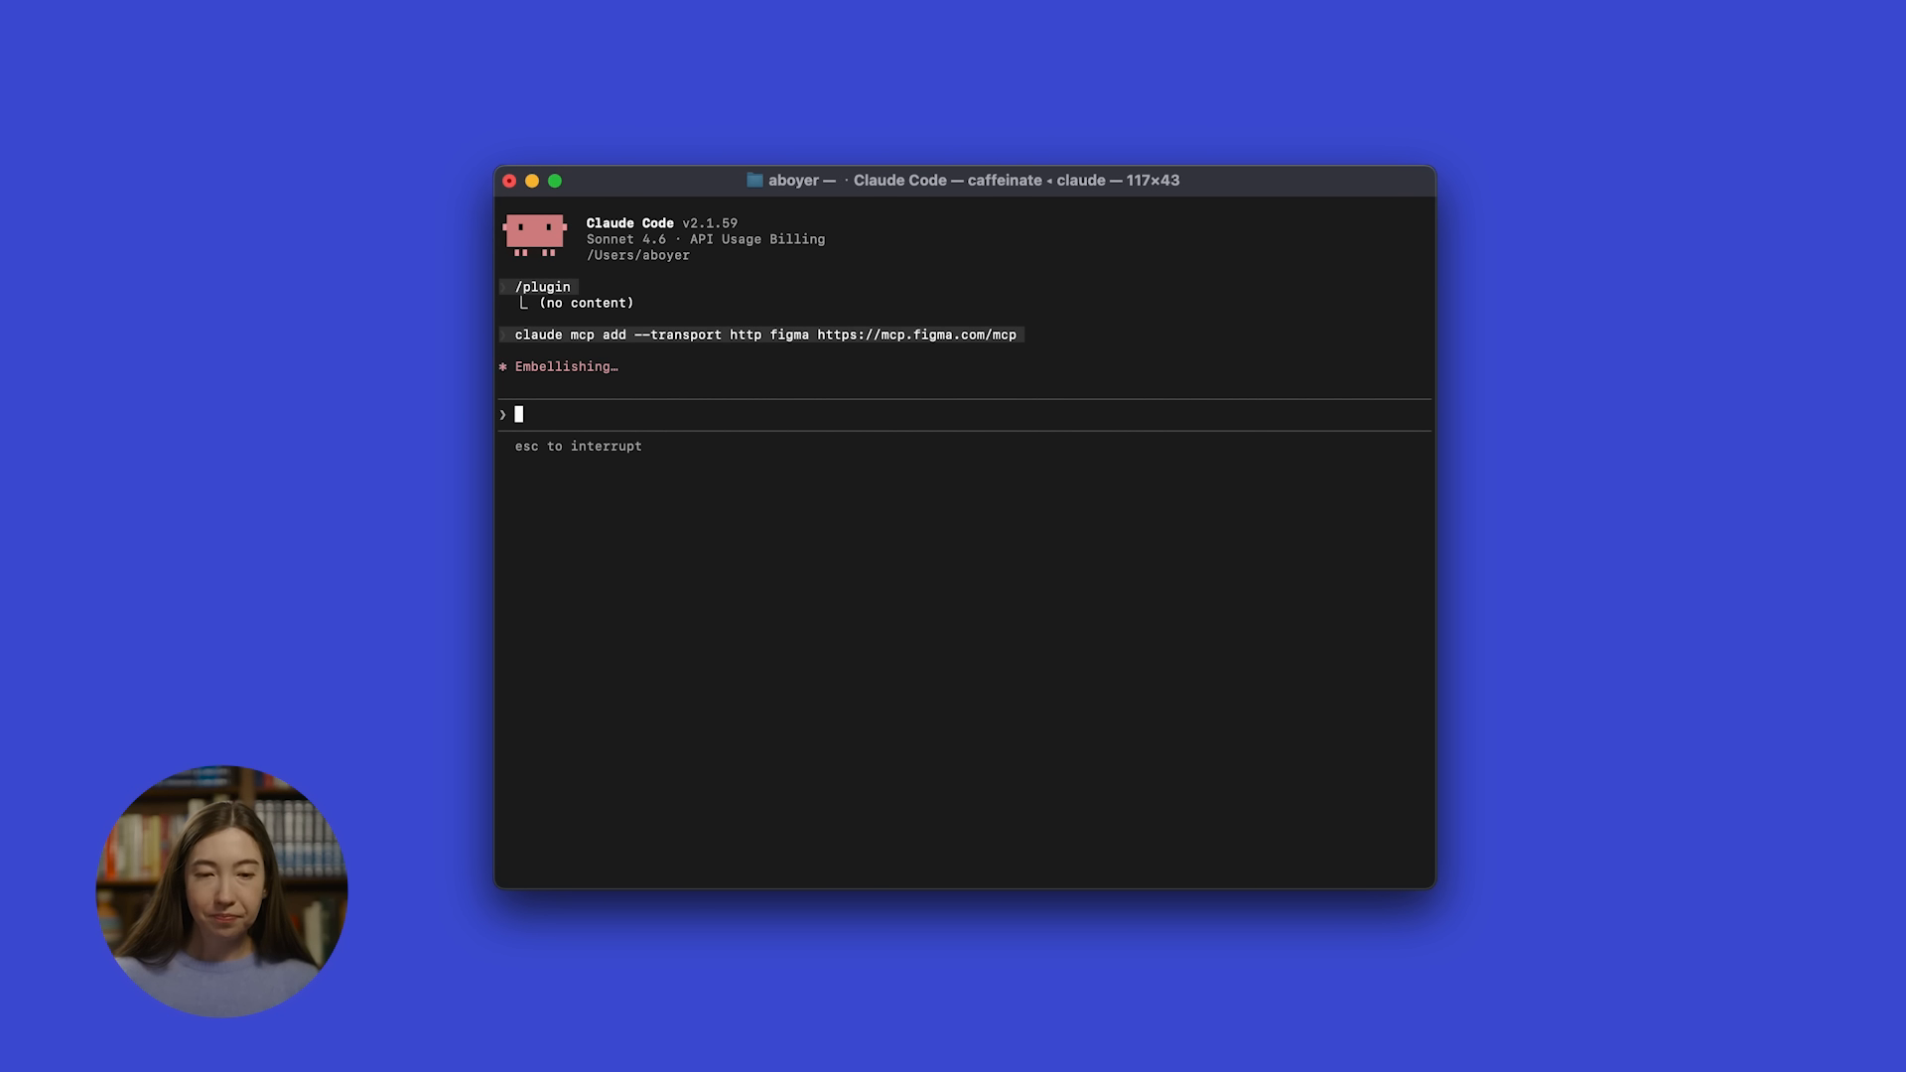
text(/mcp)
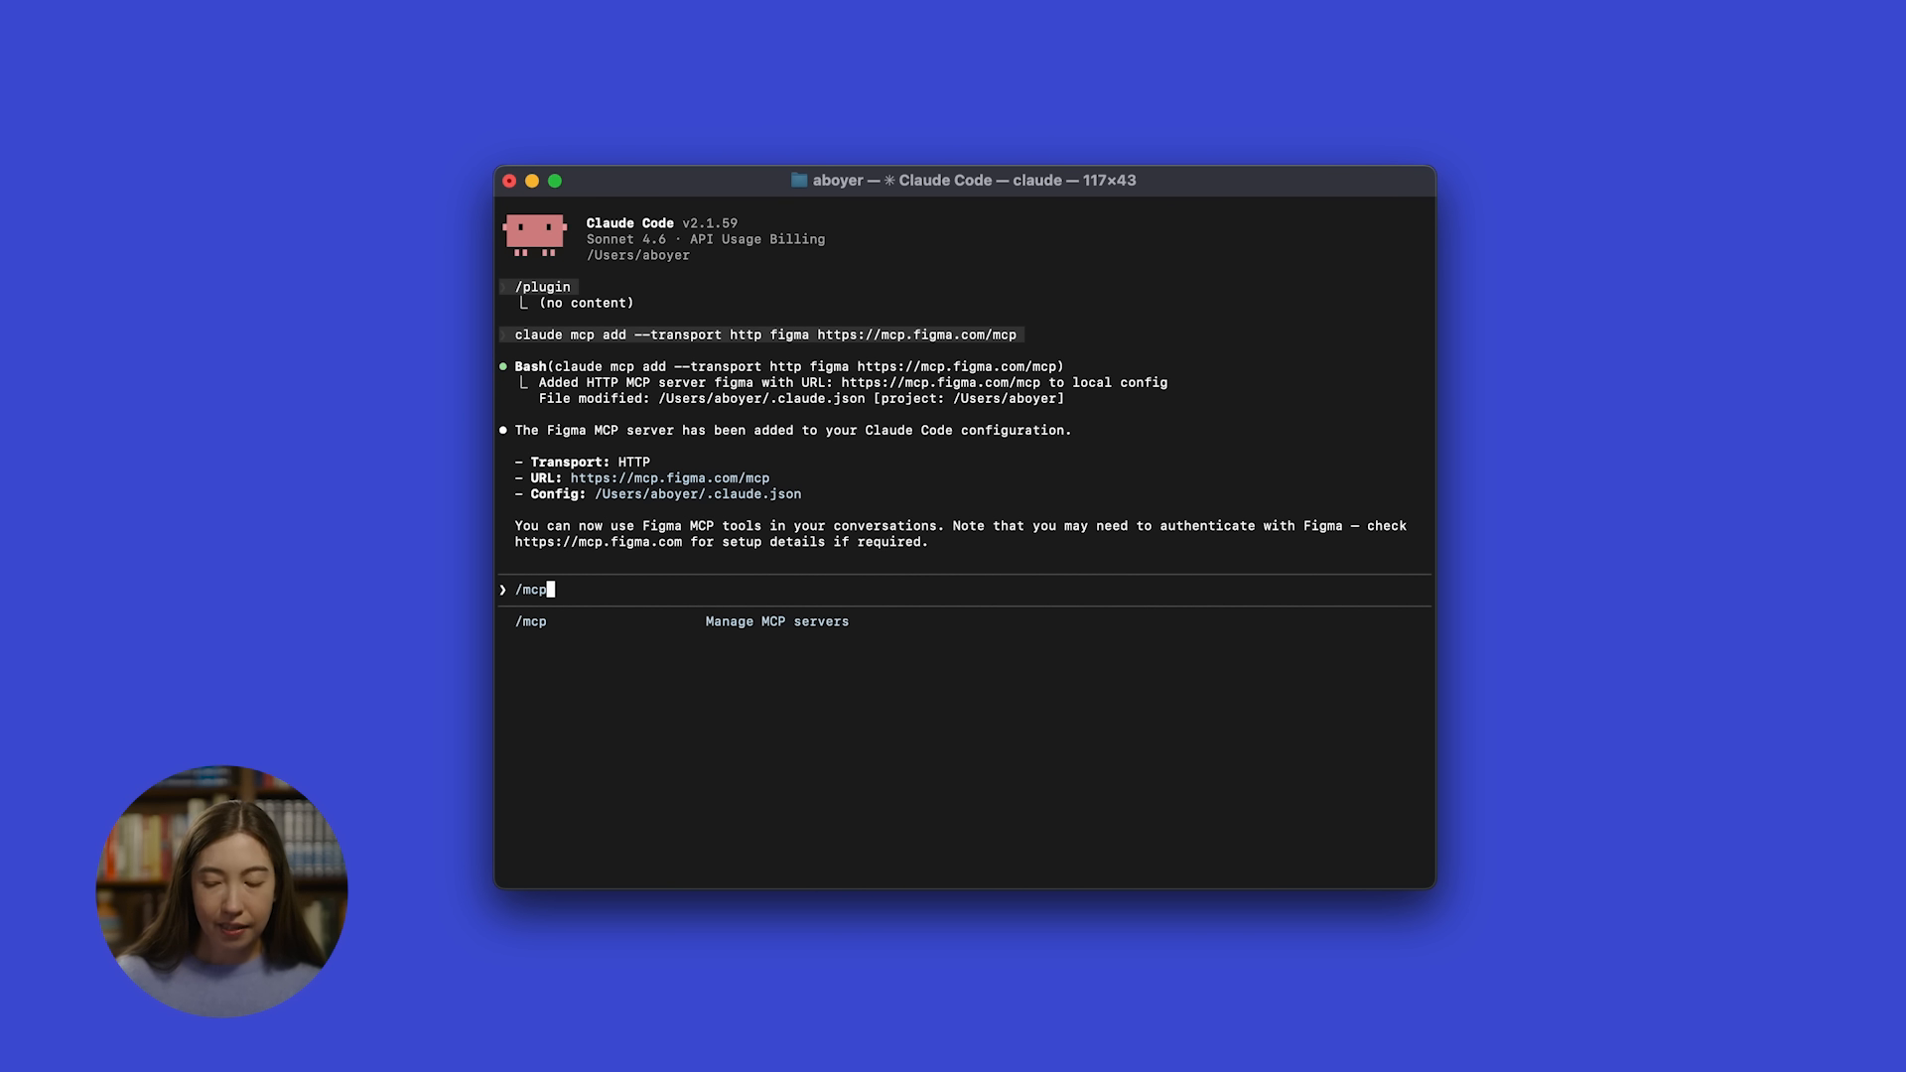
key(BackSpace)
key(BackSpace)
key(BackSpace)
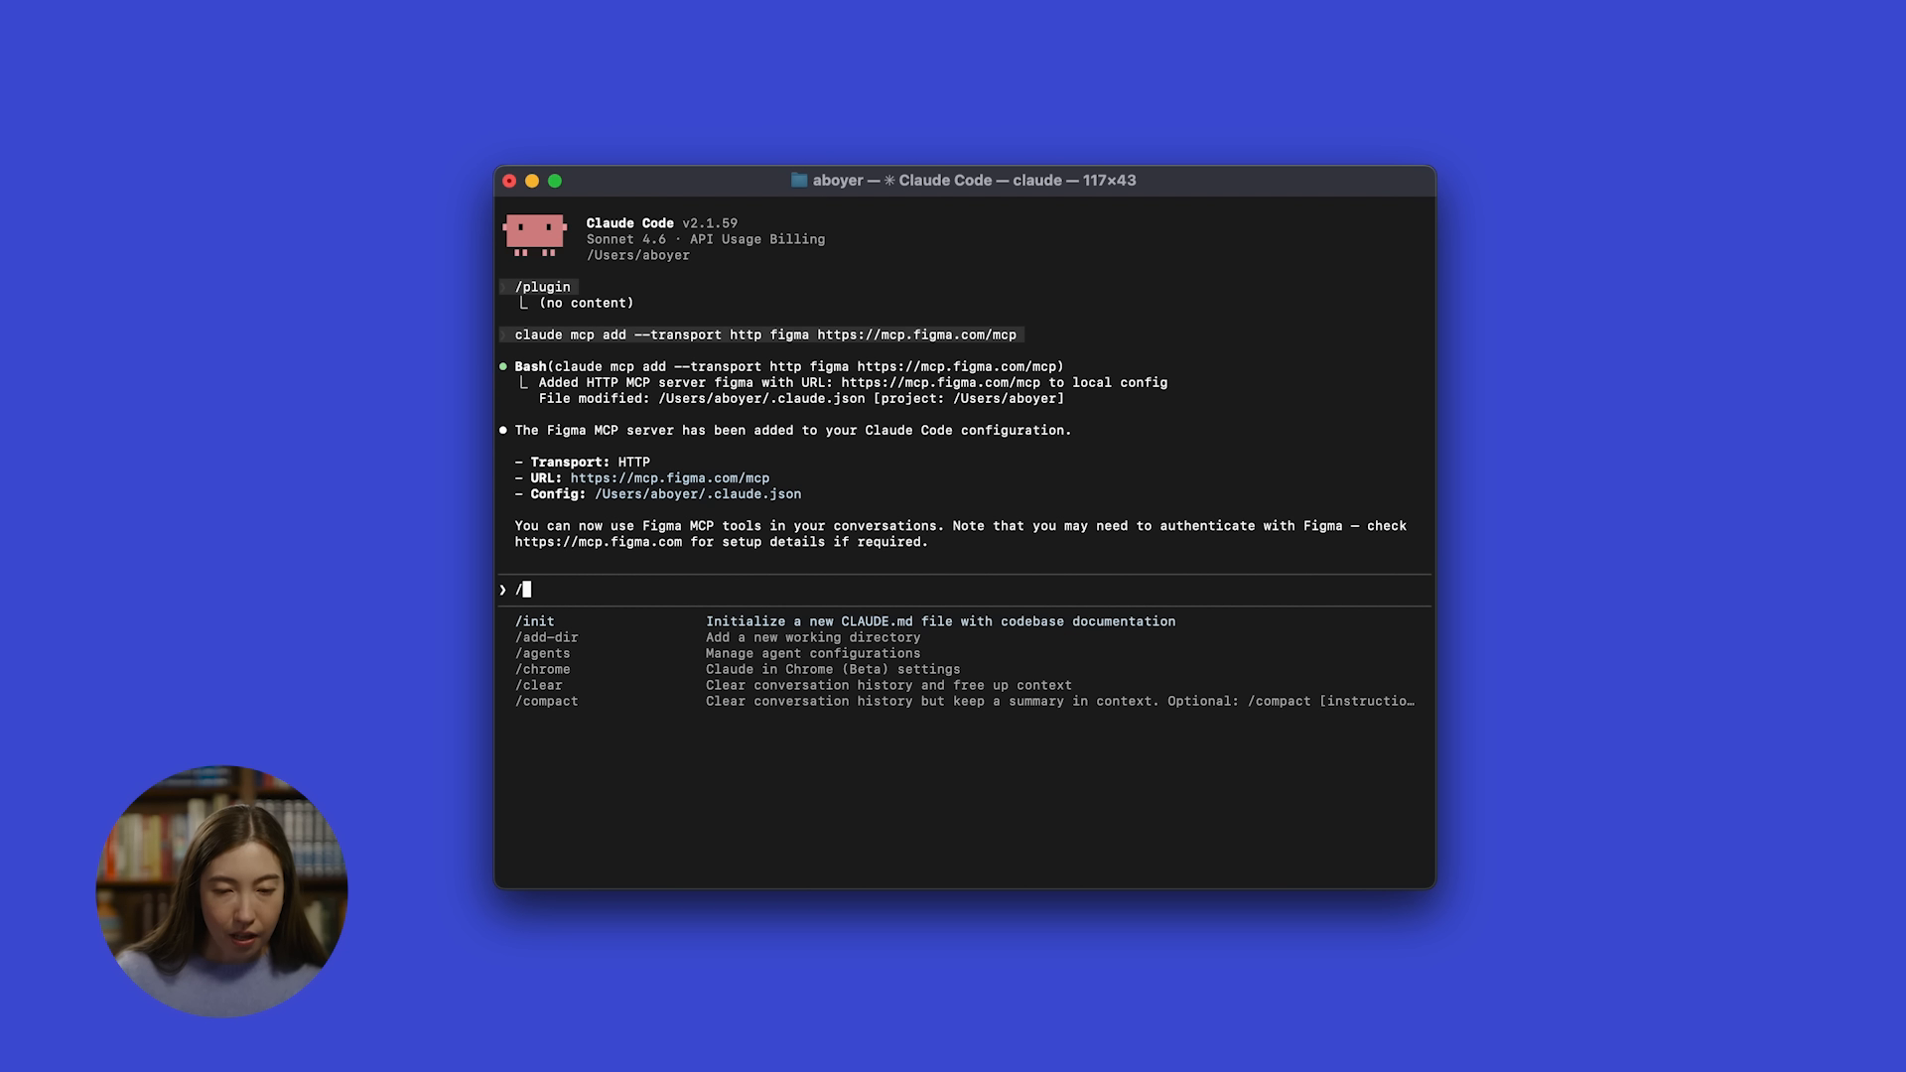
key(BackSpace)
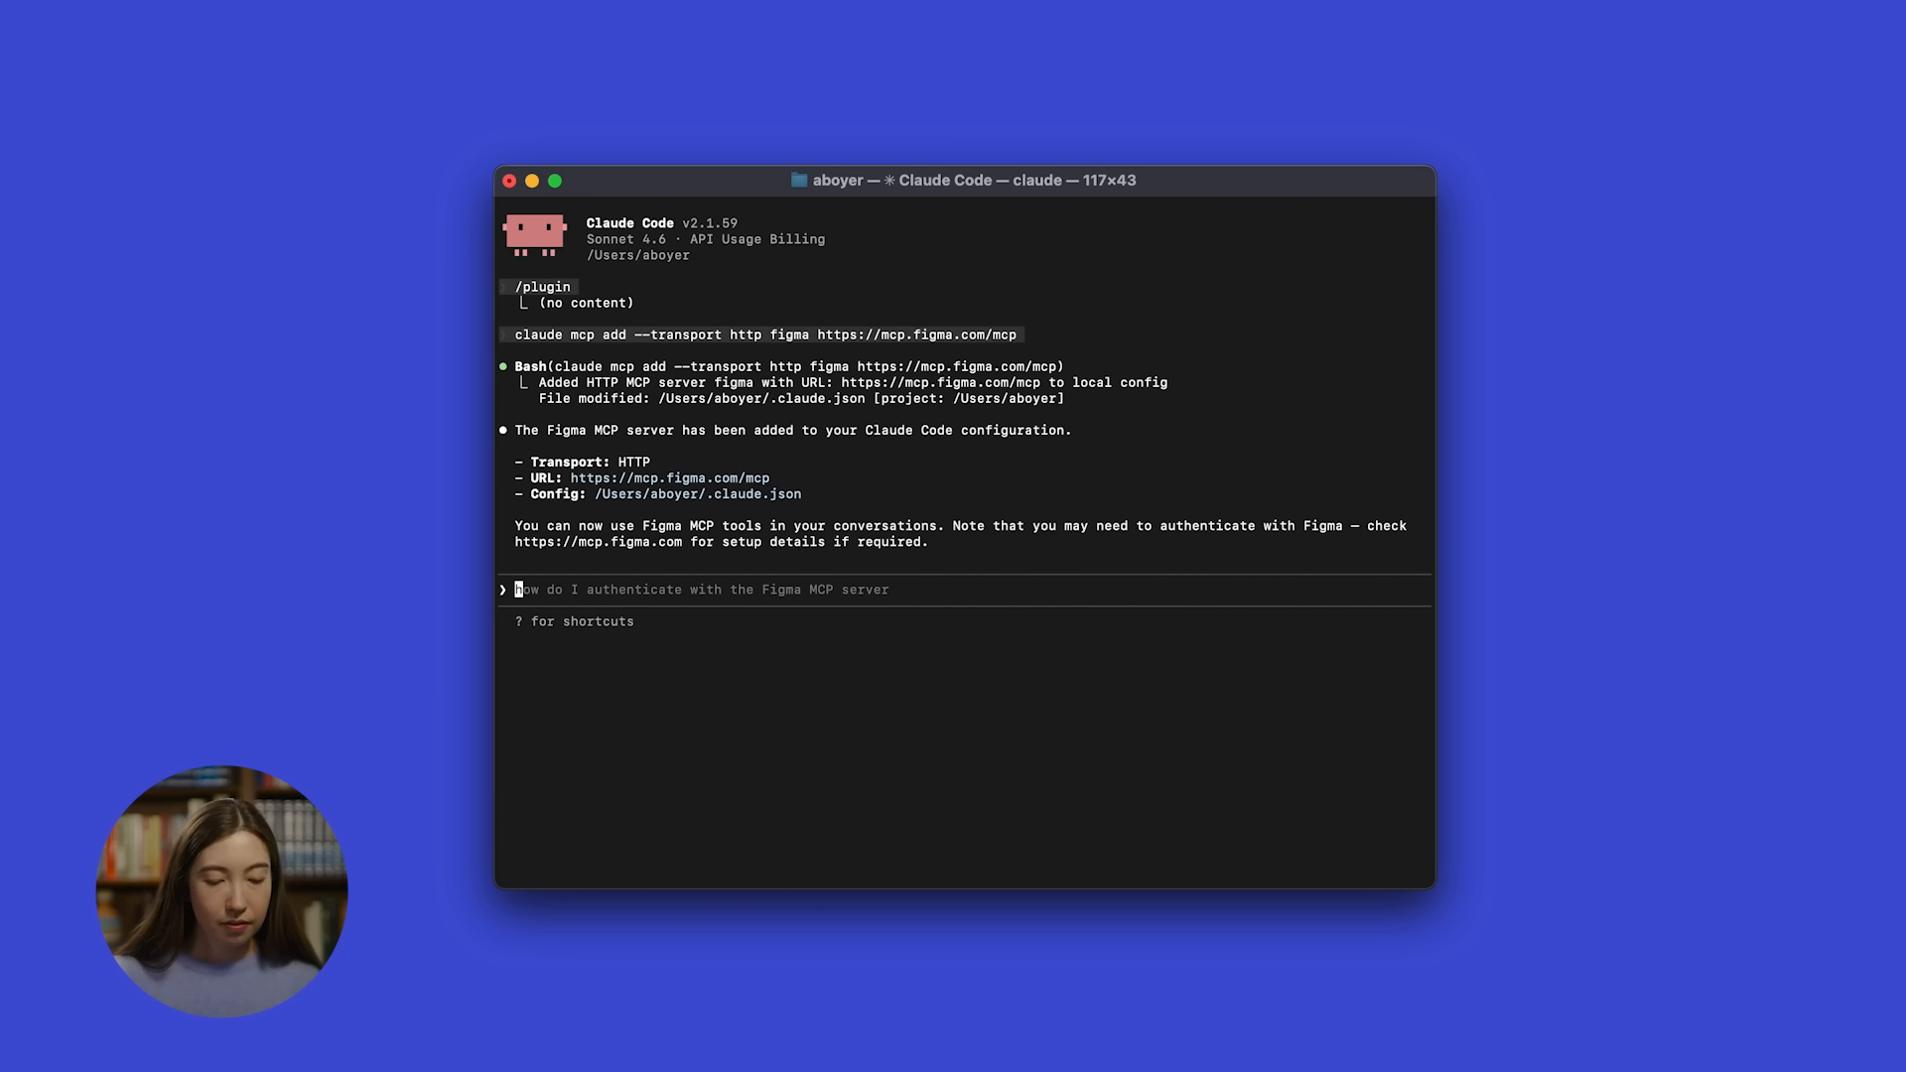
Step: In a restarted Claude Code session, authenticate the figma server through /mcp and allow Claude Code access to the Figma account
text(/mcp)
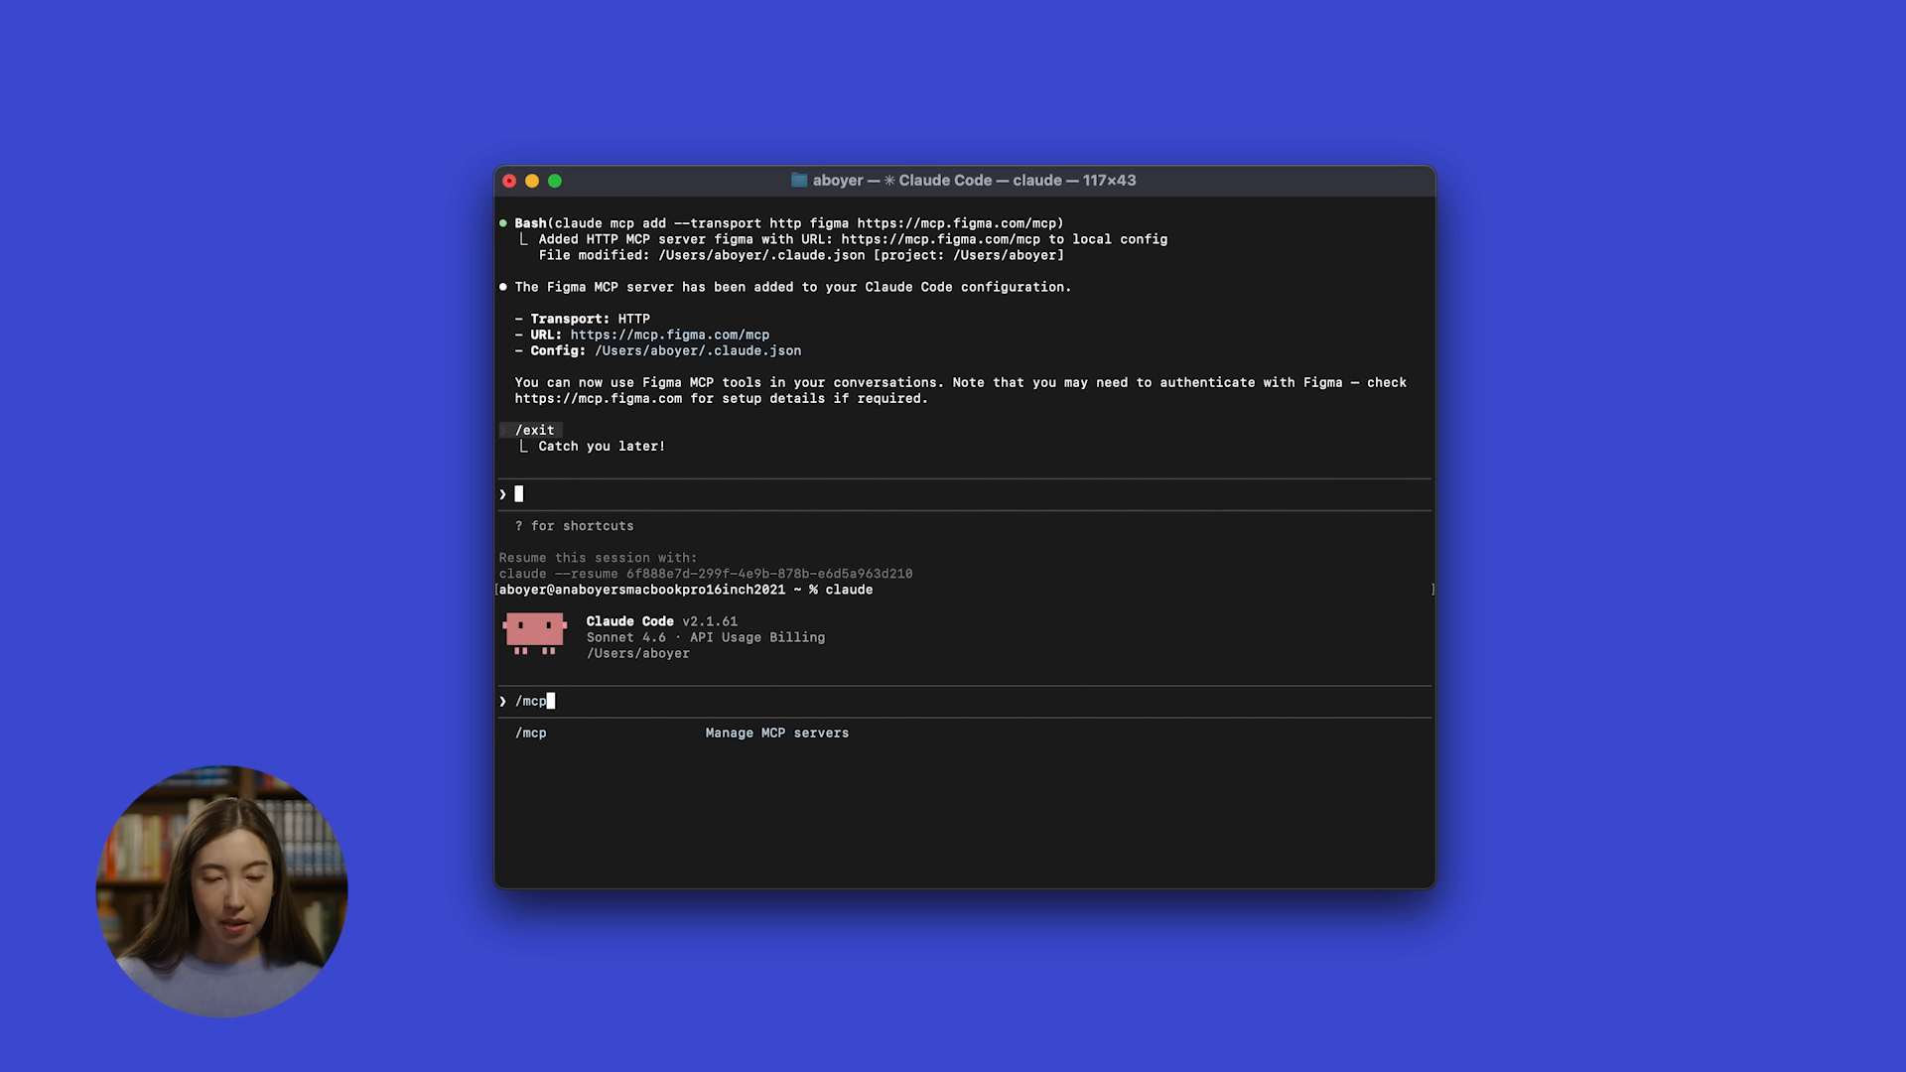
key(Return)
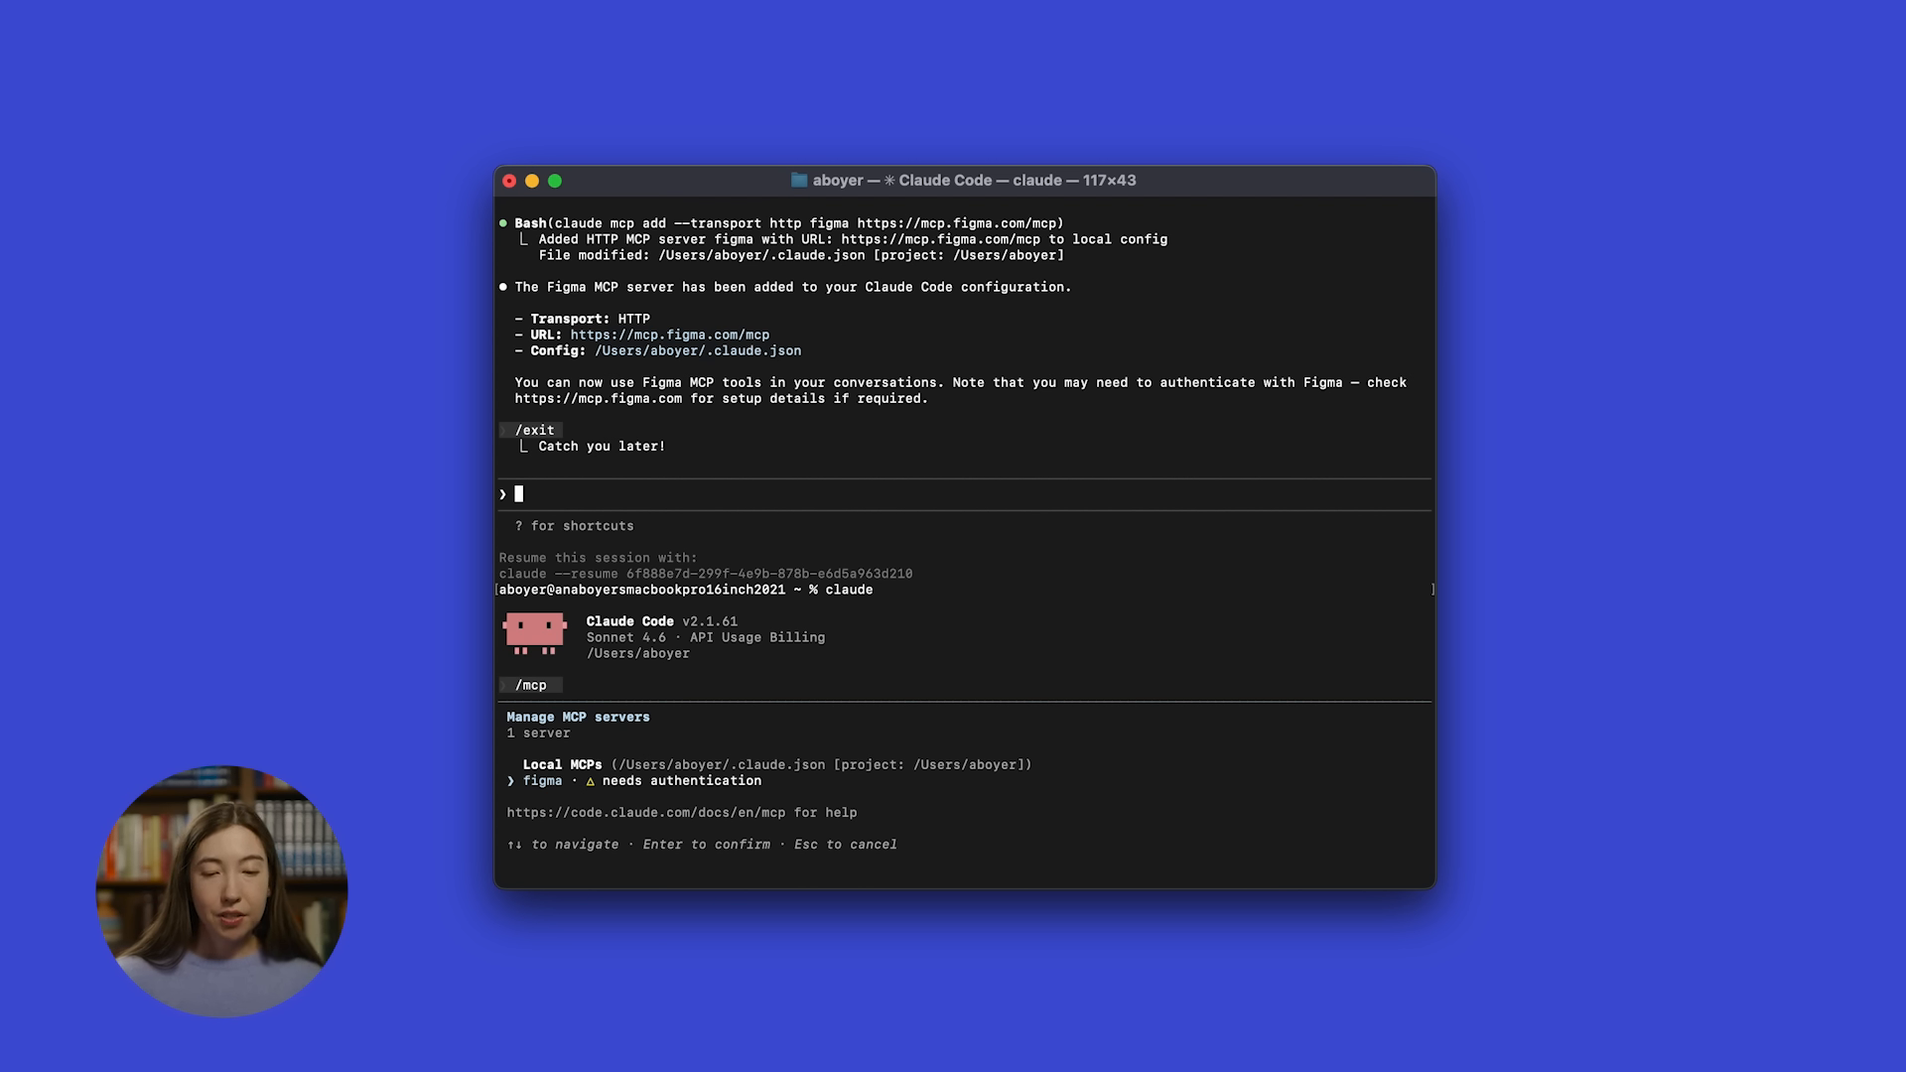
key(Return)
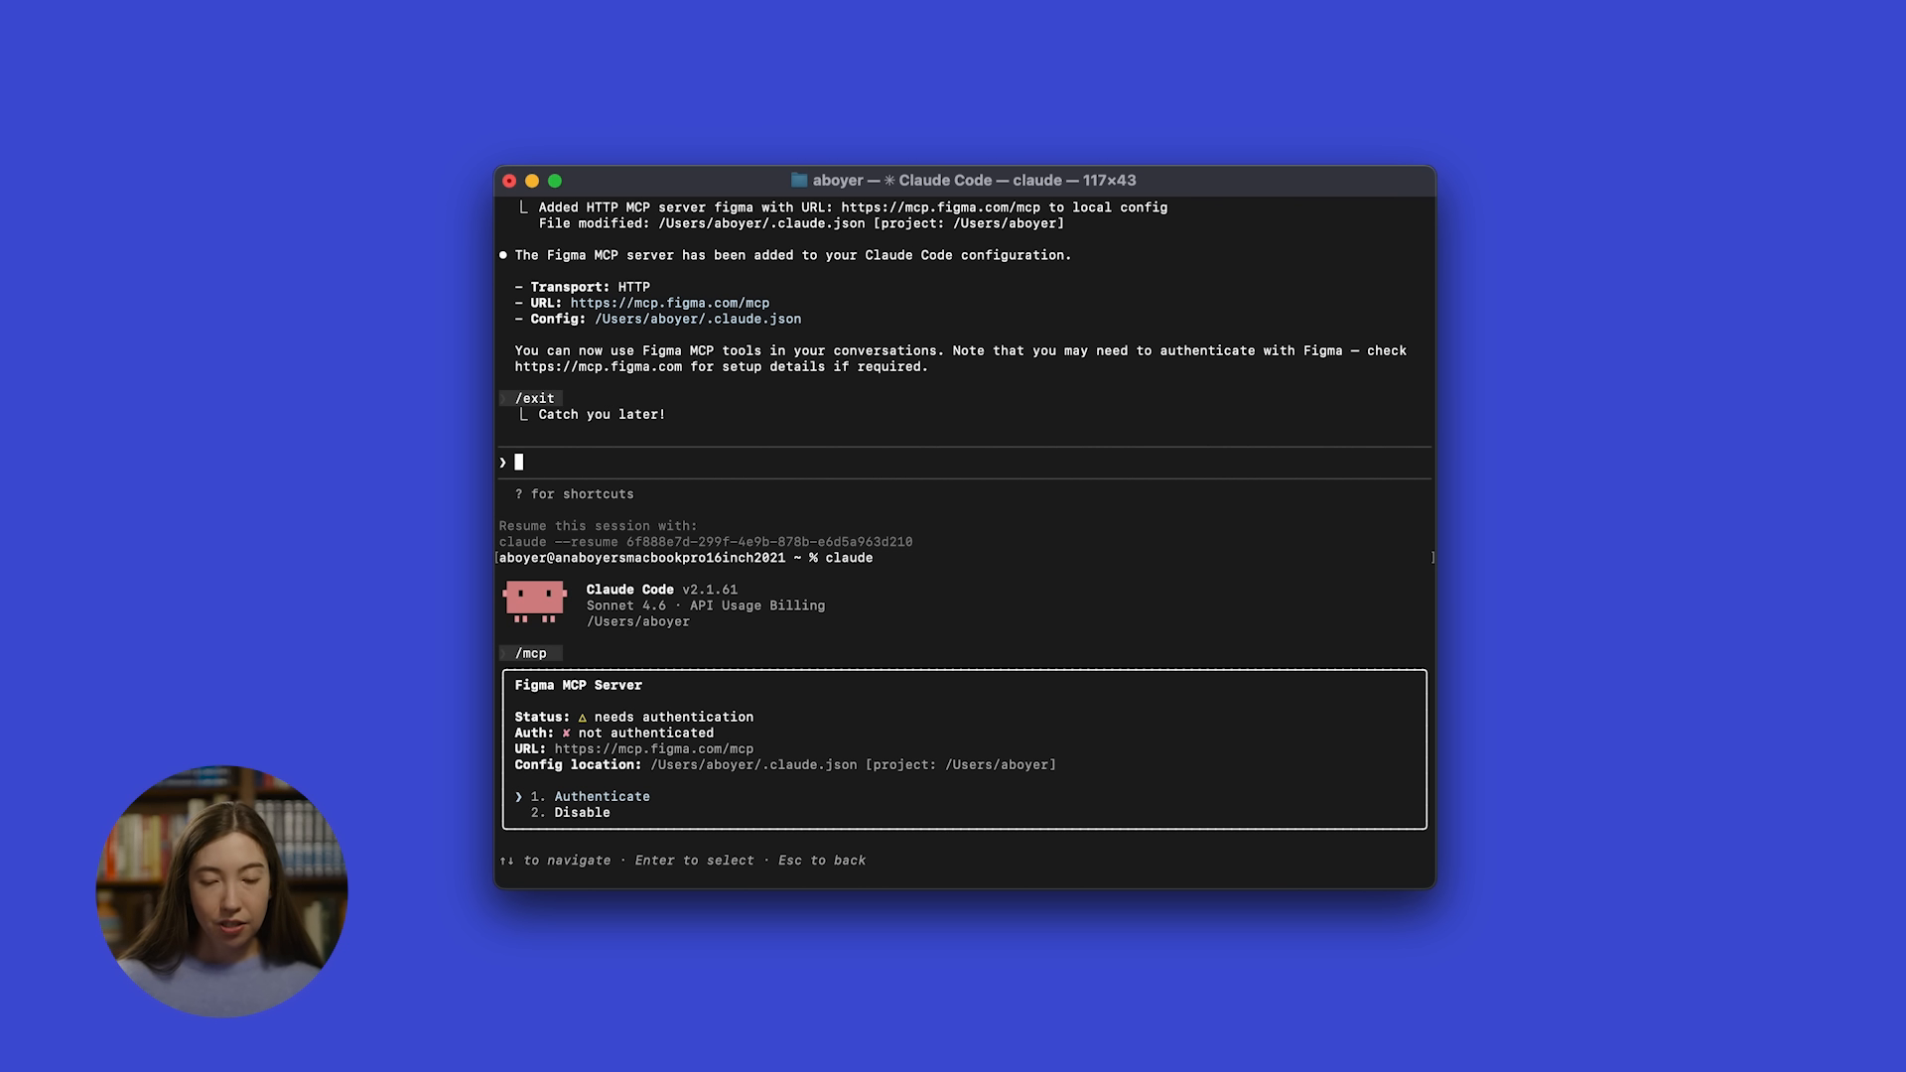
key(Return)
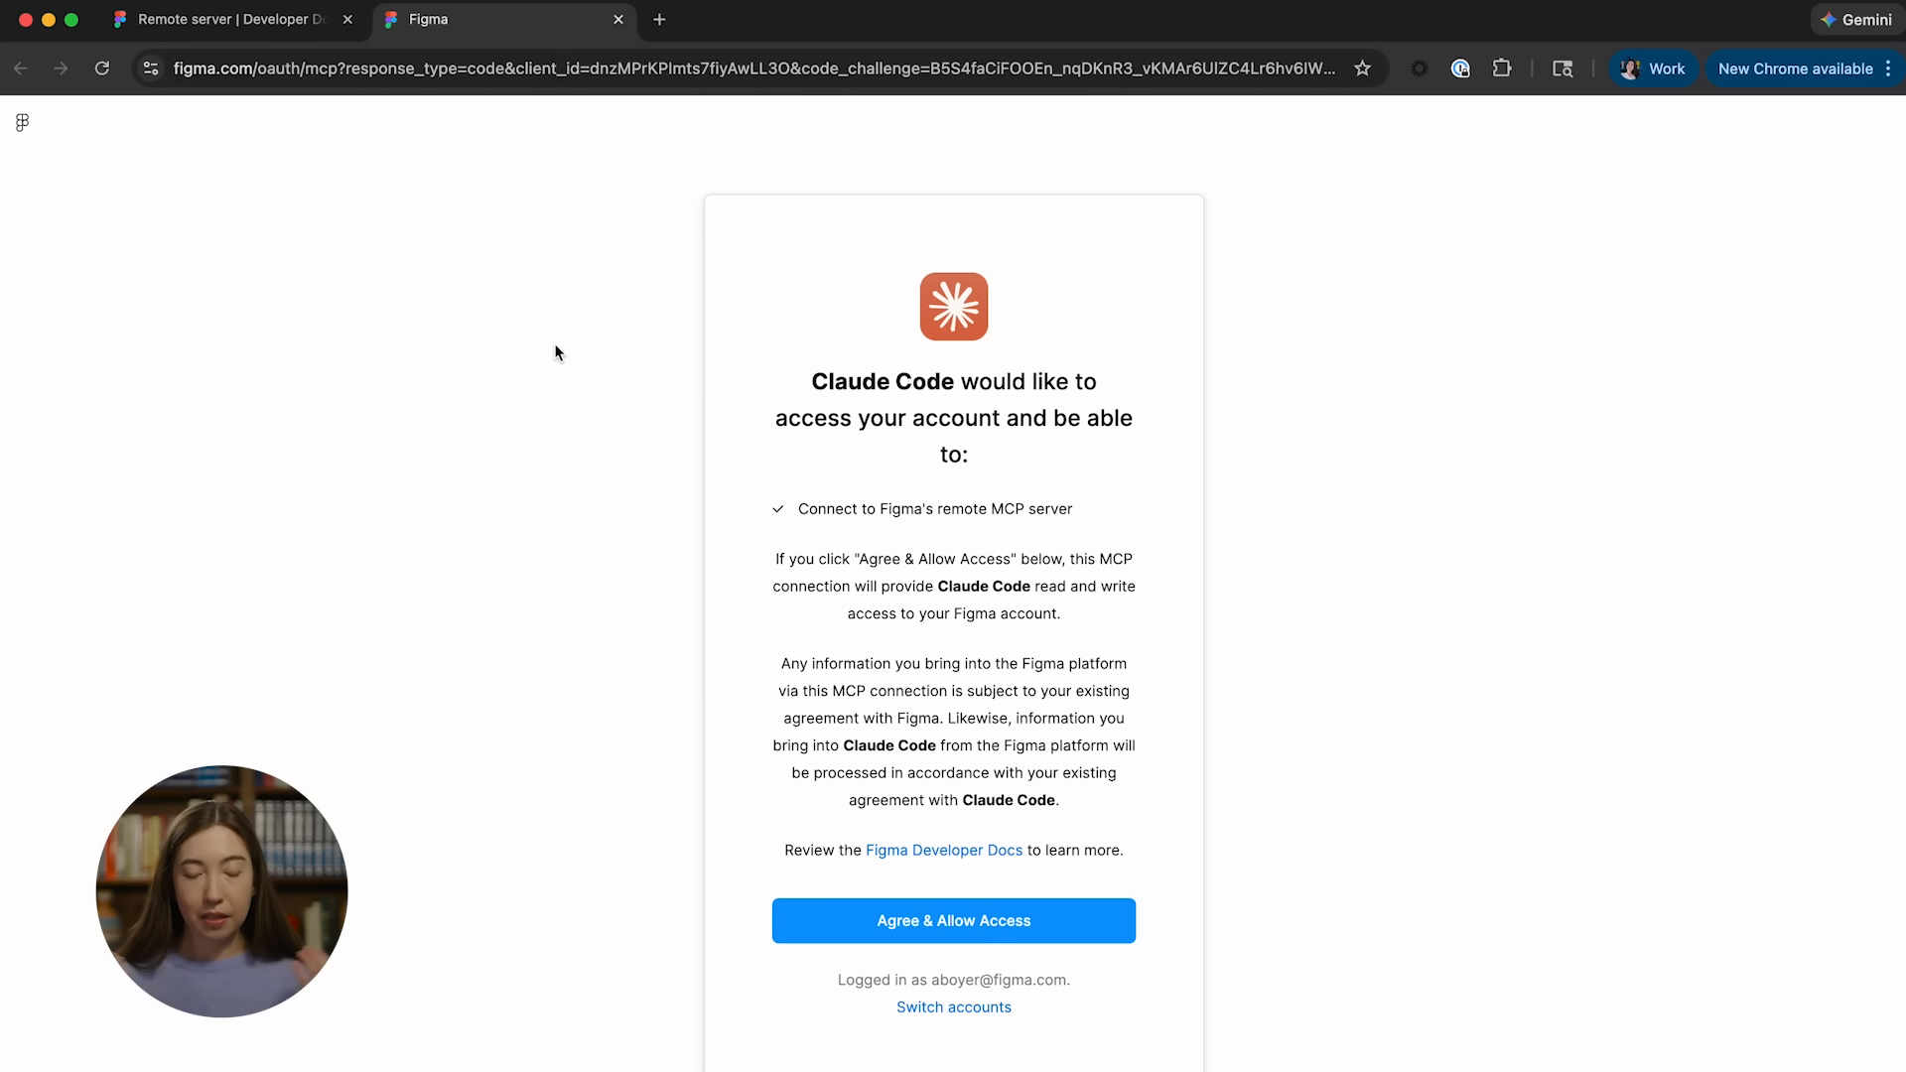
click(984, 924)
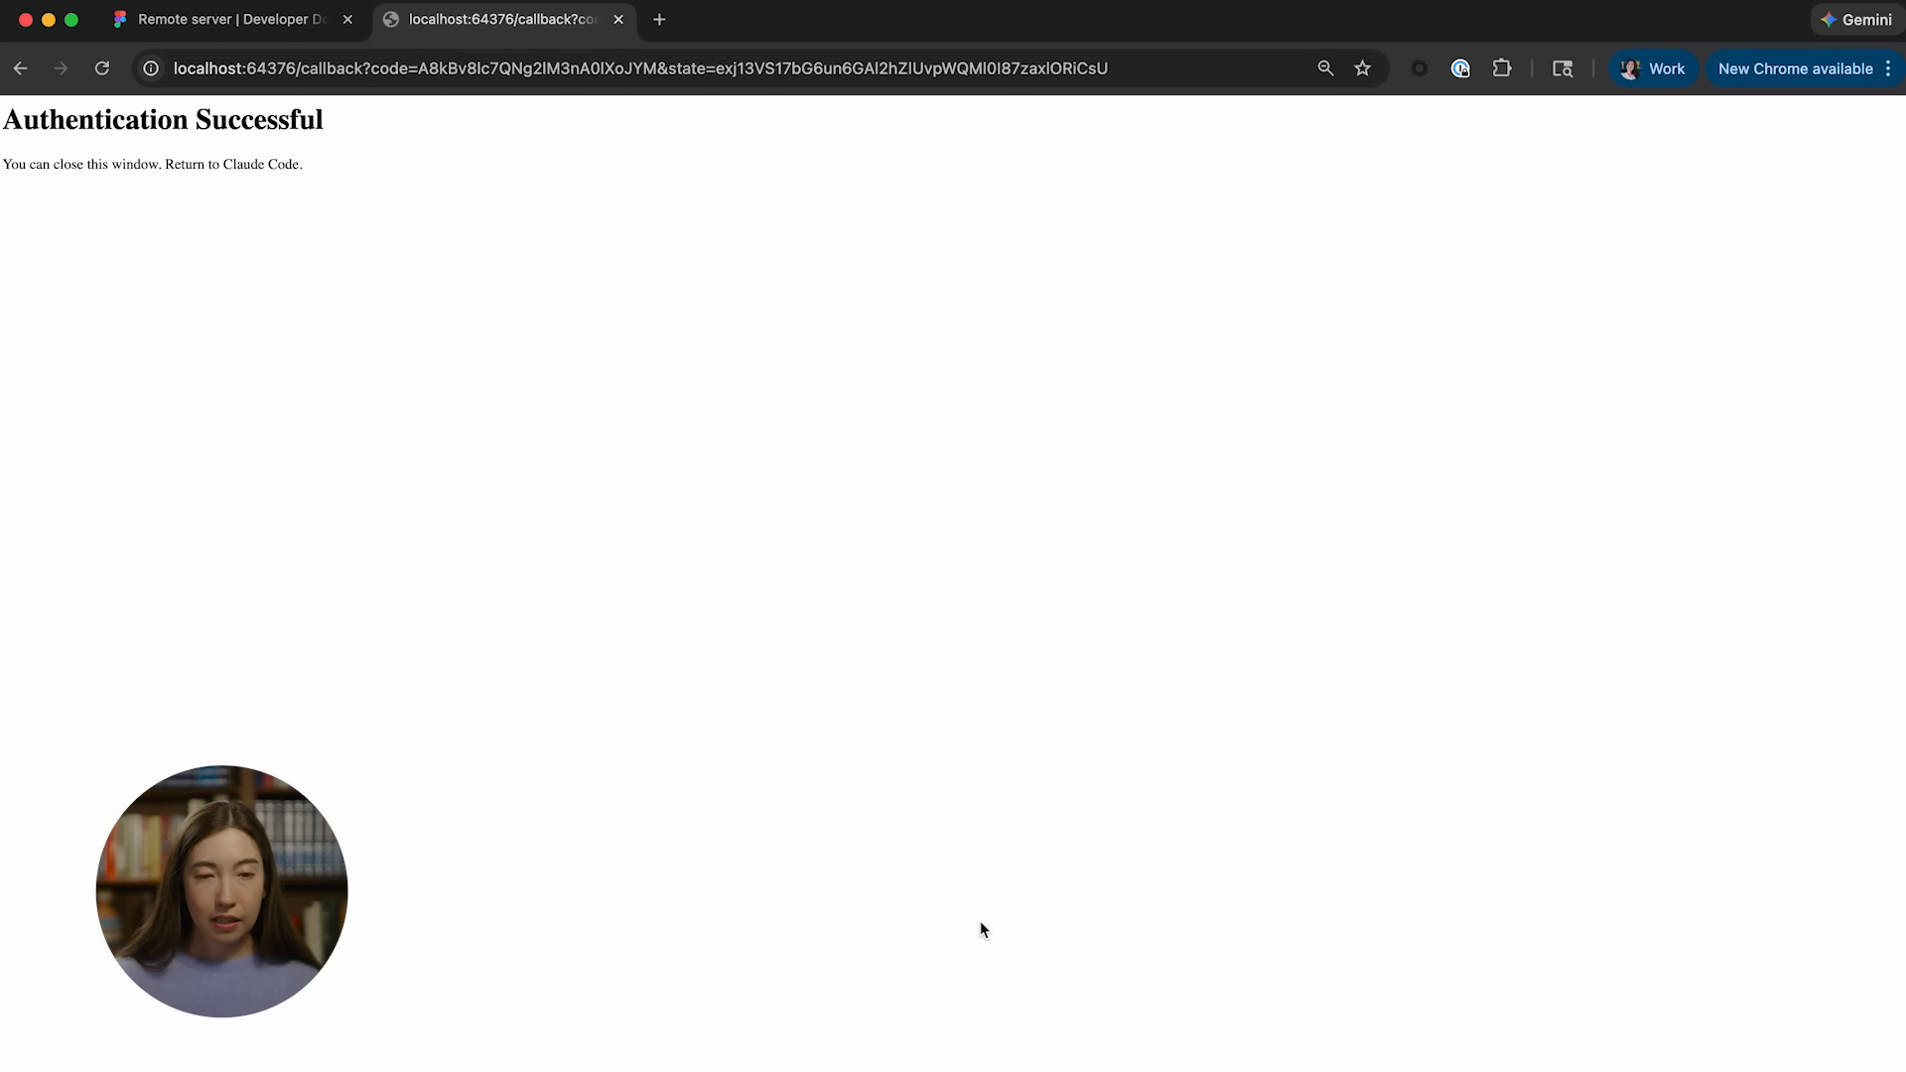
click(618, 19)
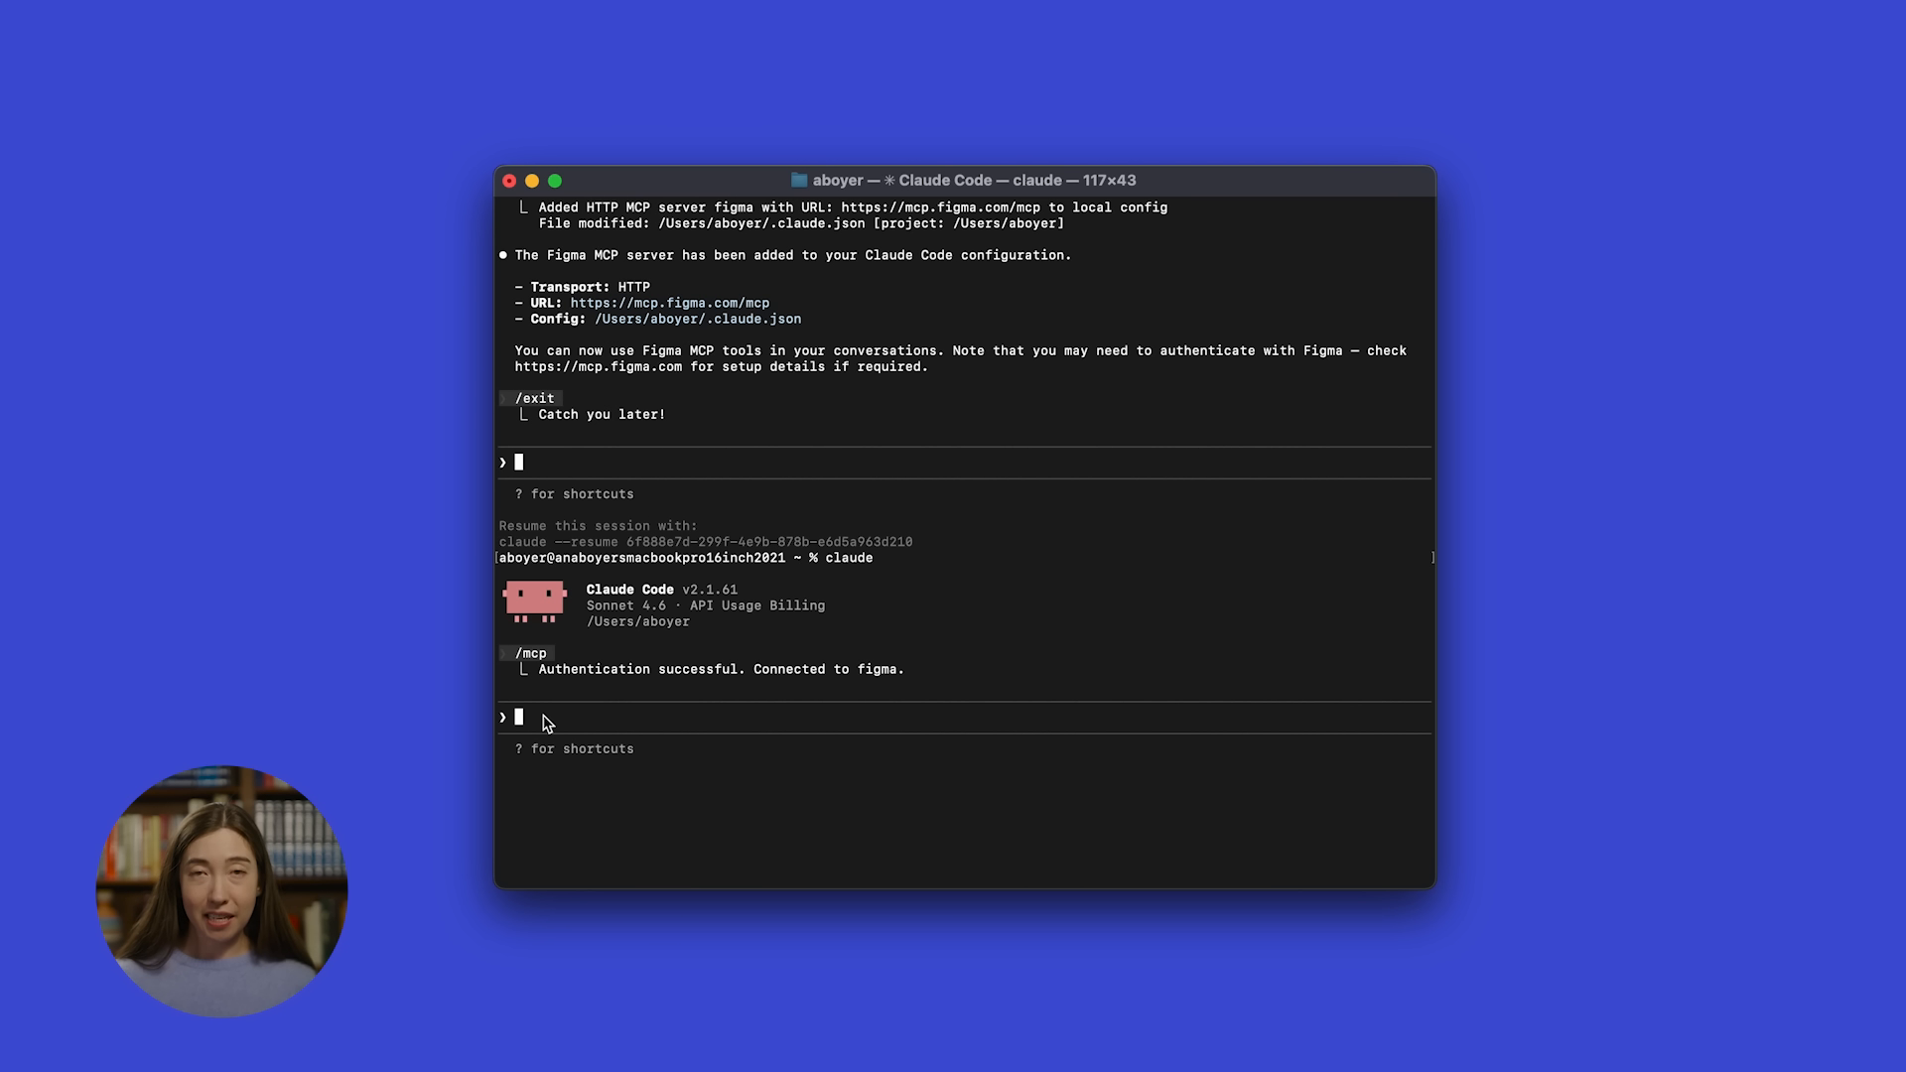
Step: Change the working directory to Downloads and into the TapToTable-main project folder
text(c)
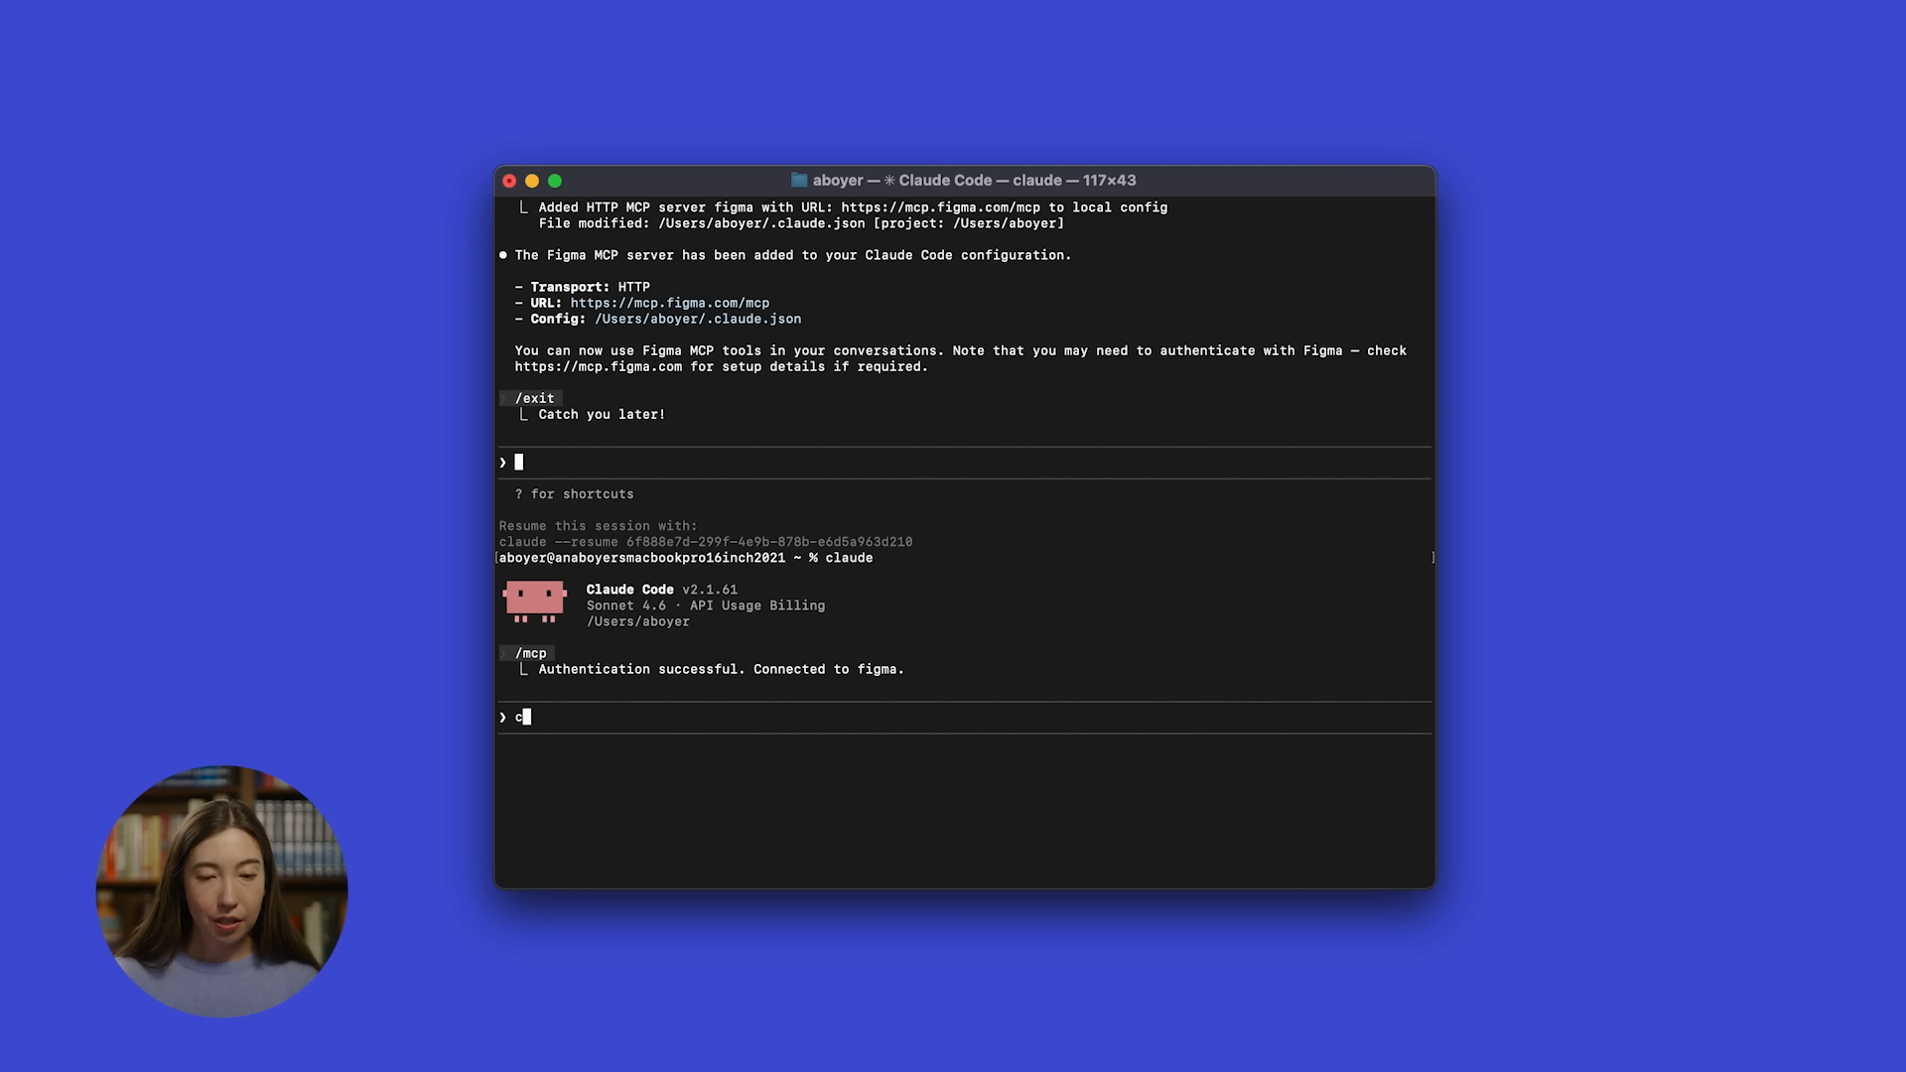
text(d Downloads)
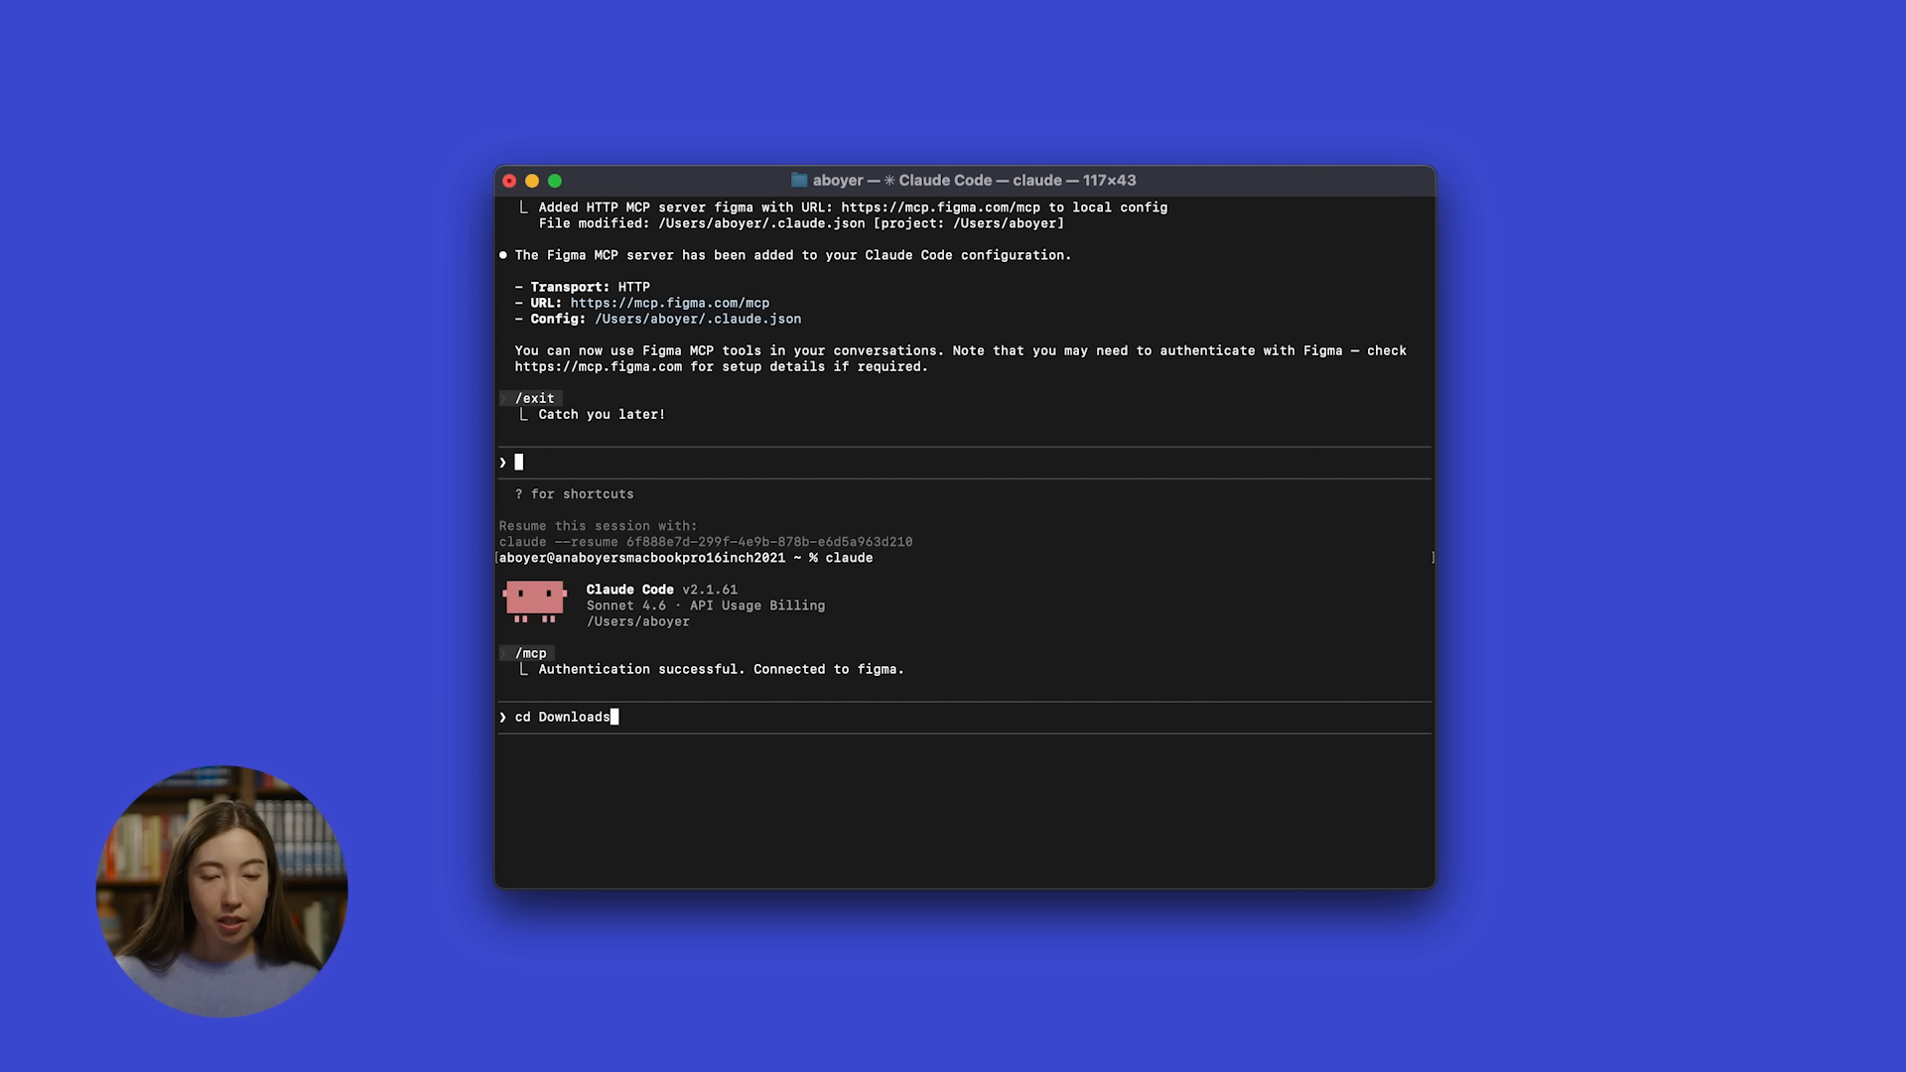
key(Return)
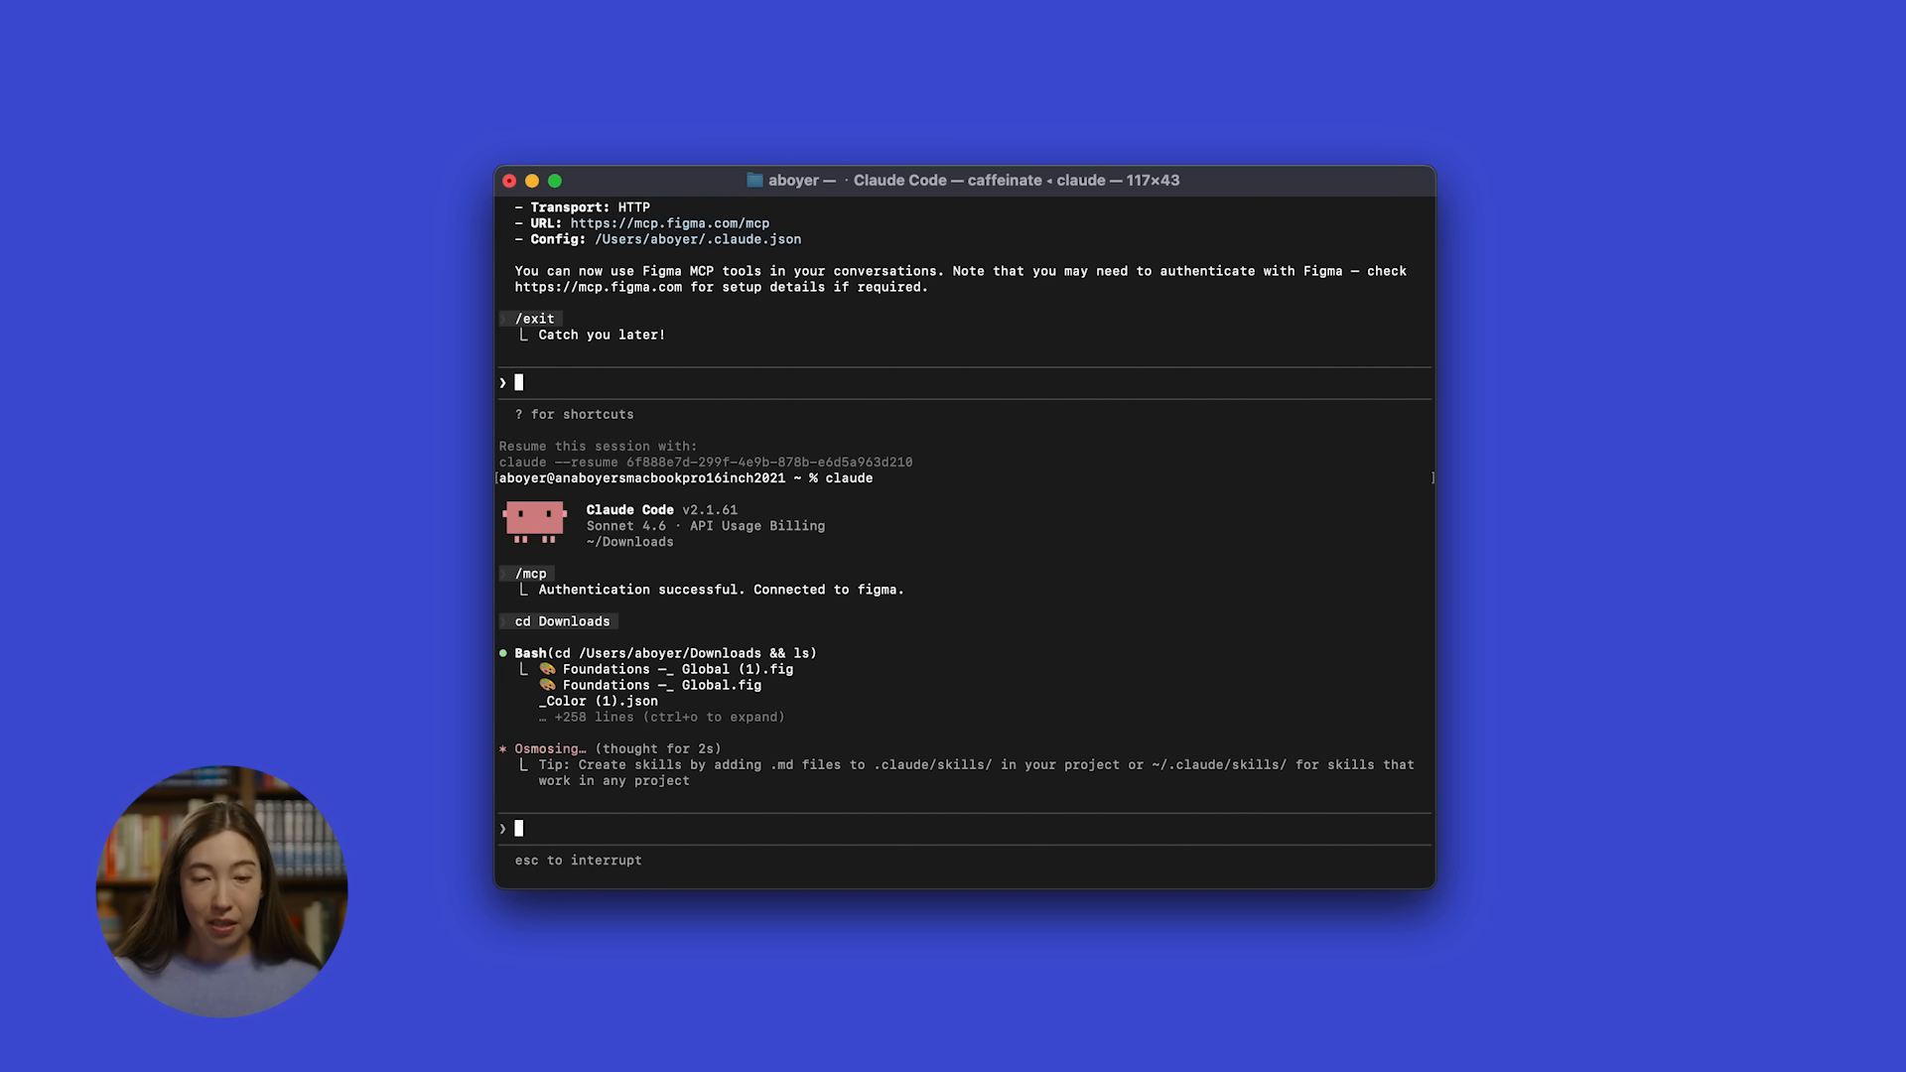
text(cd TapToTable-main)
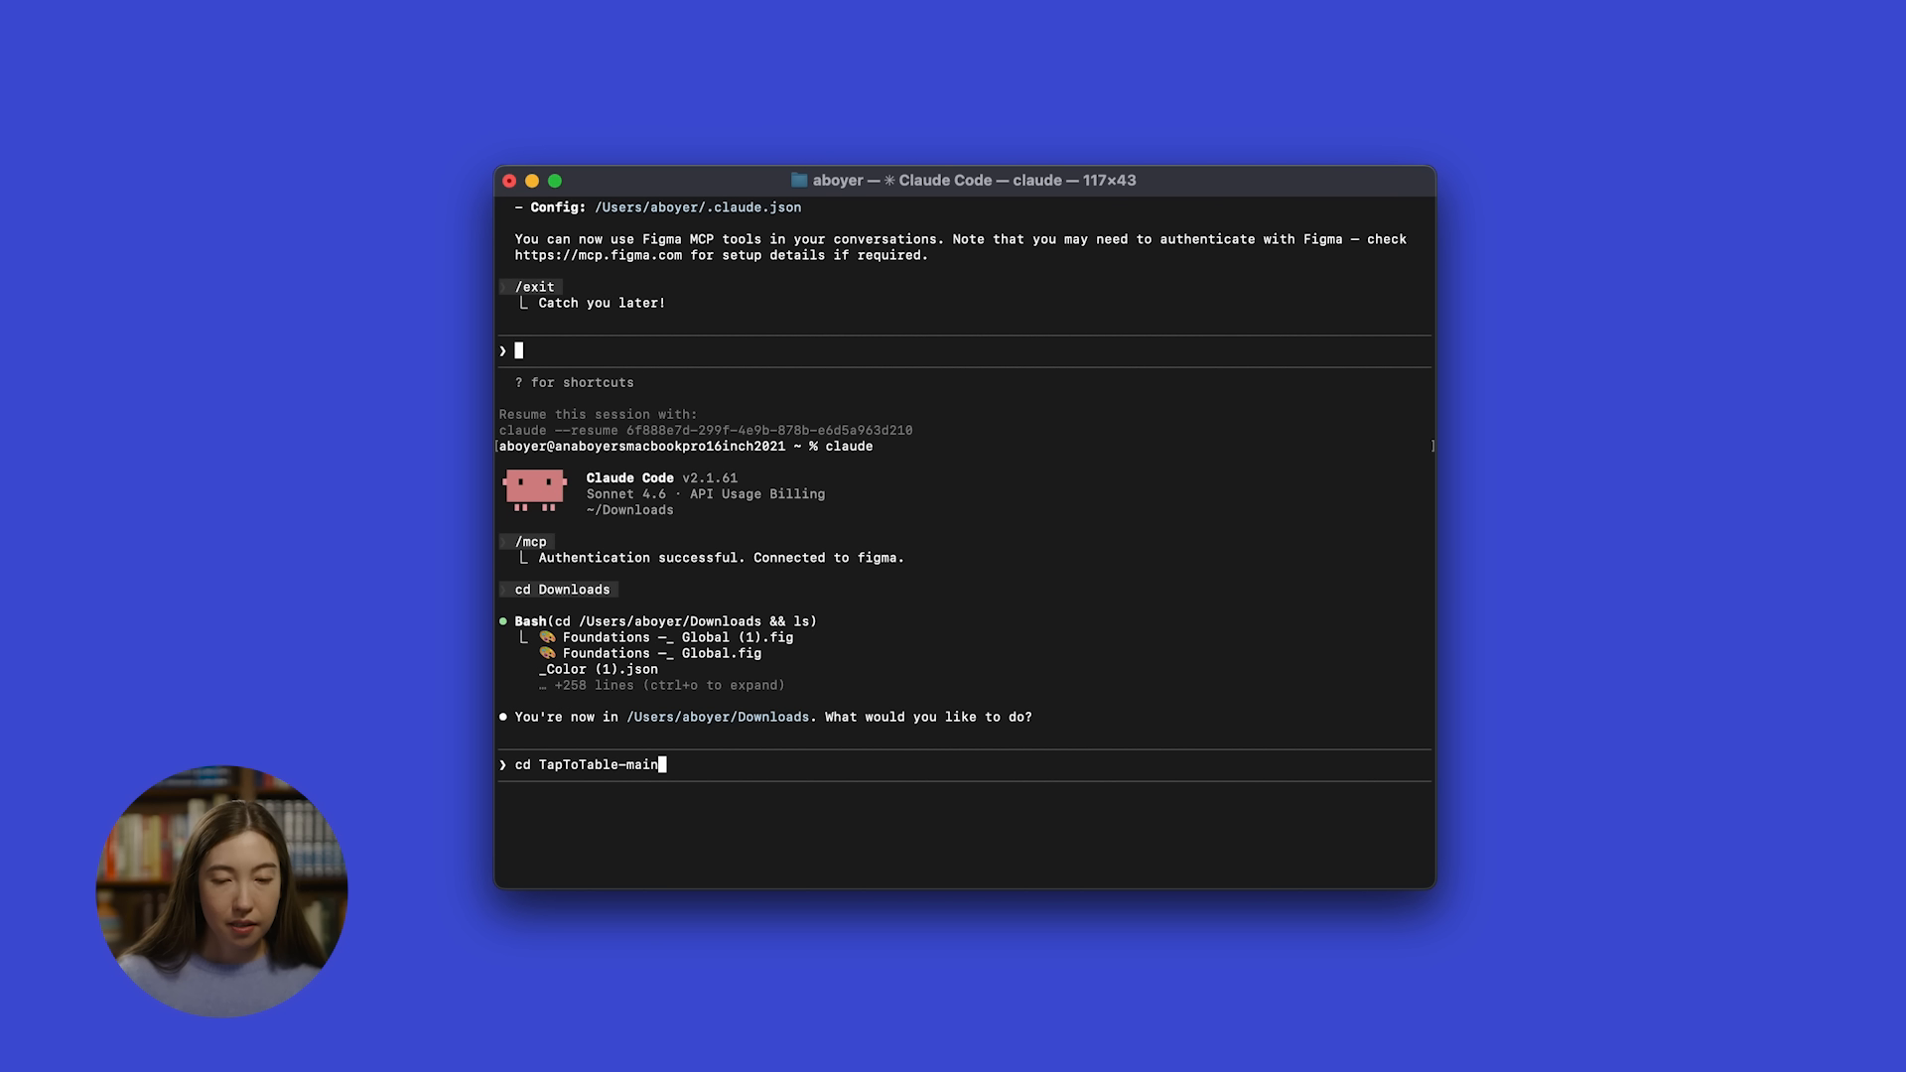
key(Return)
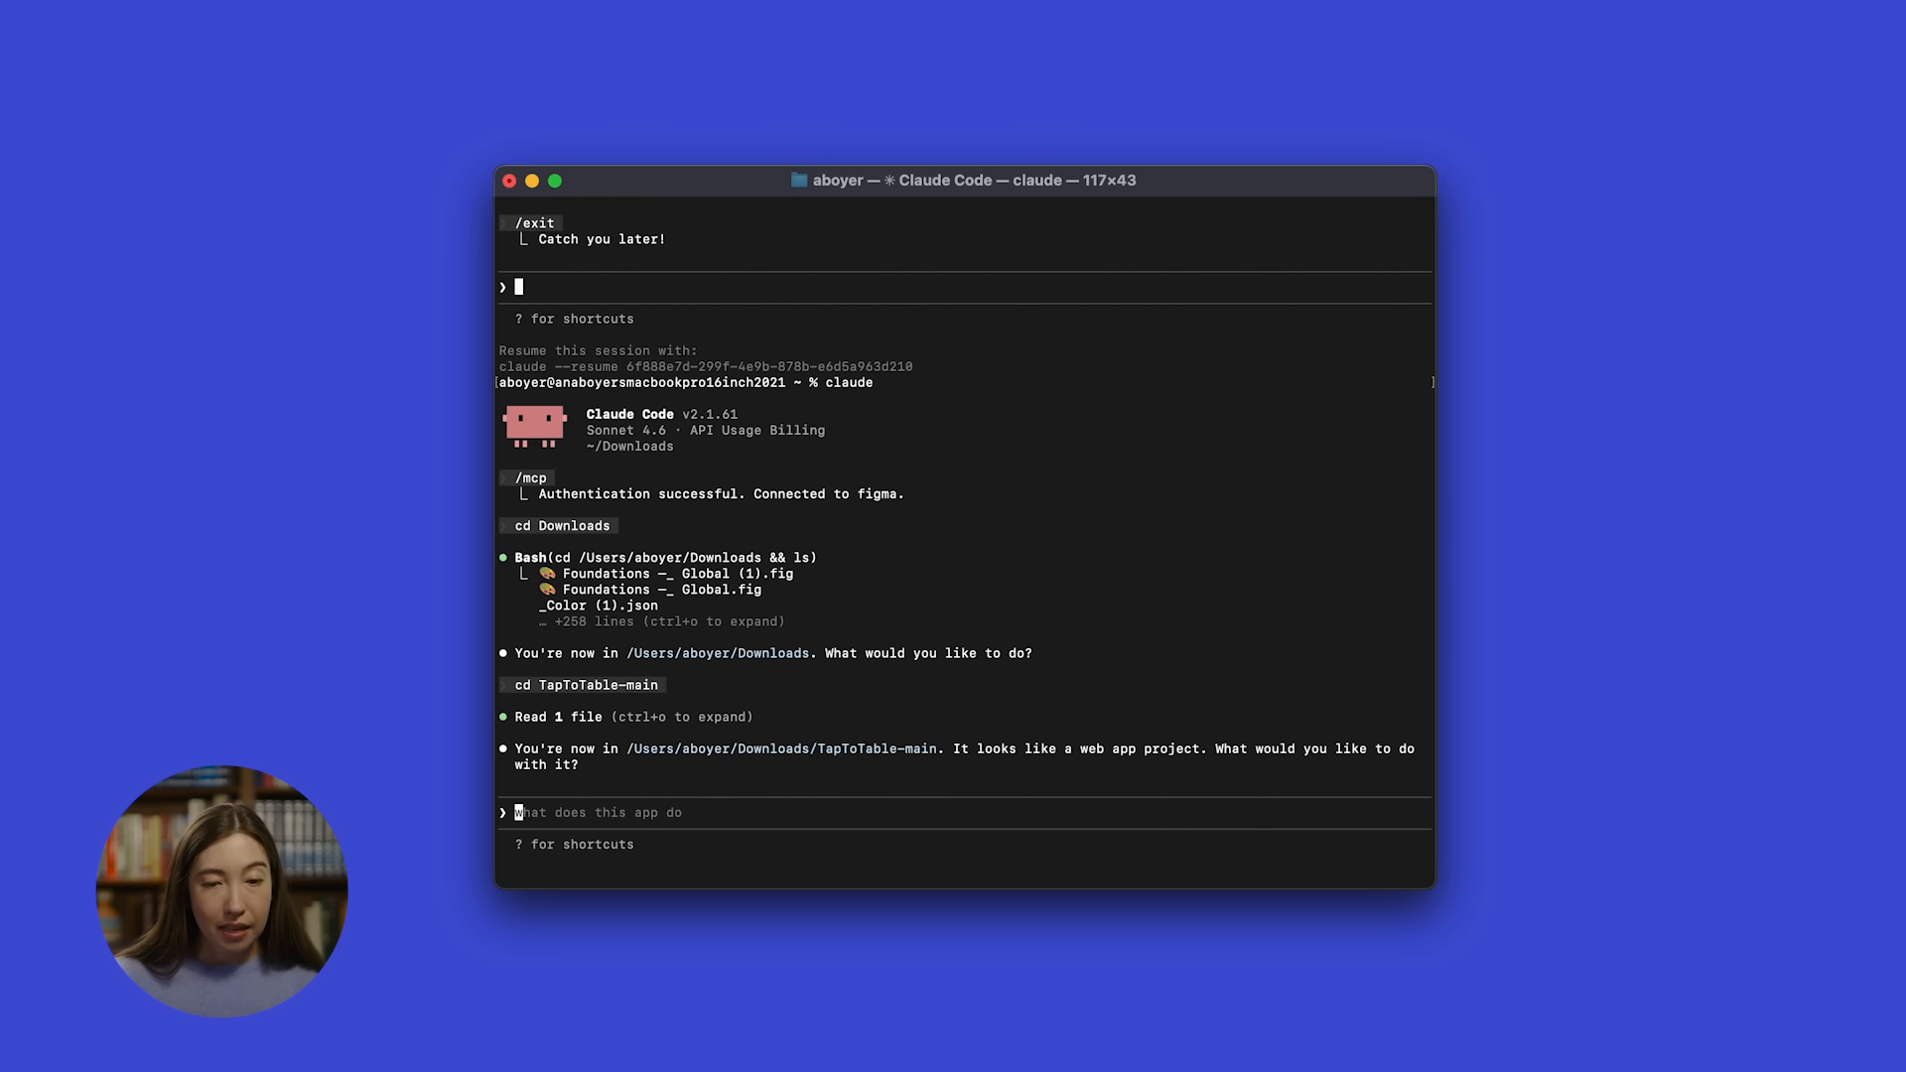
Step: Send Claude Code the prompt "Run my app locally"
text(R)
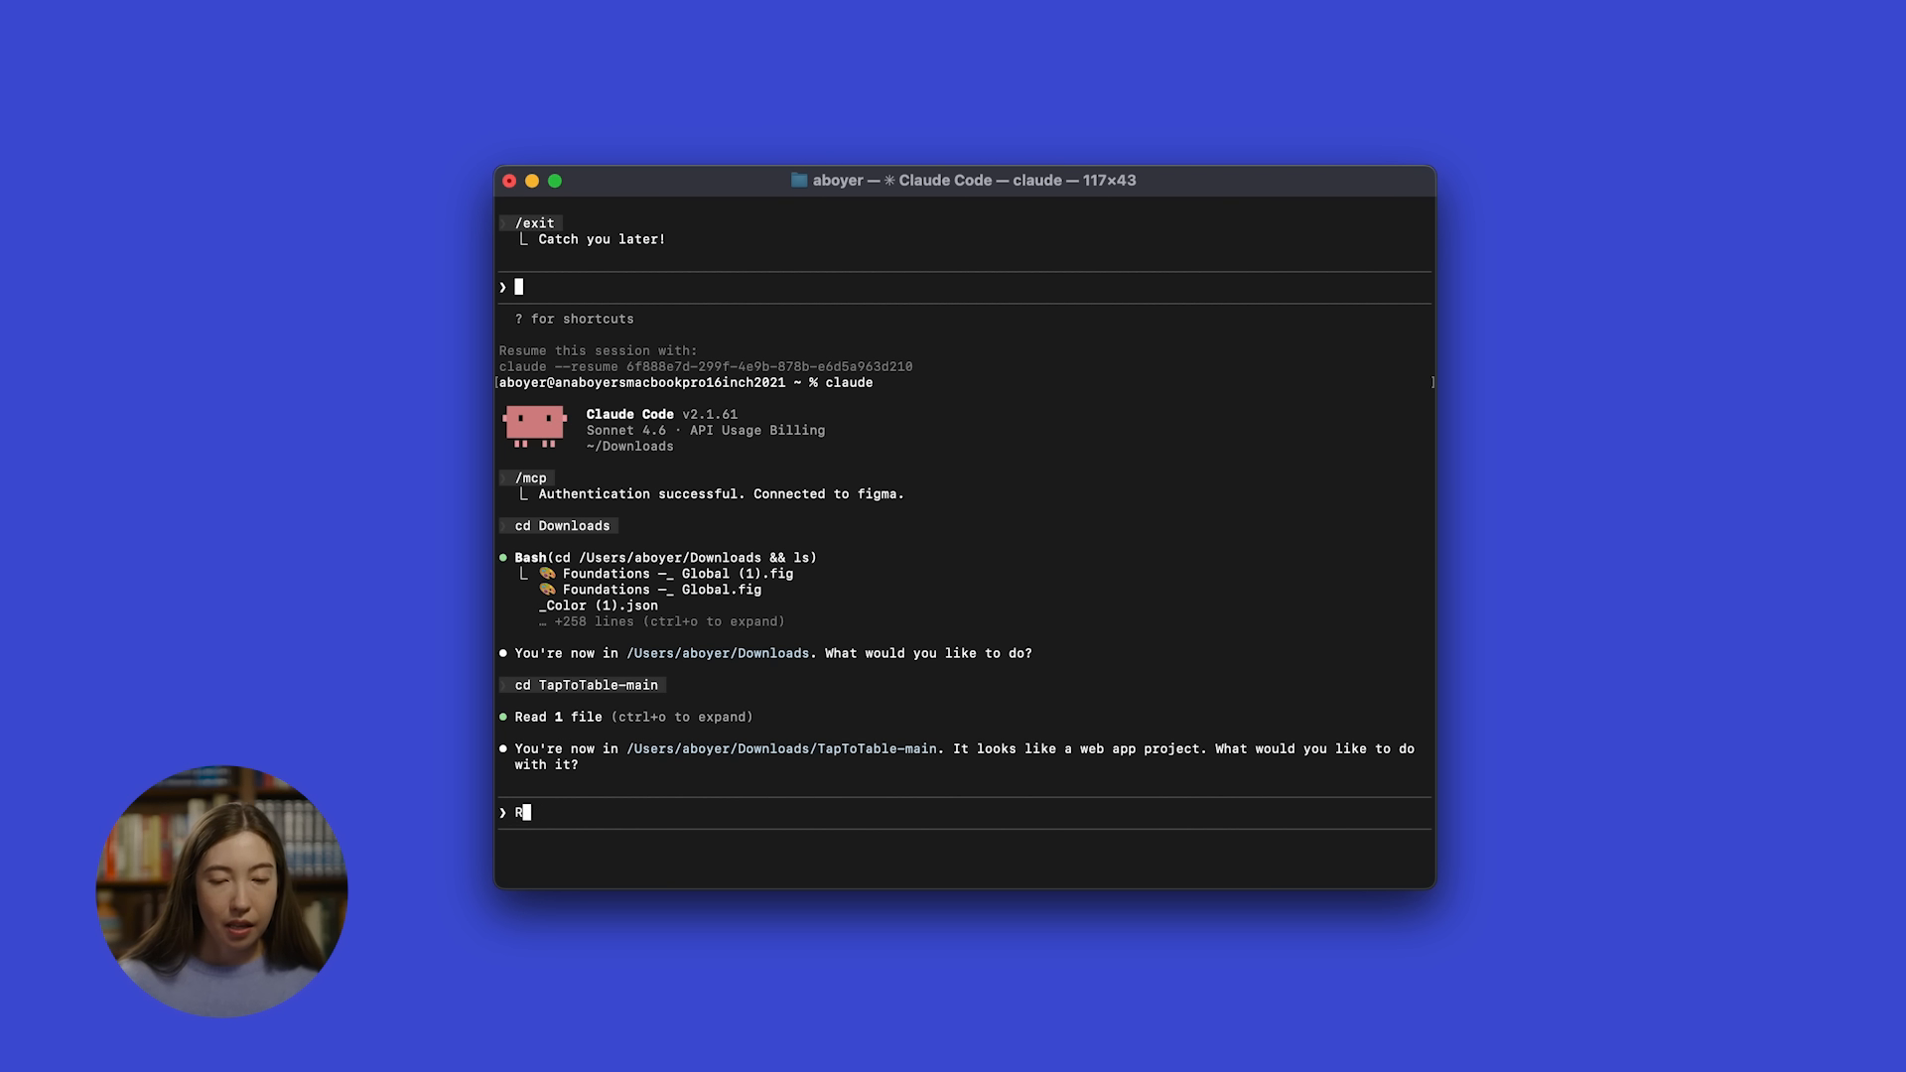
text(un my app locally)
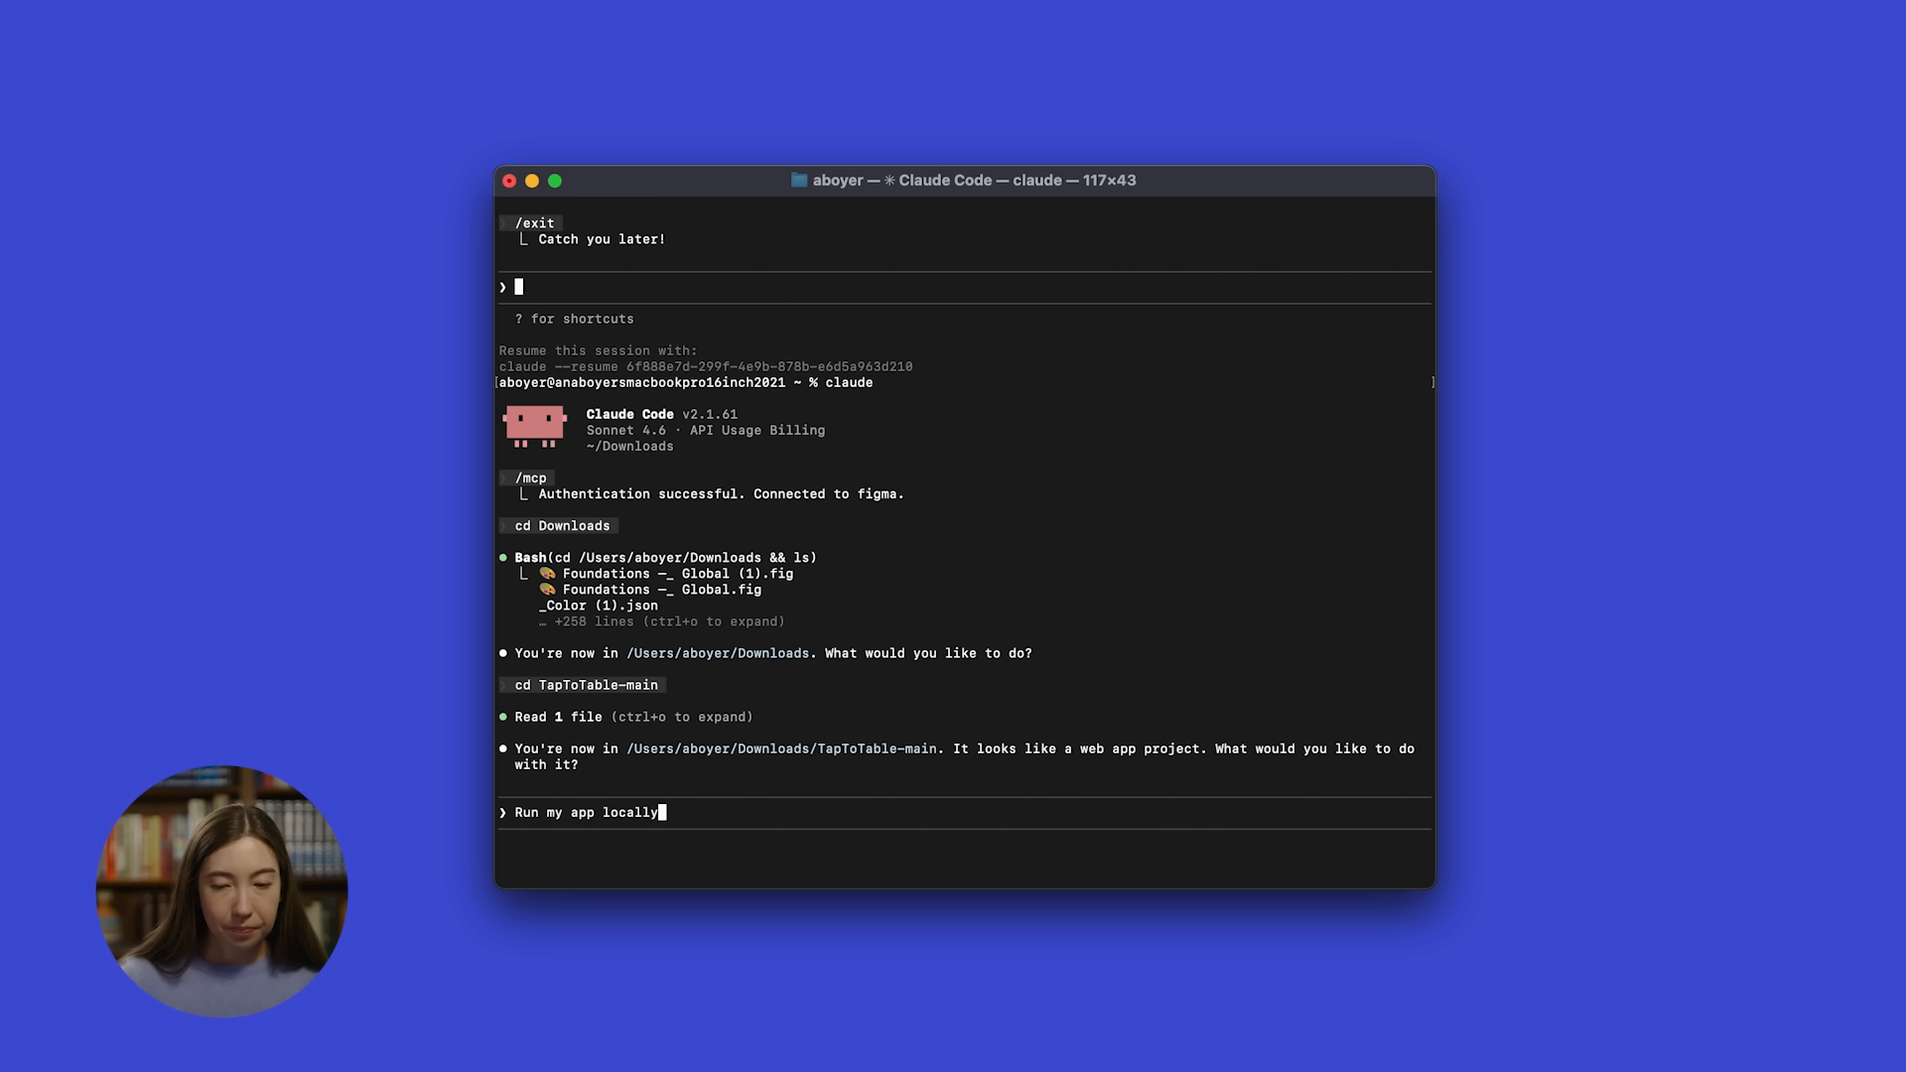
key(Return)
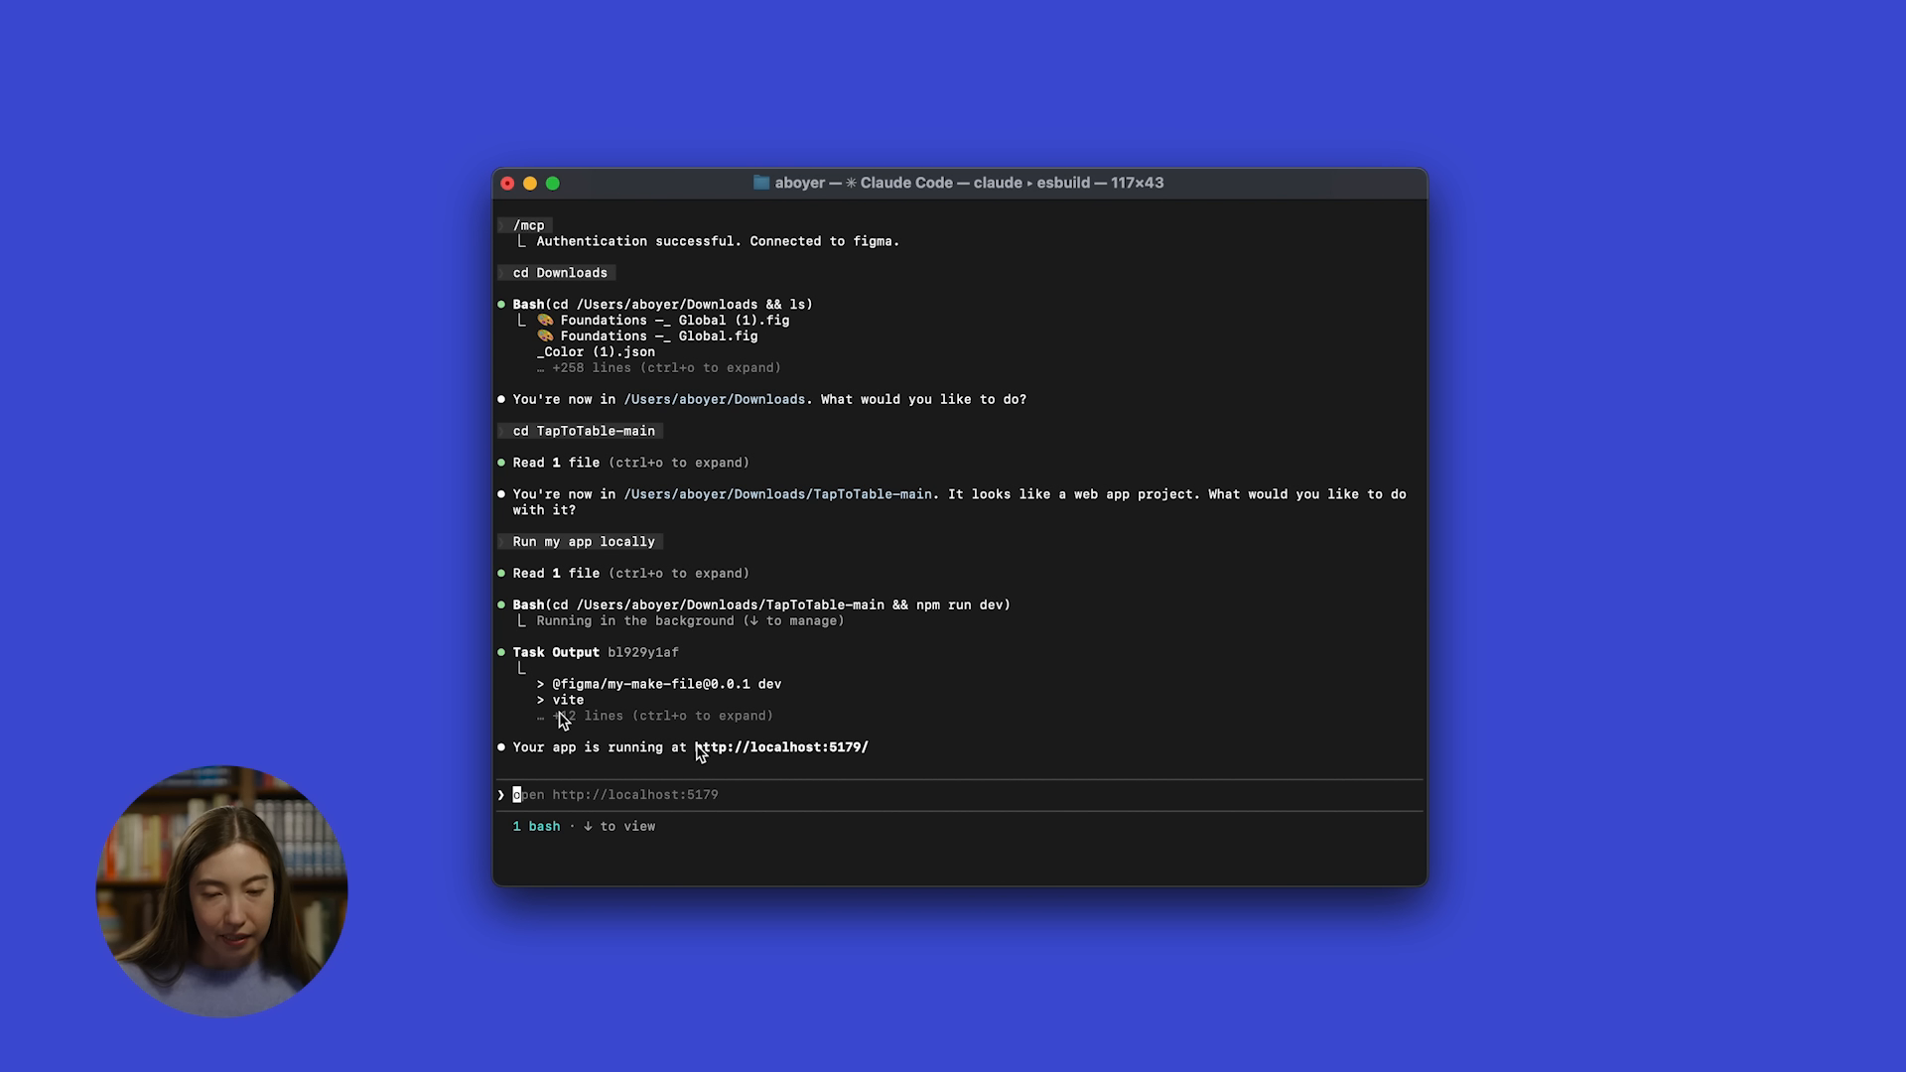
drag(696, 748, 872, 756)
key(ctrl+c)
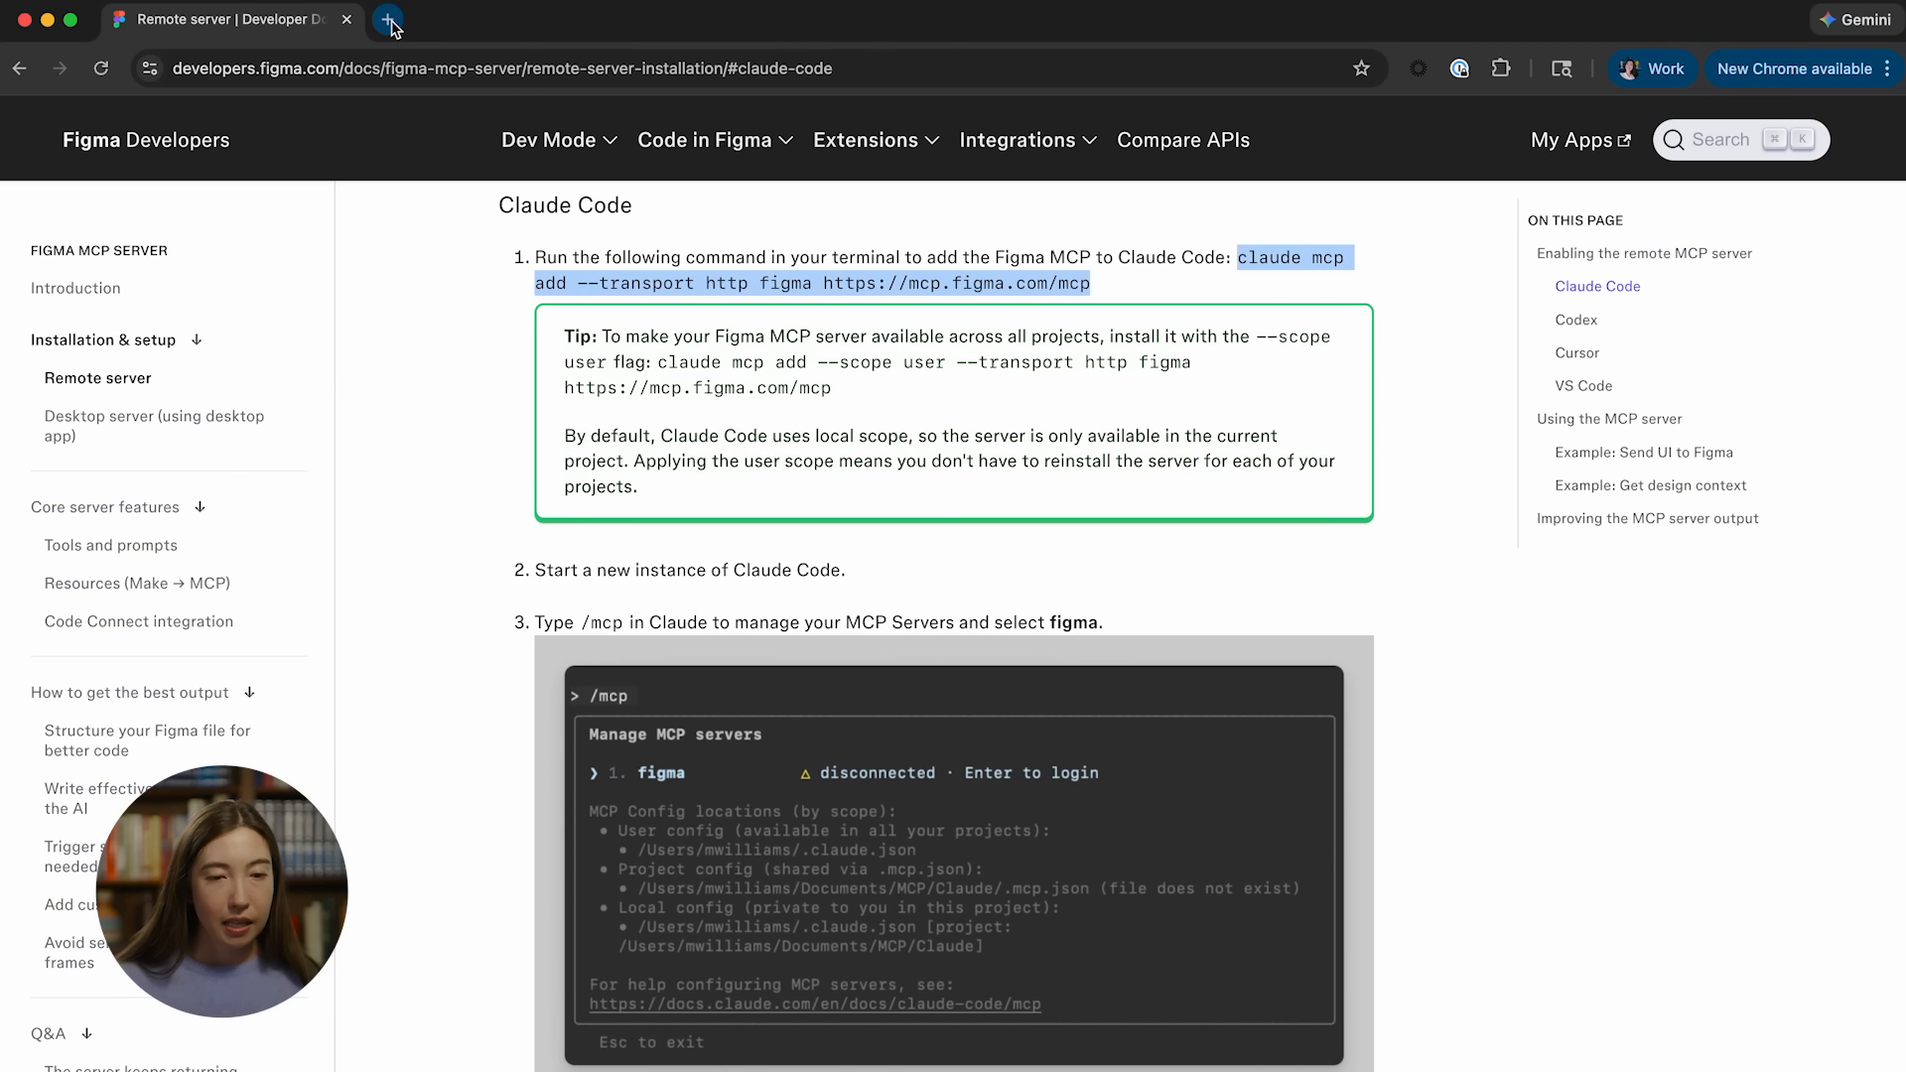
click(359, 62)
key(ctrl+v)
key(Return)
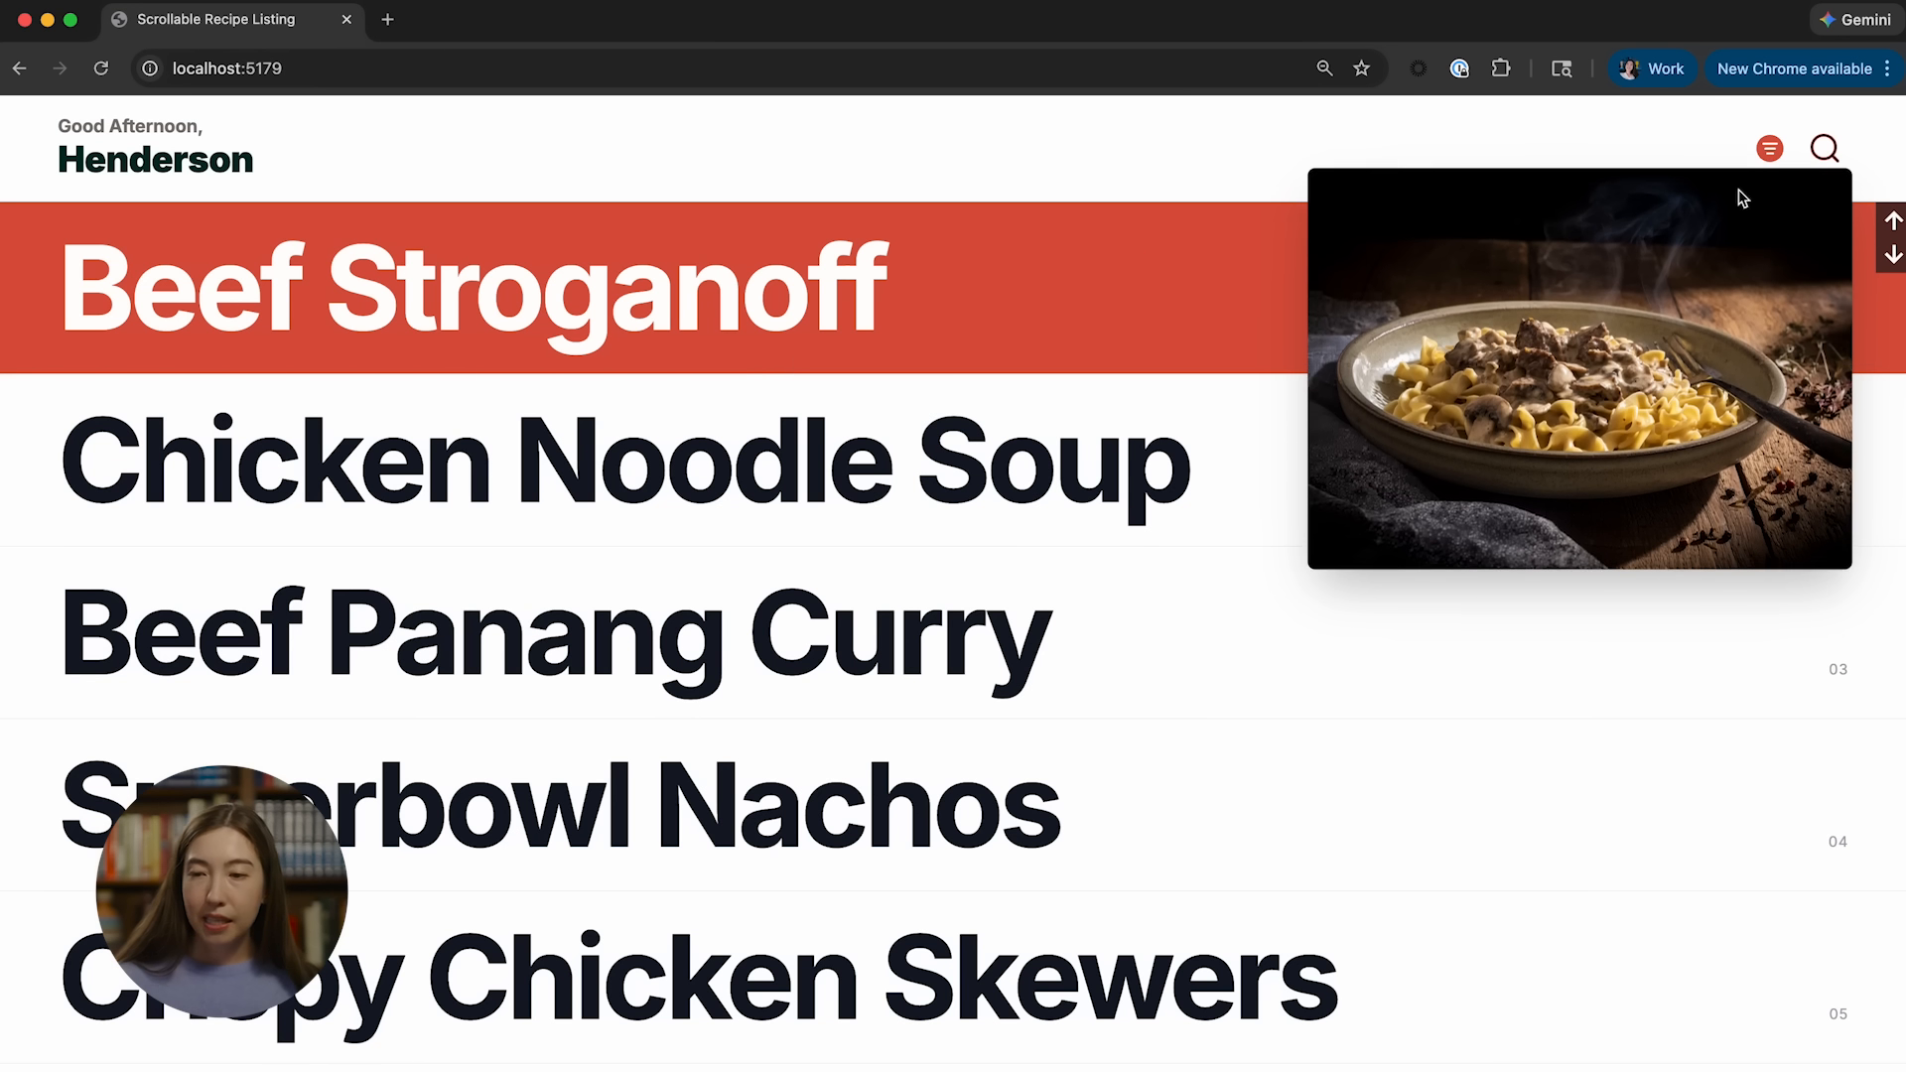
click(1771, 149)
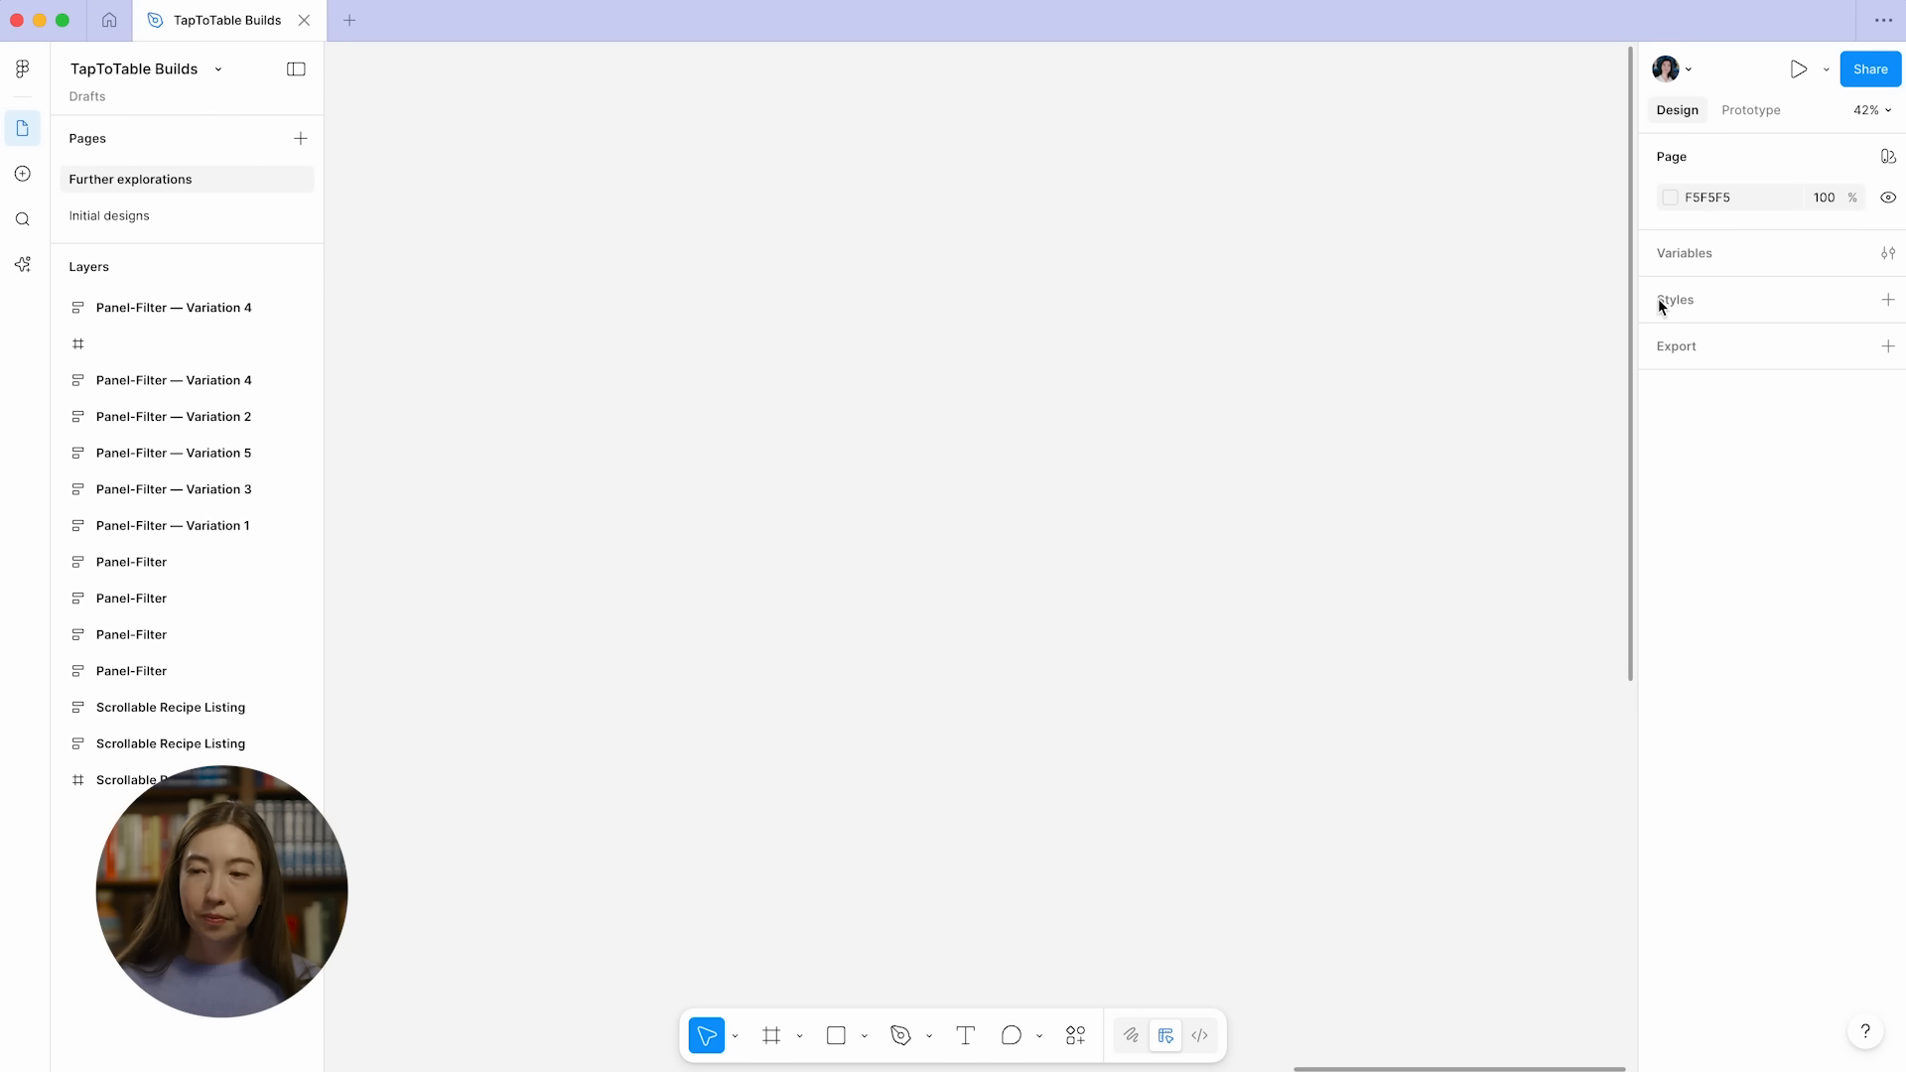
Step: Switch to Figma and copy the share link of the TapToTable Builds file, closing the sharing dialog
click(1856, 71)
click(1157, 167)
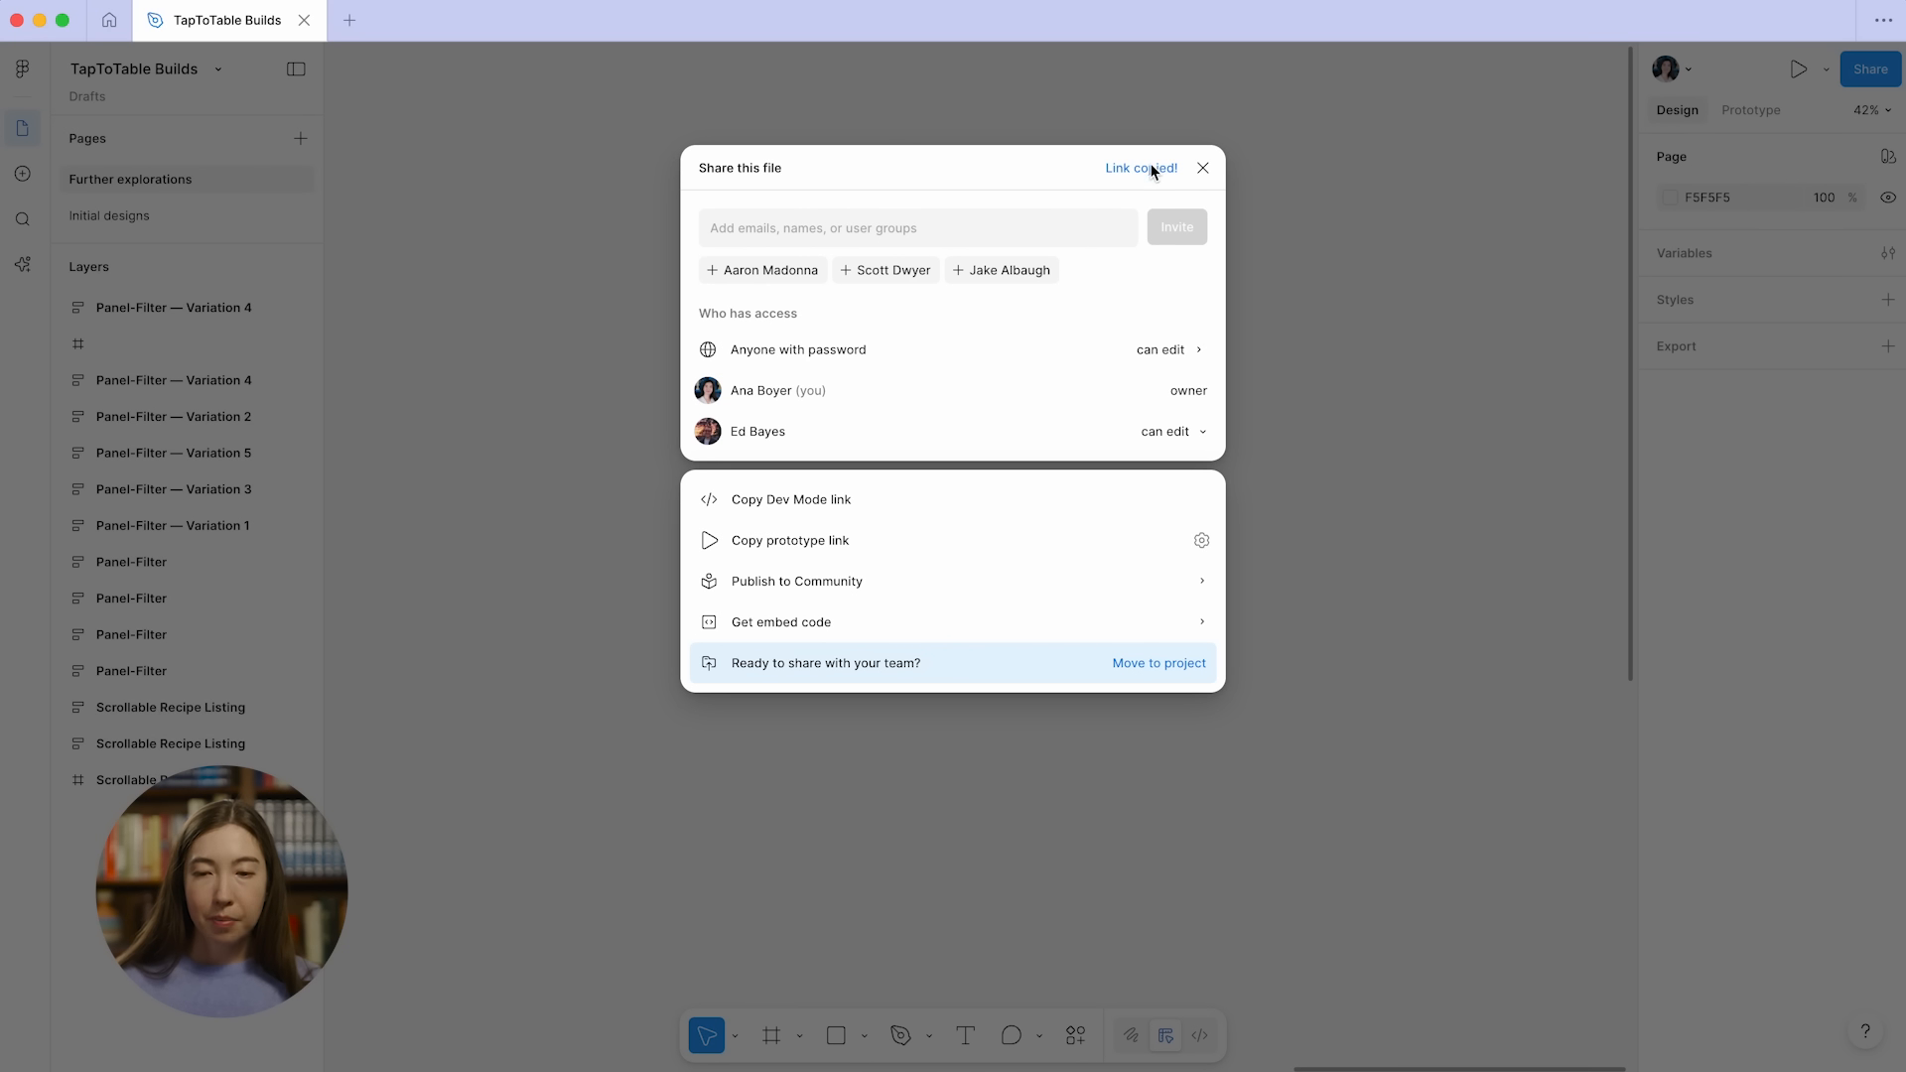
click(1313, 149)
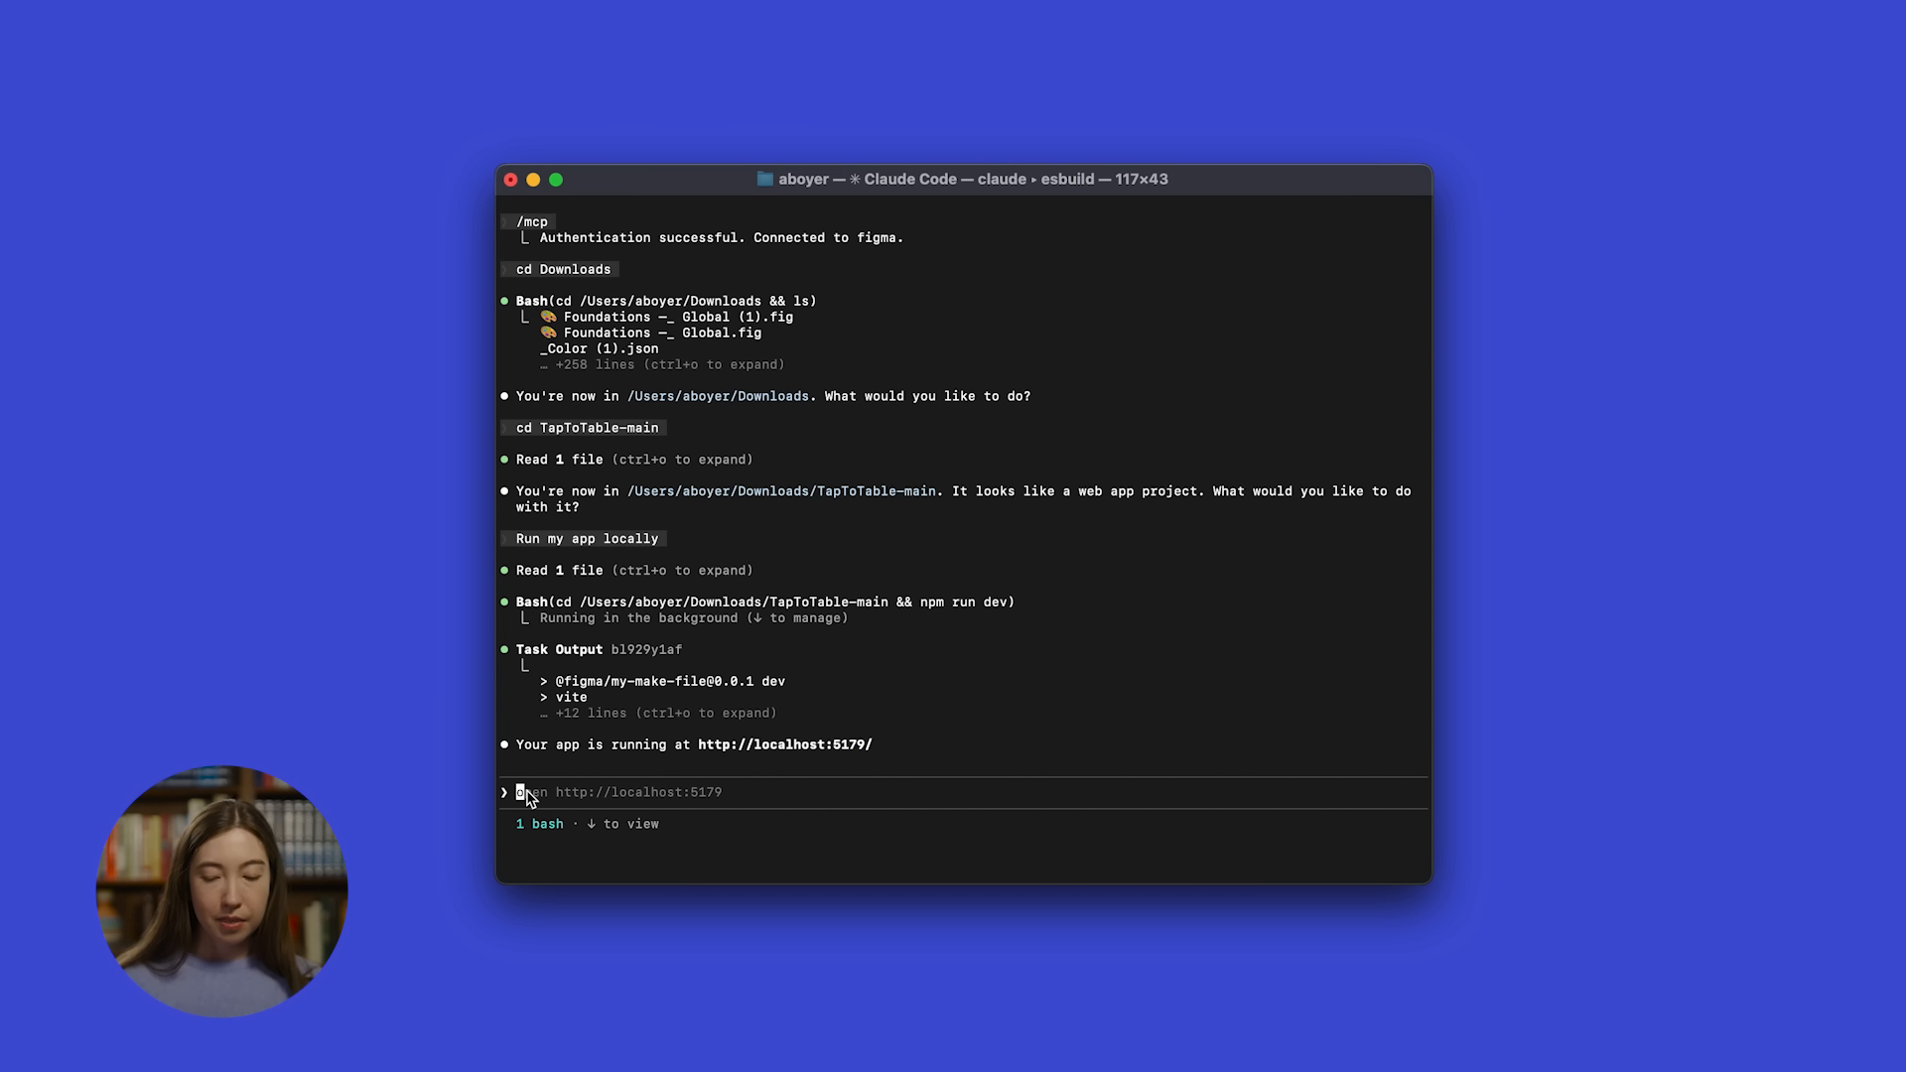
Step: Prompt Claude Code with "Send this app to this Figma file:" plus the copied file link, and allow the generate_figma_design tool to run
text(Se)
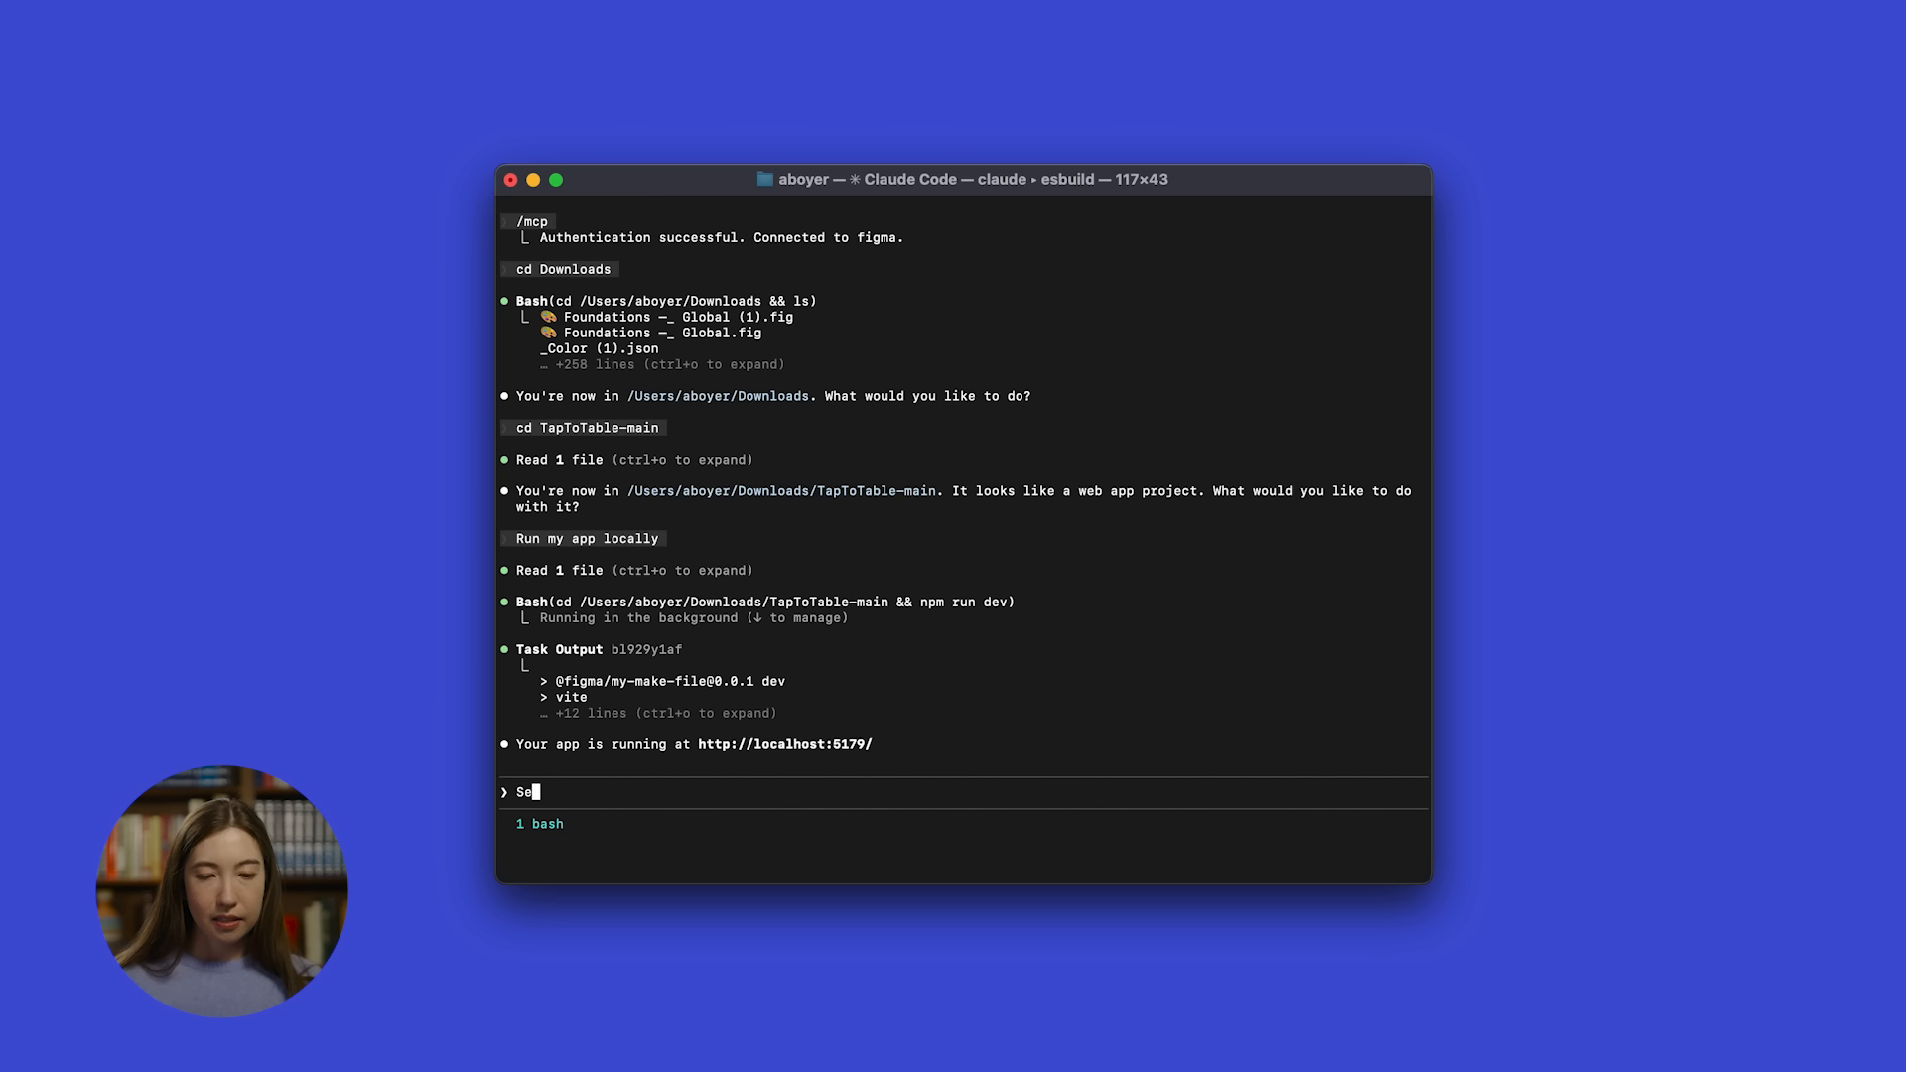
text(nd this a)
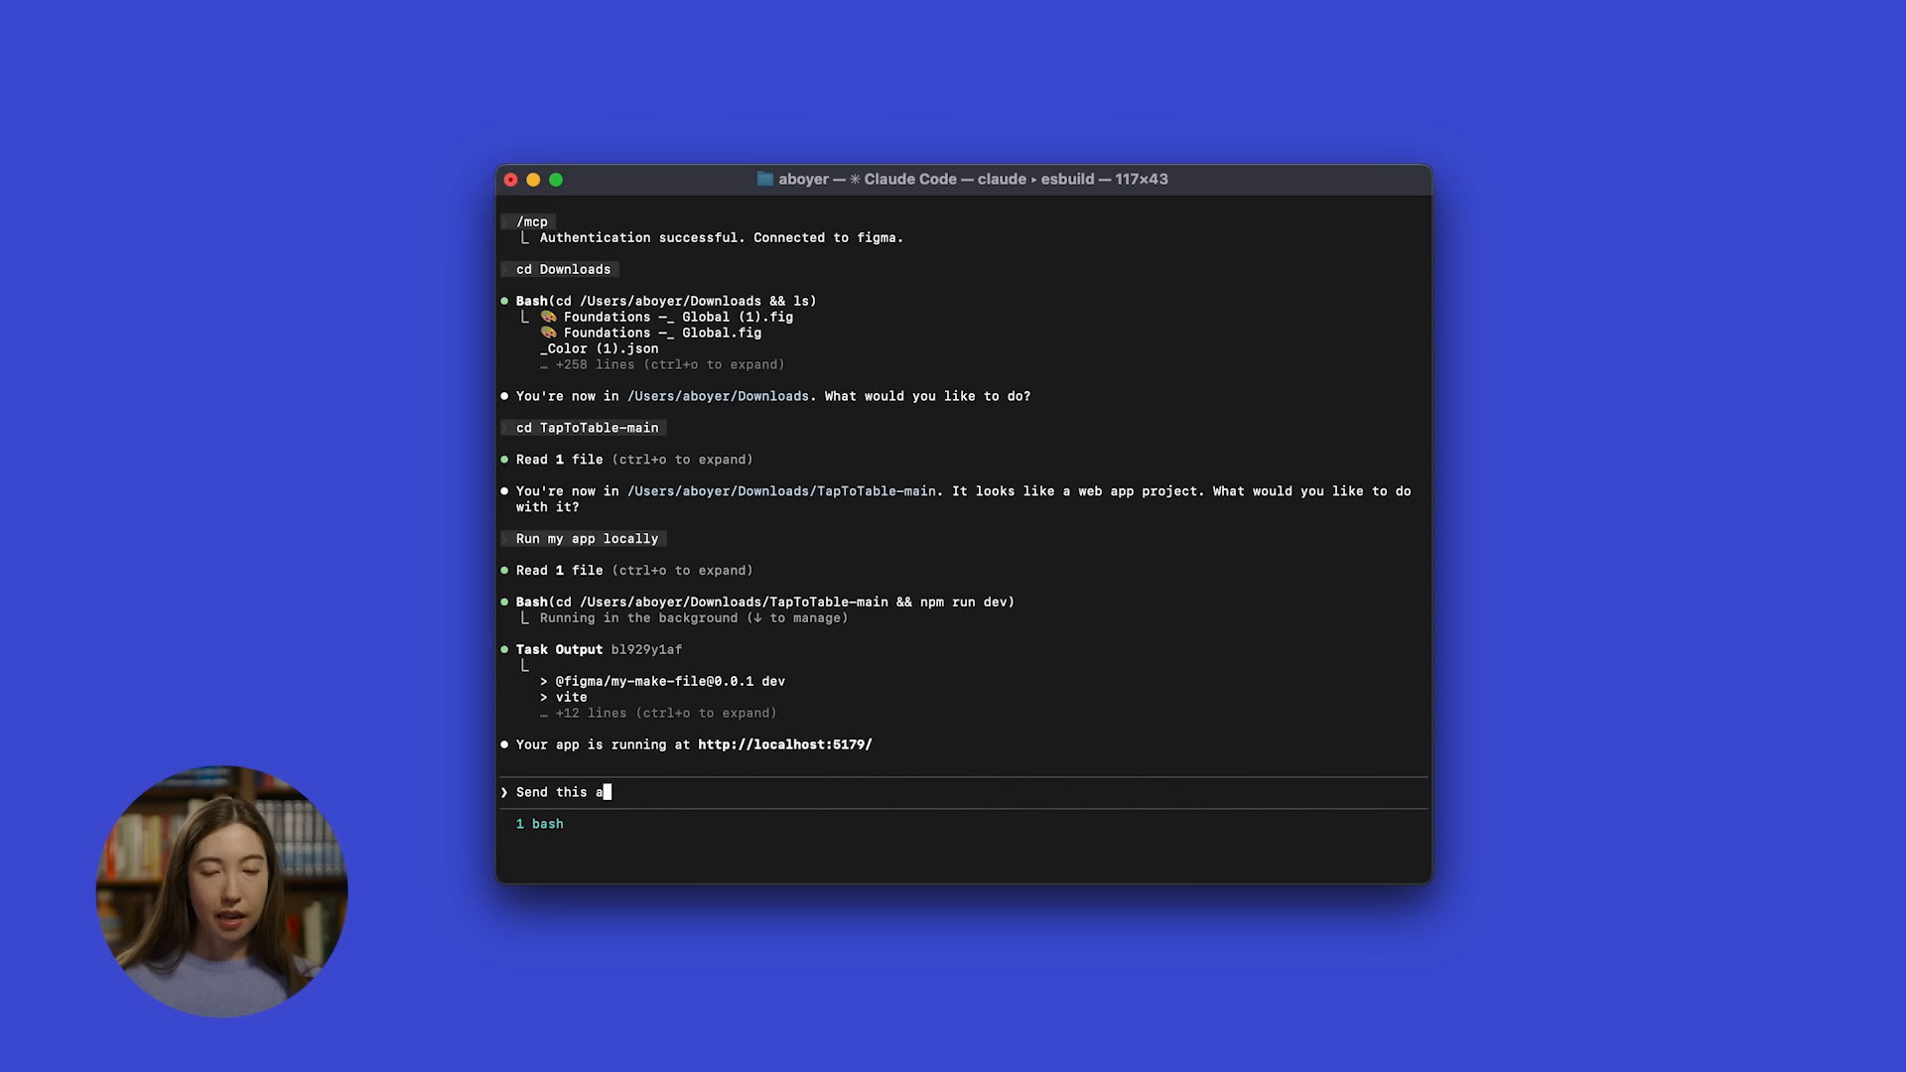
text(pp to this Figma file:)
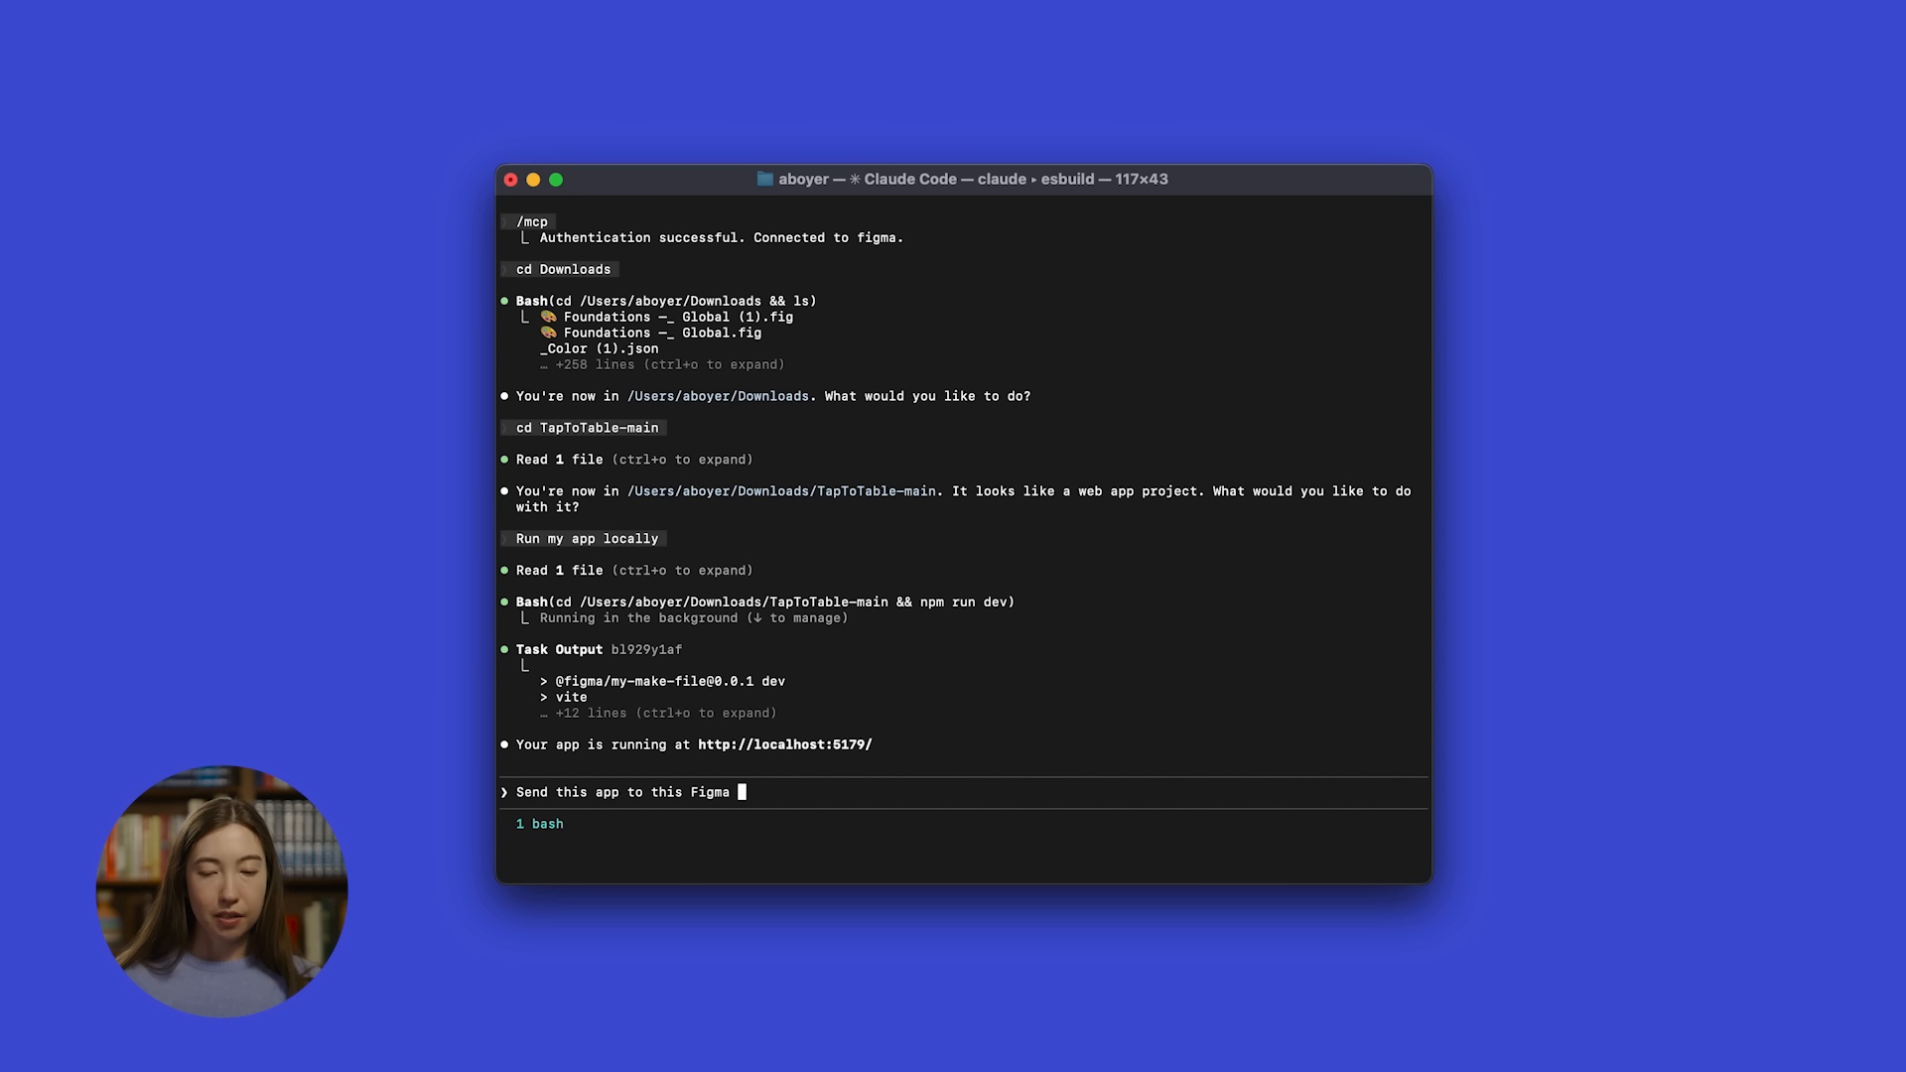
key(super+v)
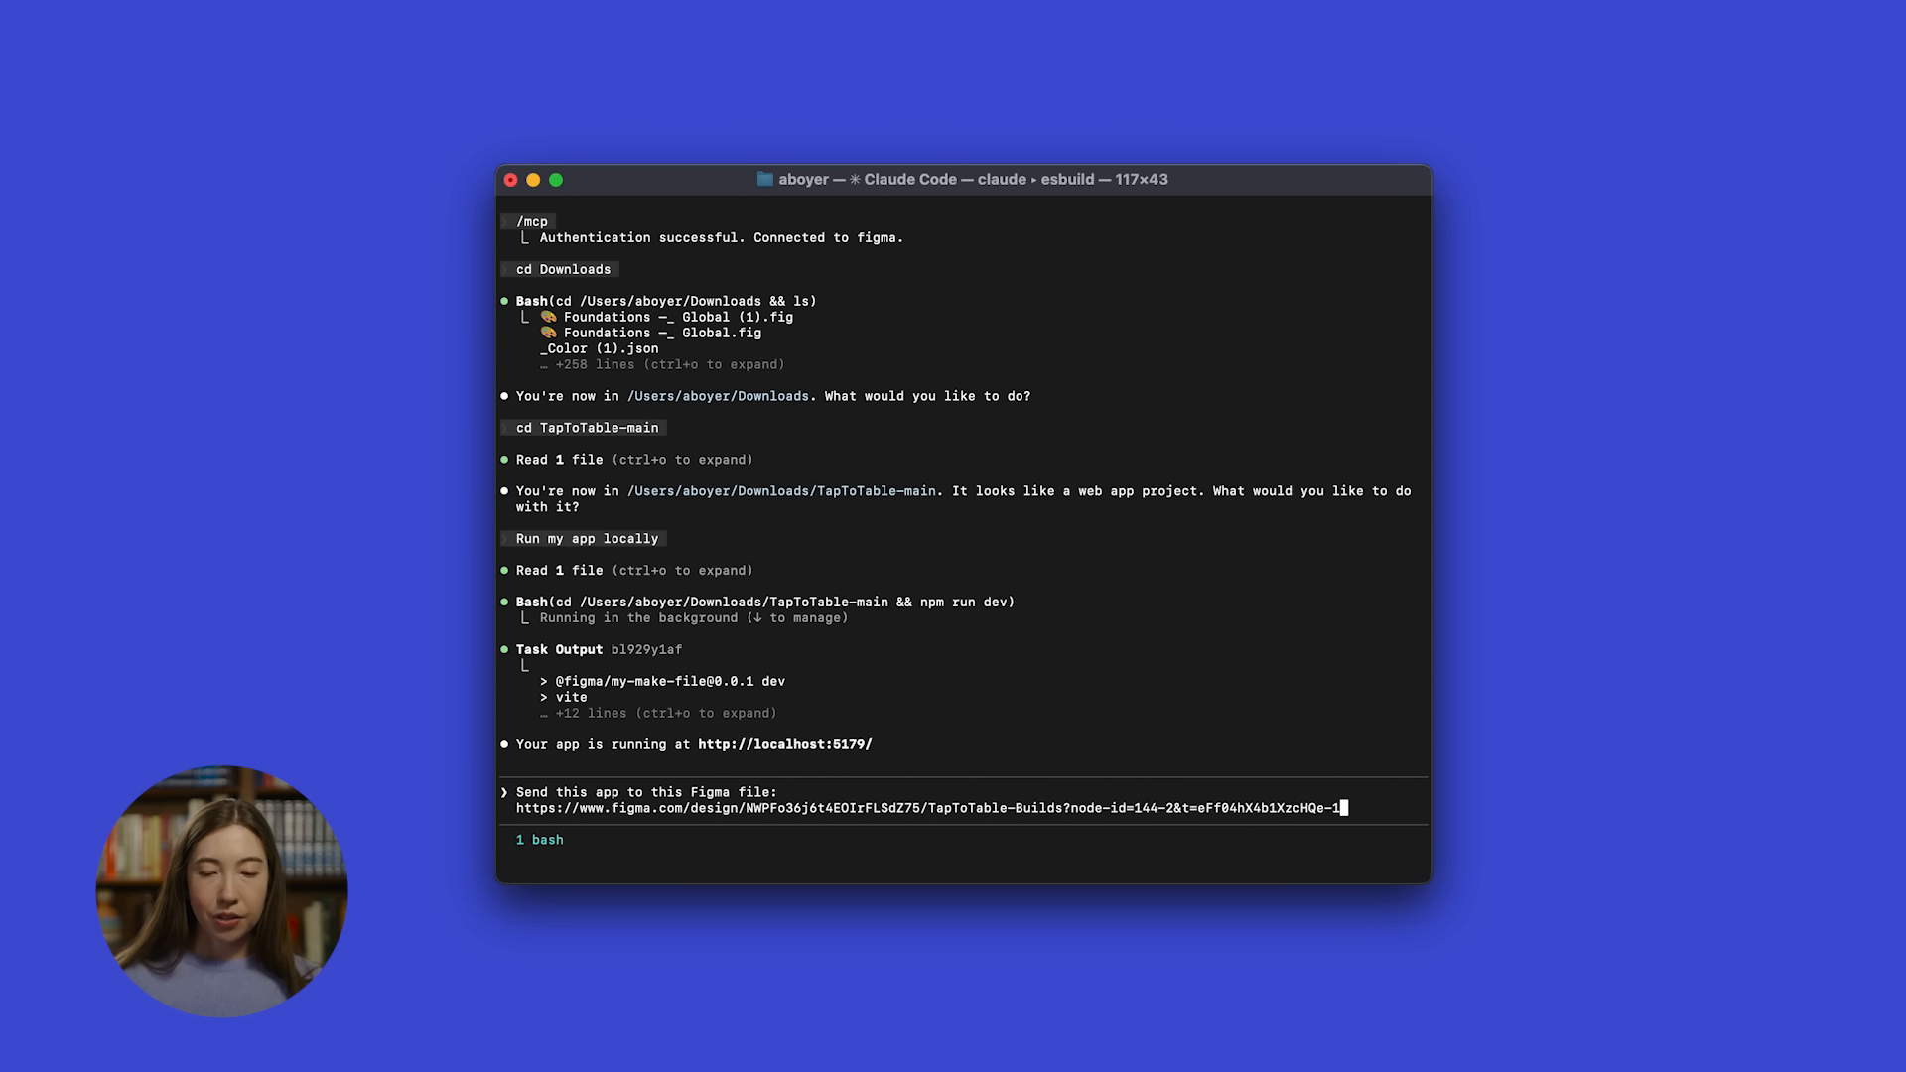
key(Return)
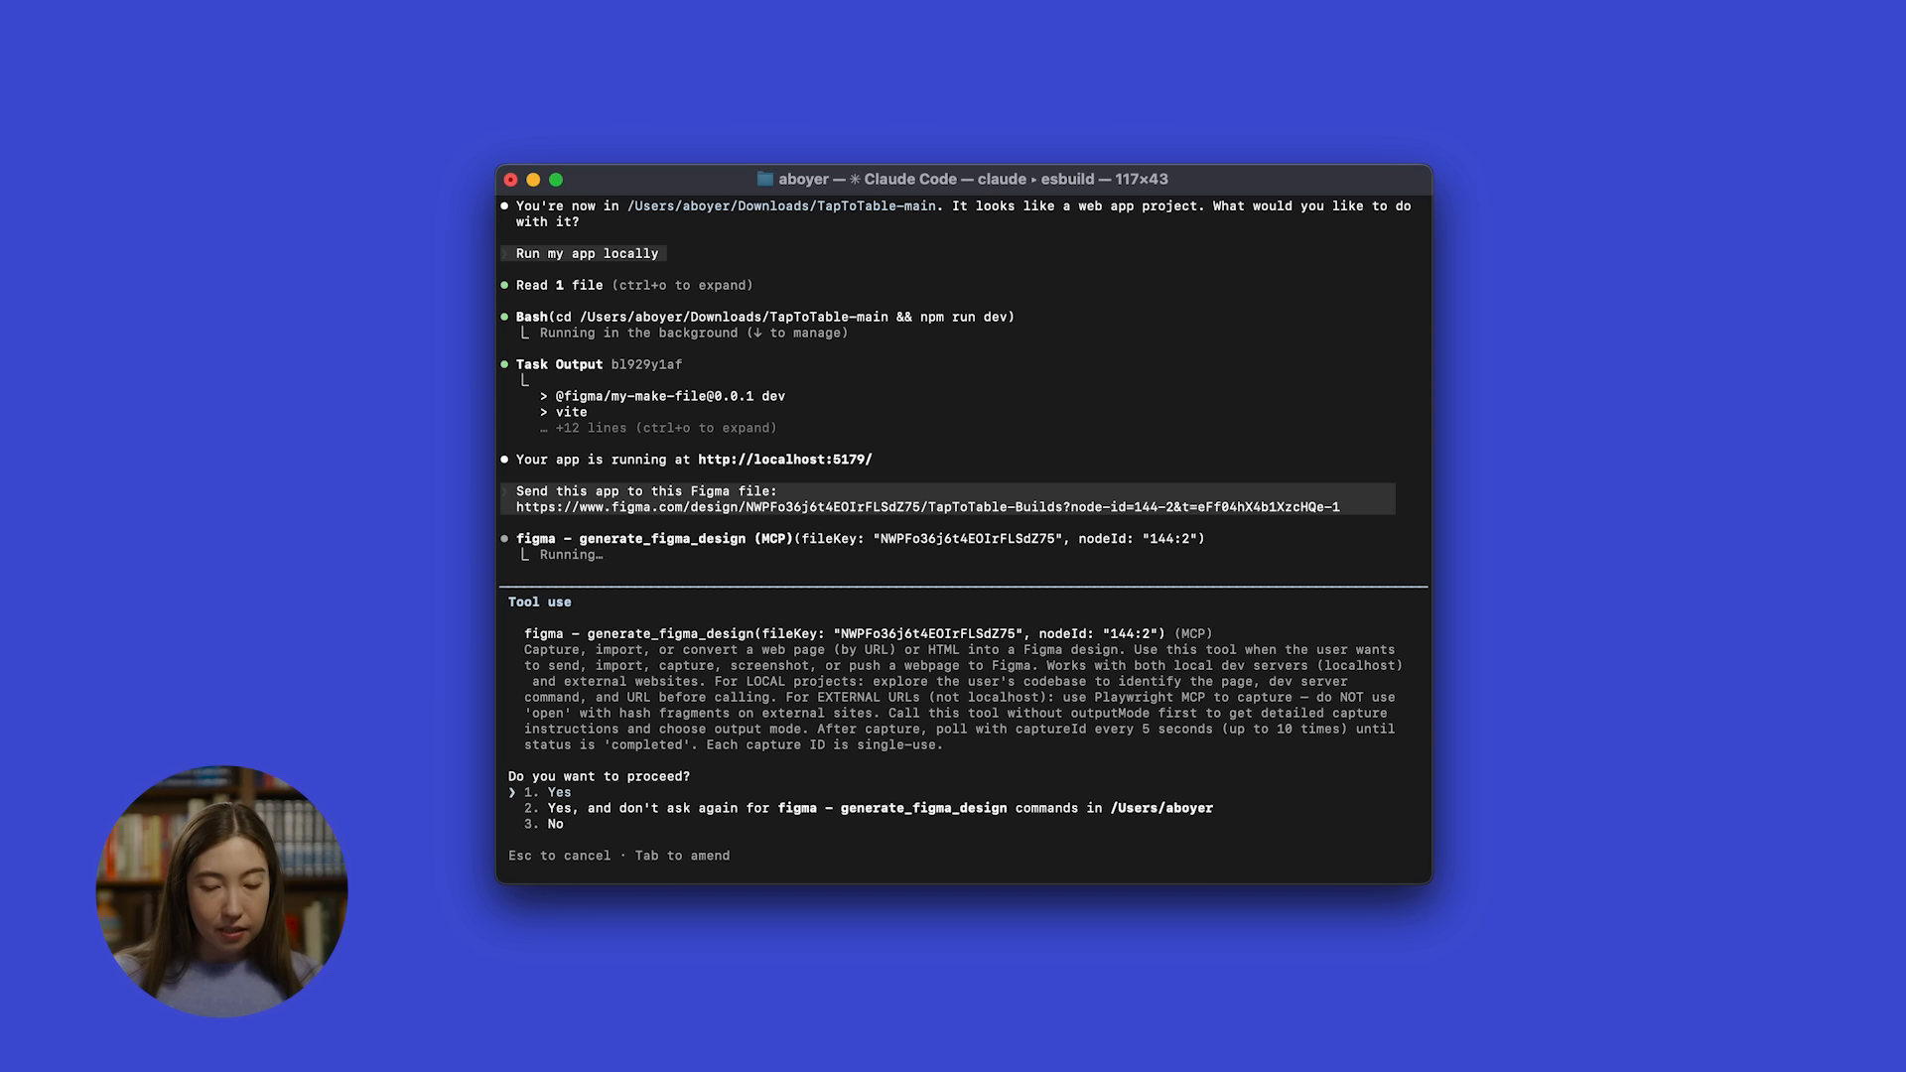
key(Return)
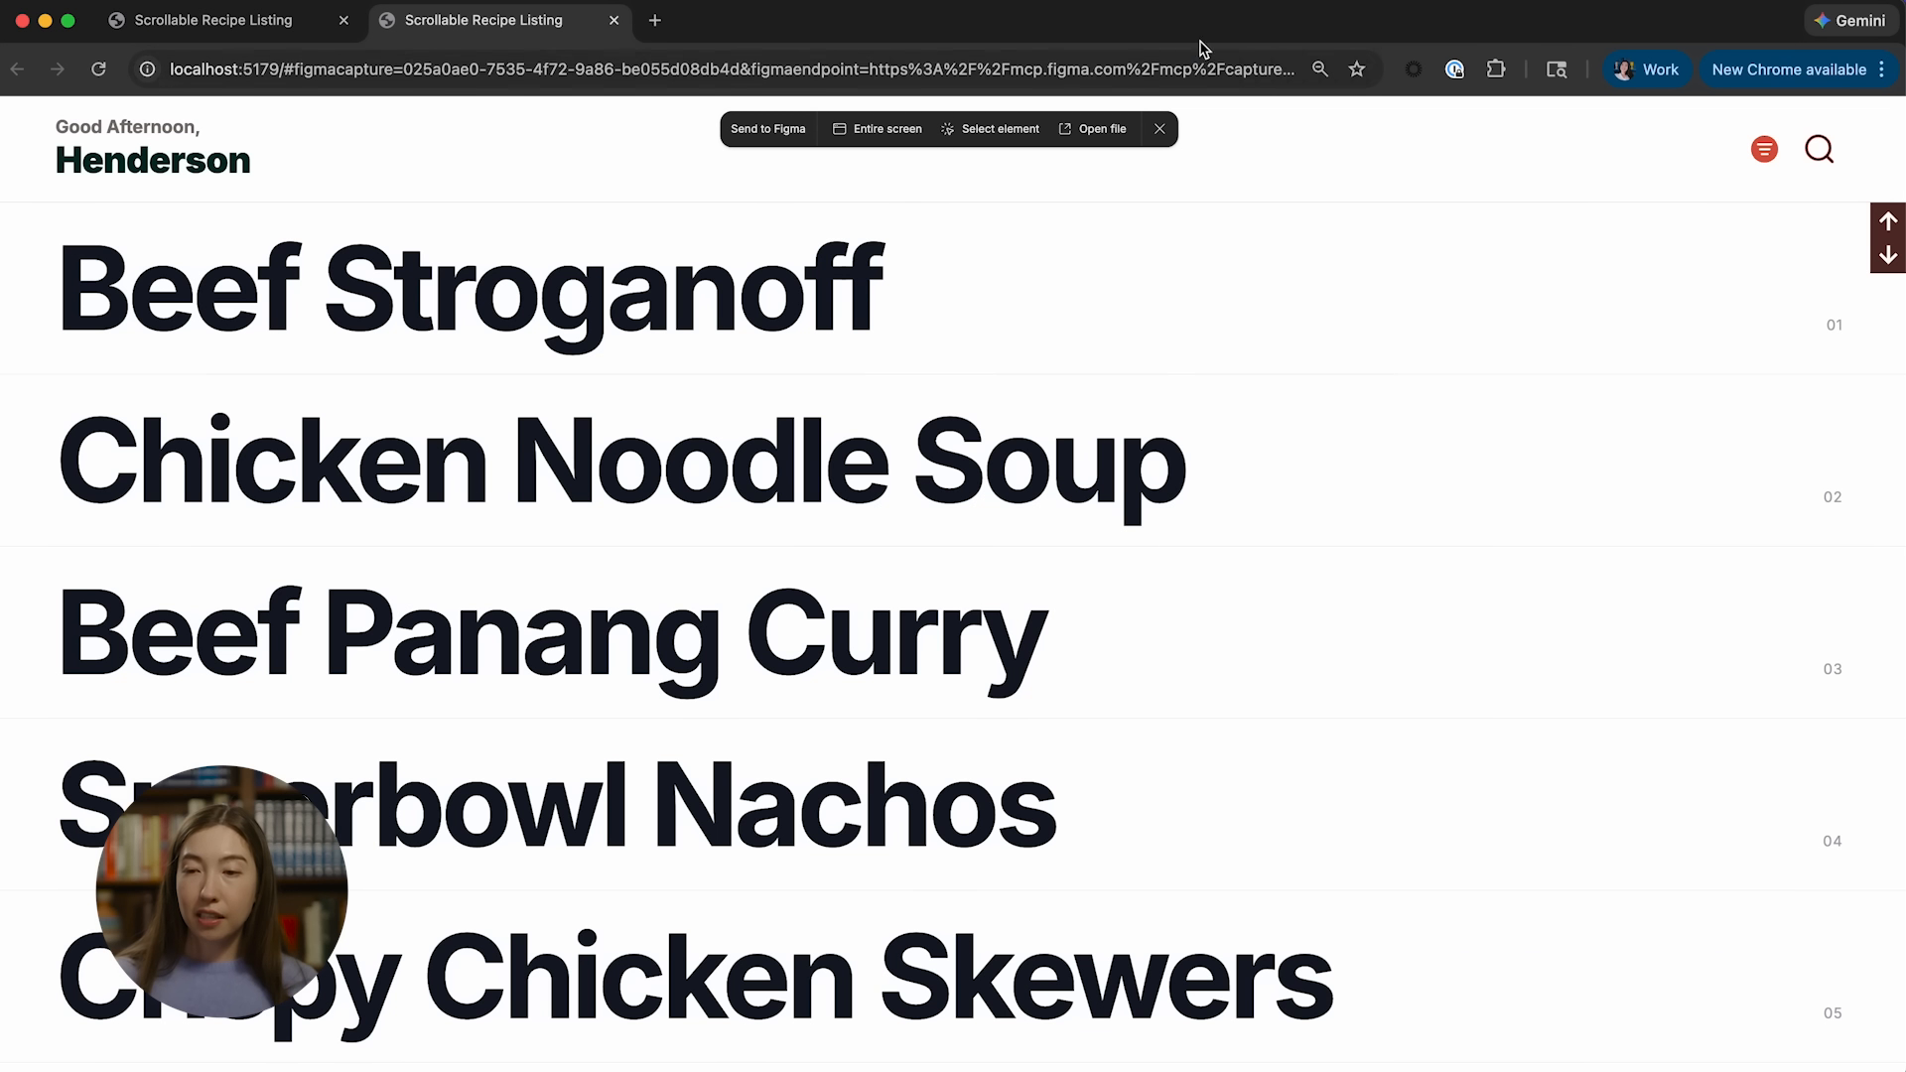
Step: Open the recipe app's filters and send only the Filters sidebar element to Figma
click(1765, 149)
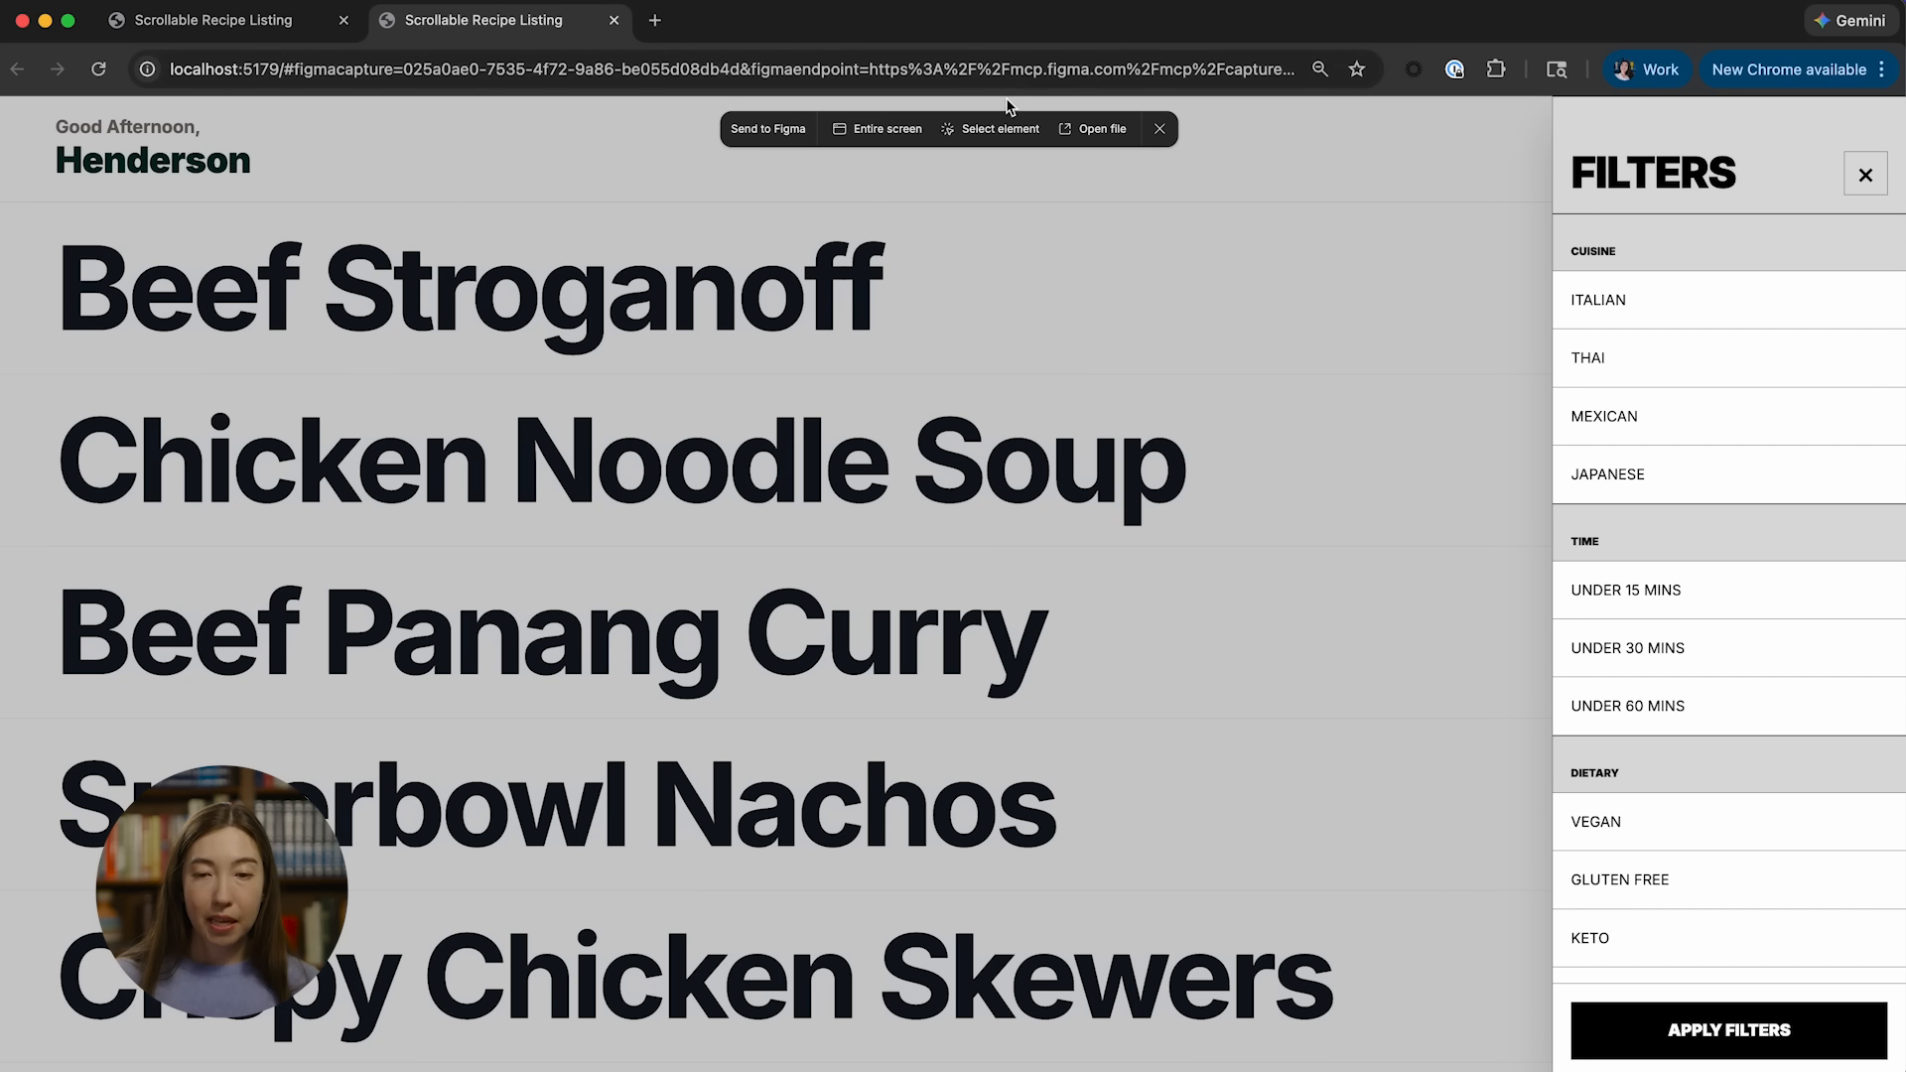
click(993, 129)
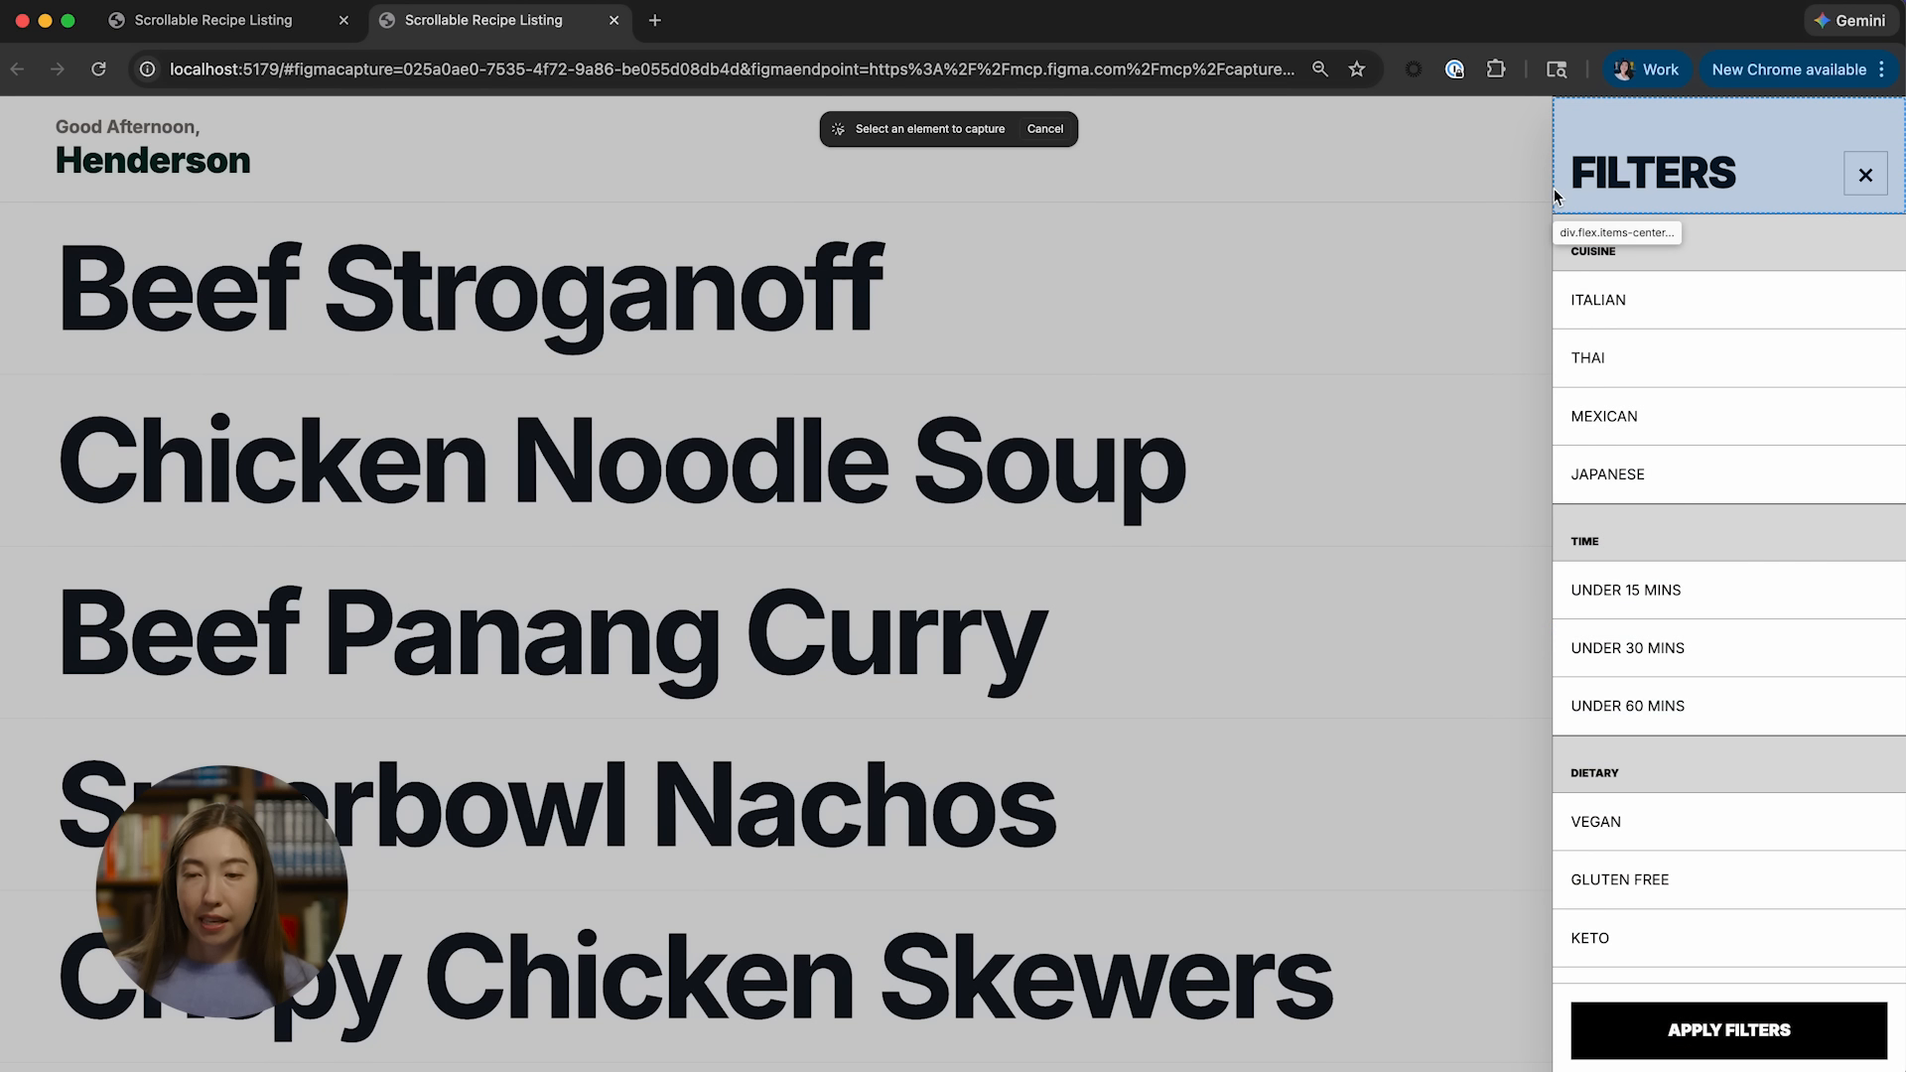
click(1555, 195)
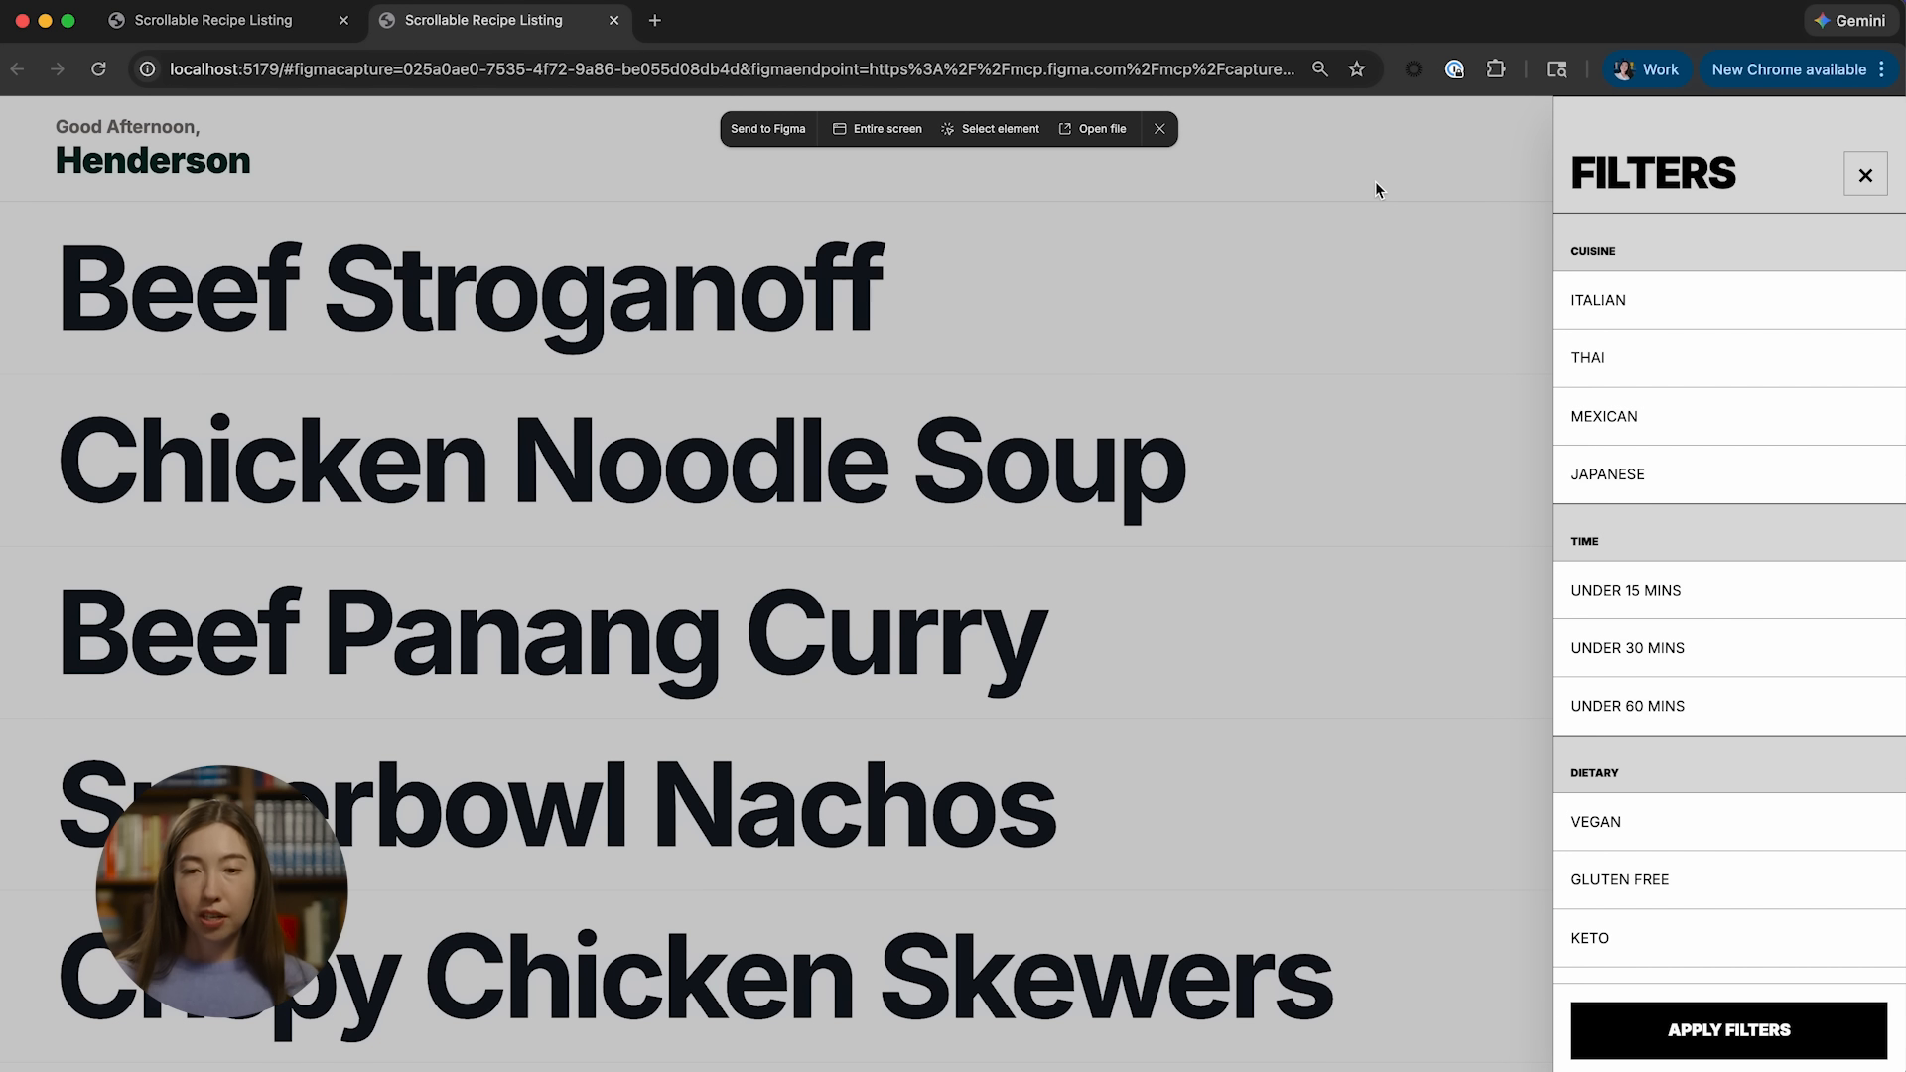
Step: Close the filters, open the Beef Stroganoff recipe and send its entire screen to Figma
click(1230, 298)
click(1141, 298)
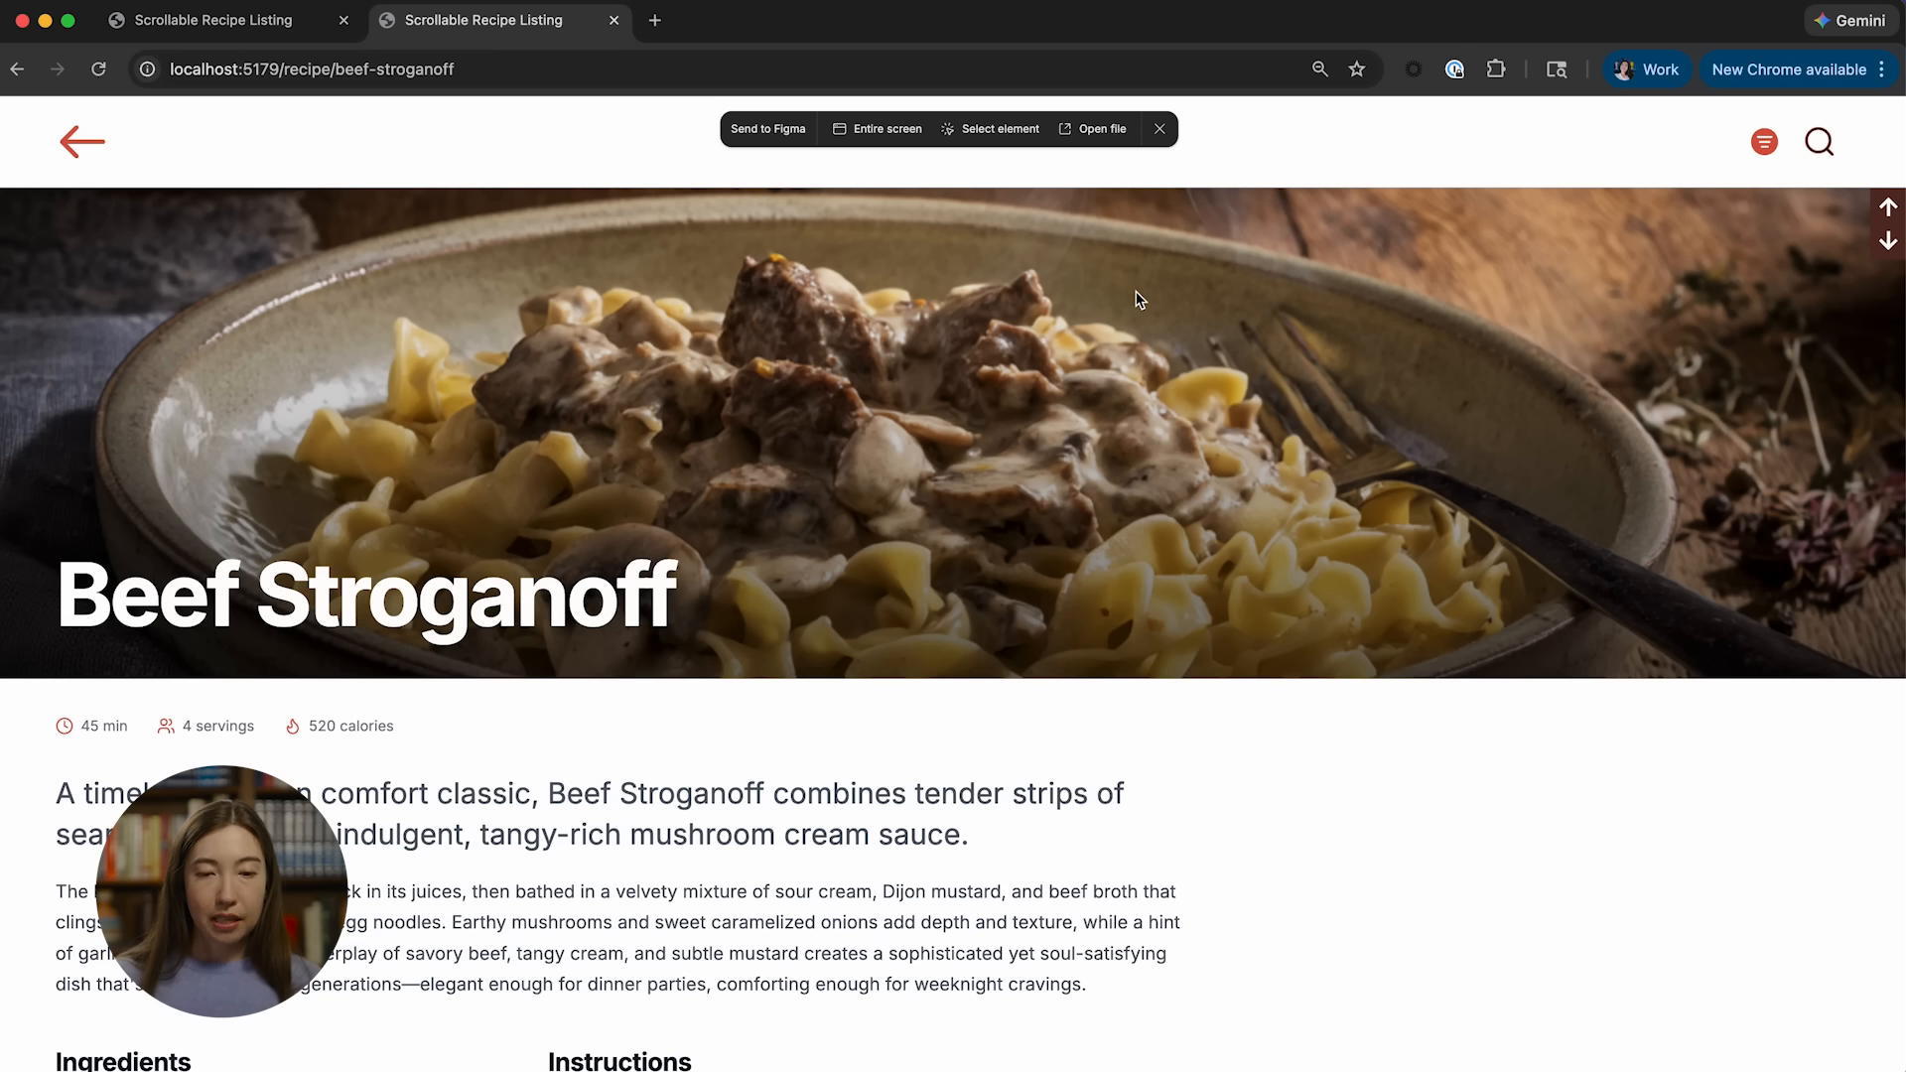
click(876, 129)
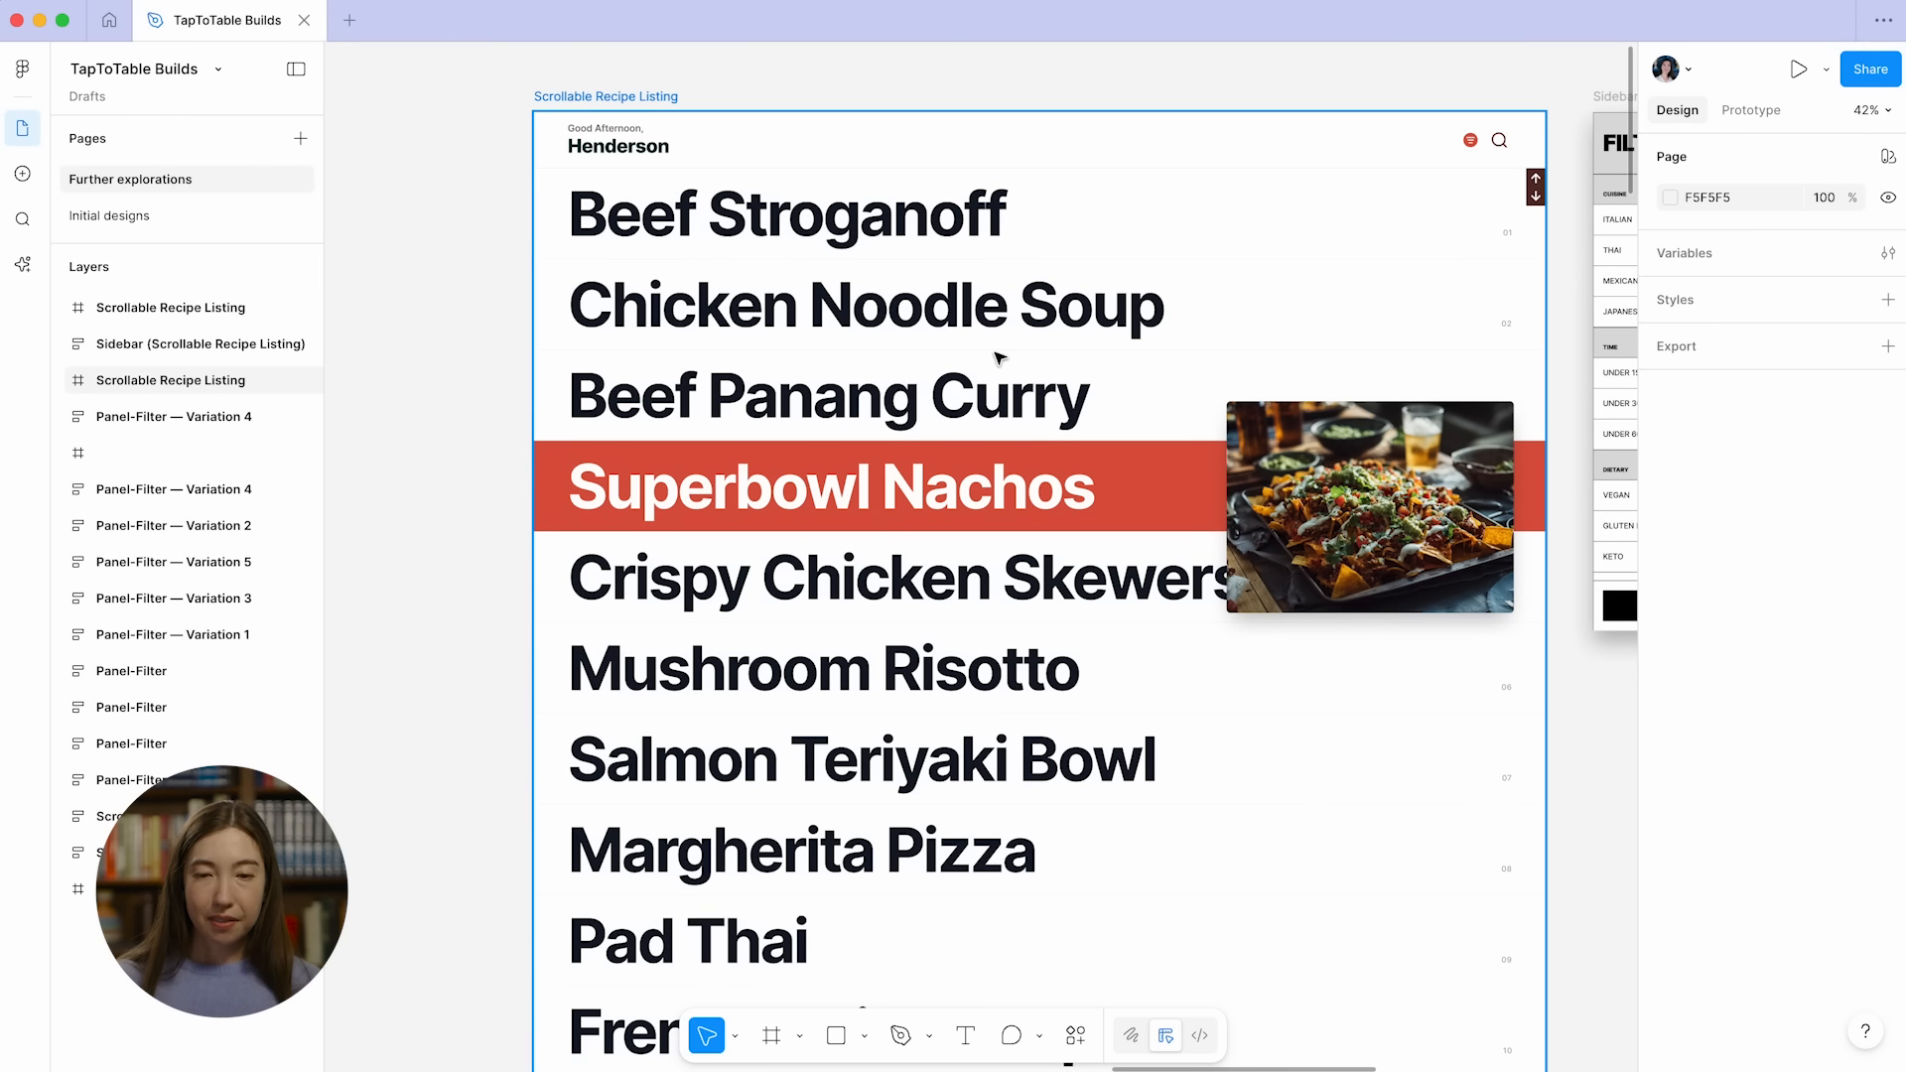
Step: In Figma, examine the captured recipe list, Filters sidebar and Beef Stroganoff frames, expanding the recipe frame's layers
scroll(1100, 295, right, 2)
scroll(1099, 288, right, 15)
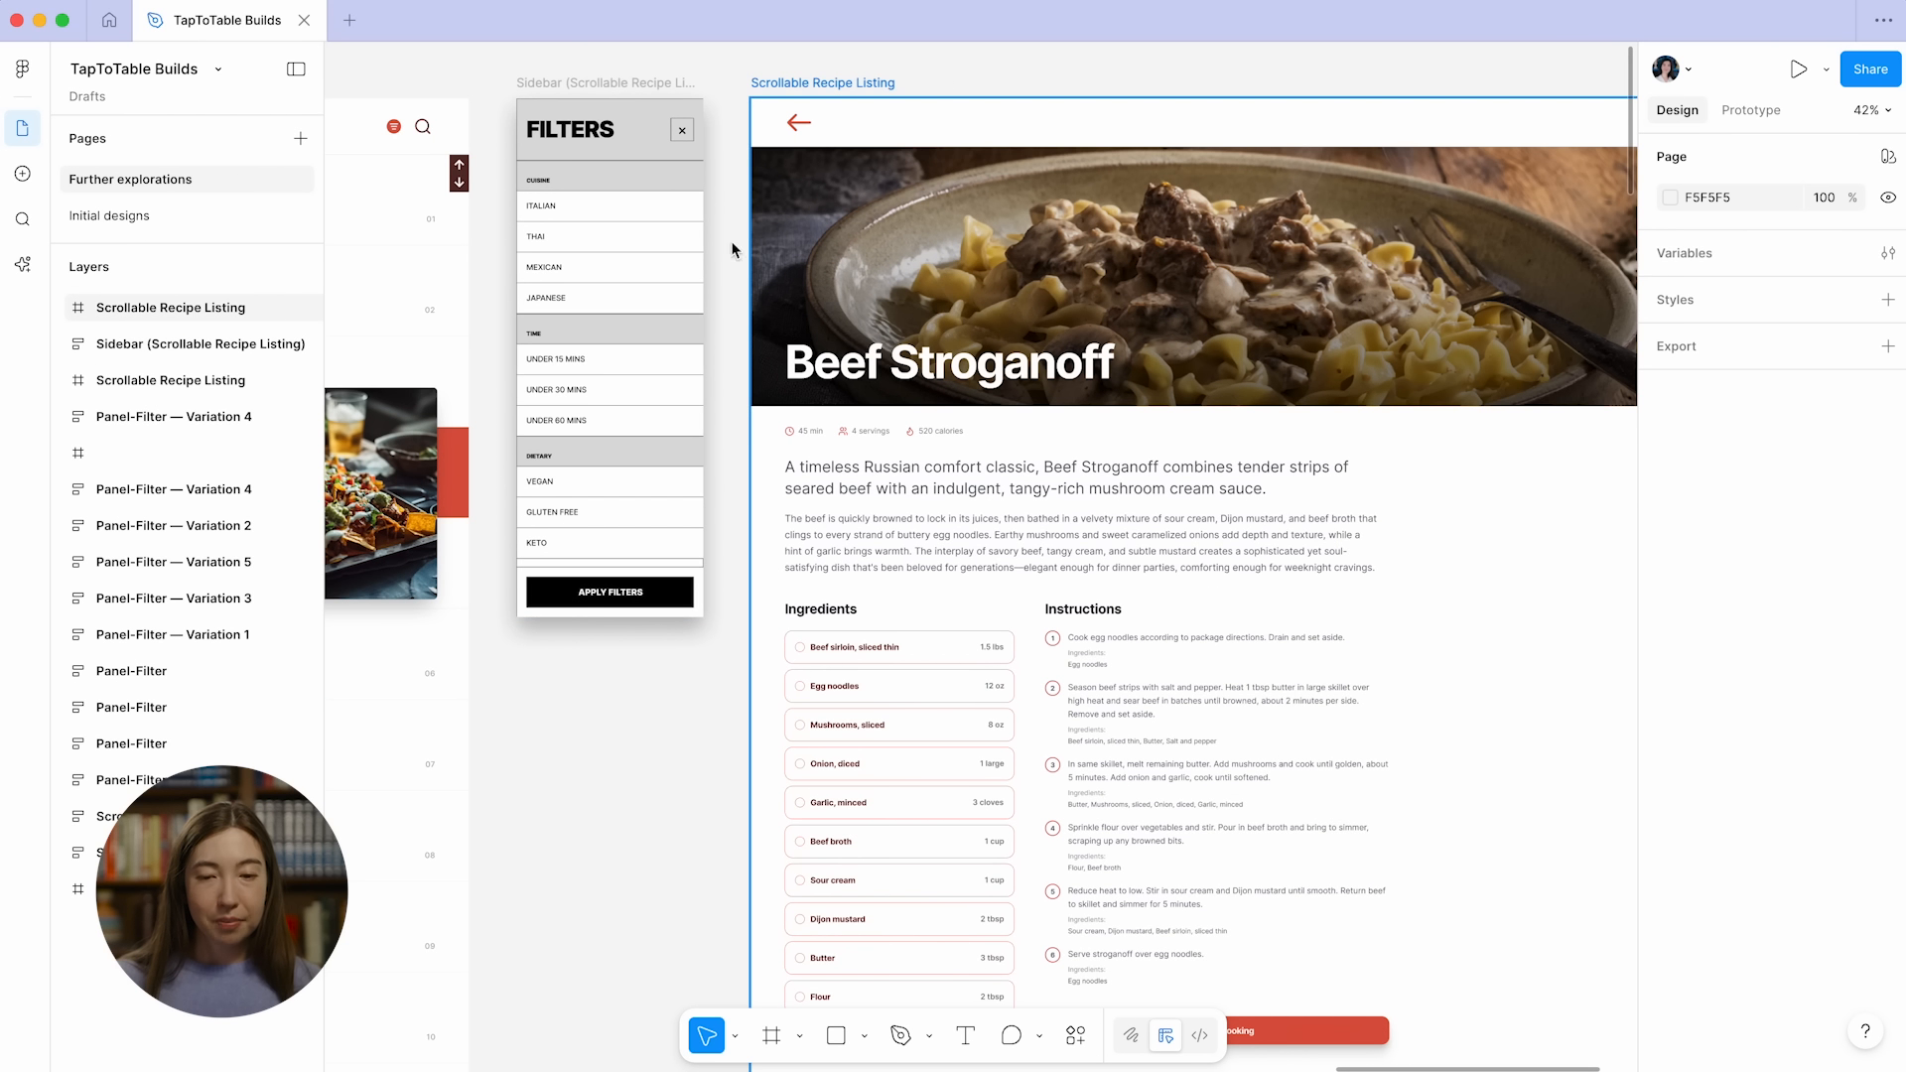
click(811, 250)
scroll(812, 250, right, 2)
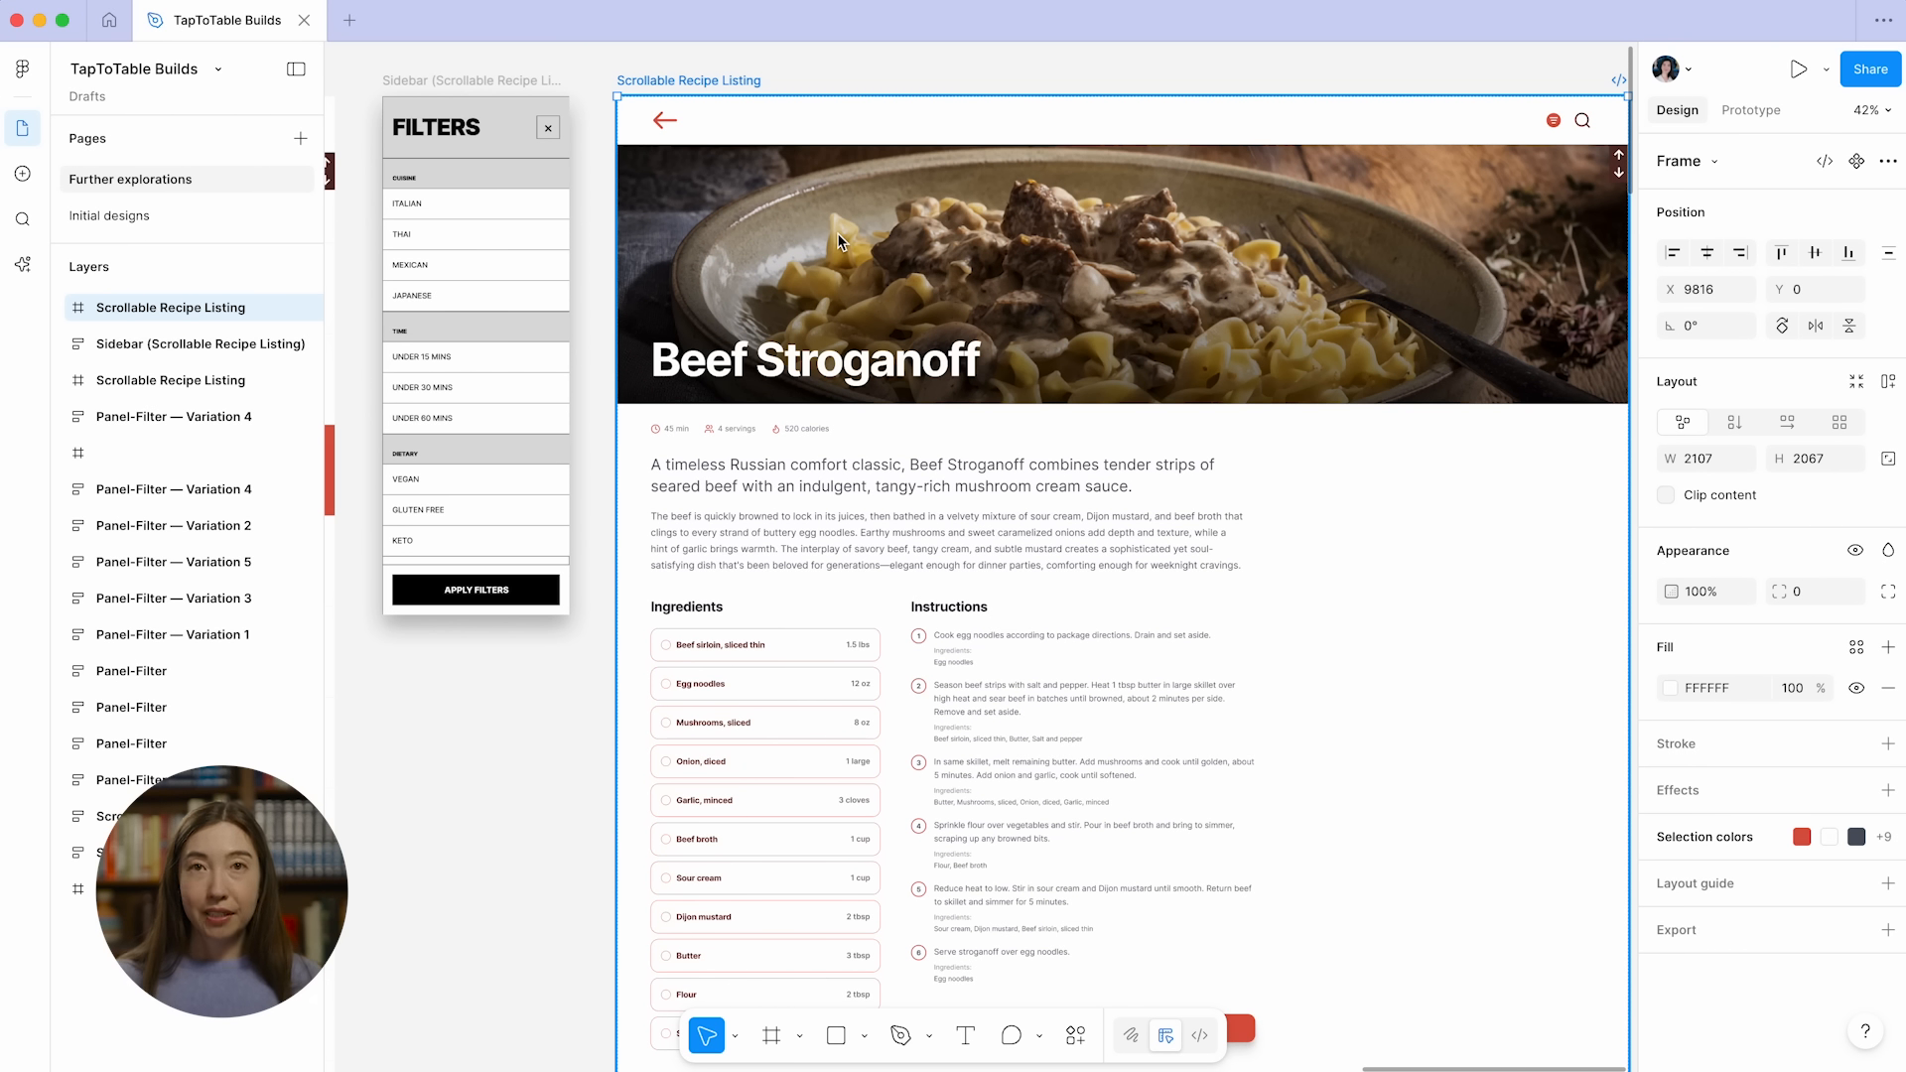
click(60, 308)
click(87, 344)
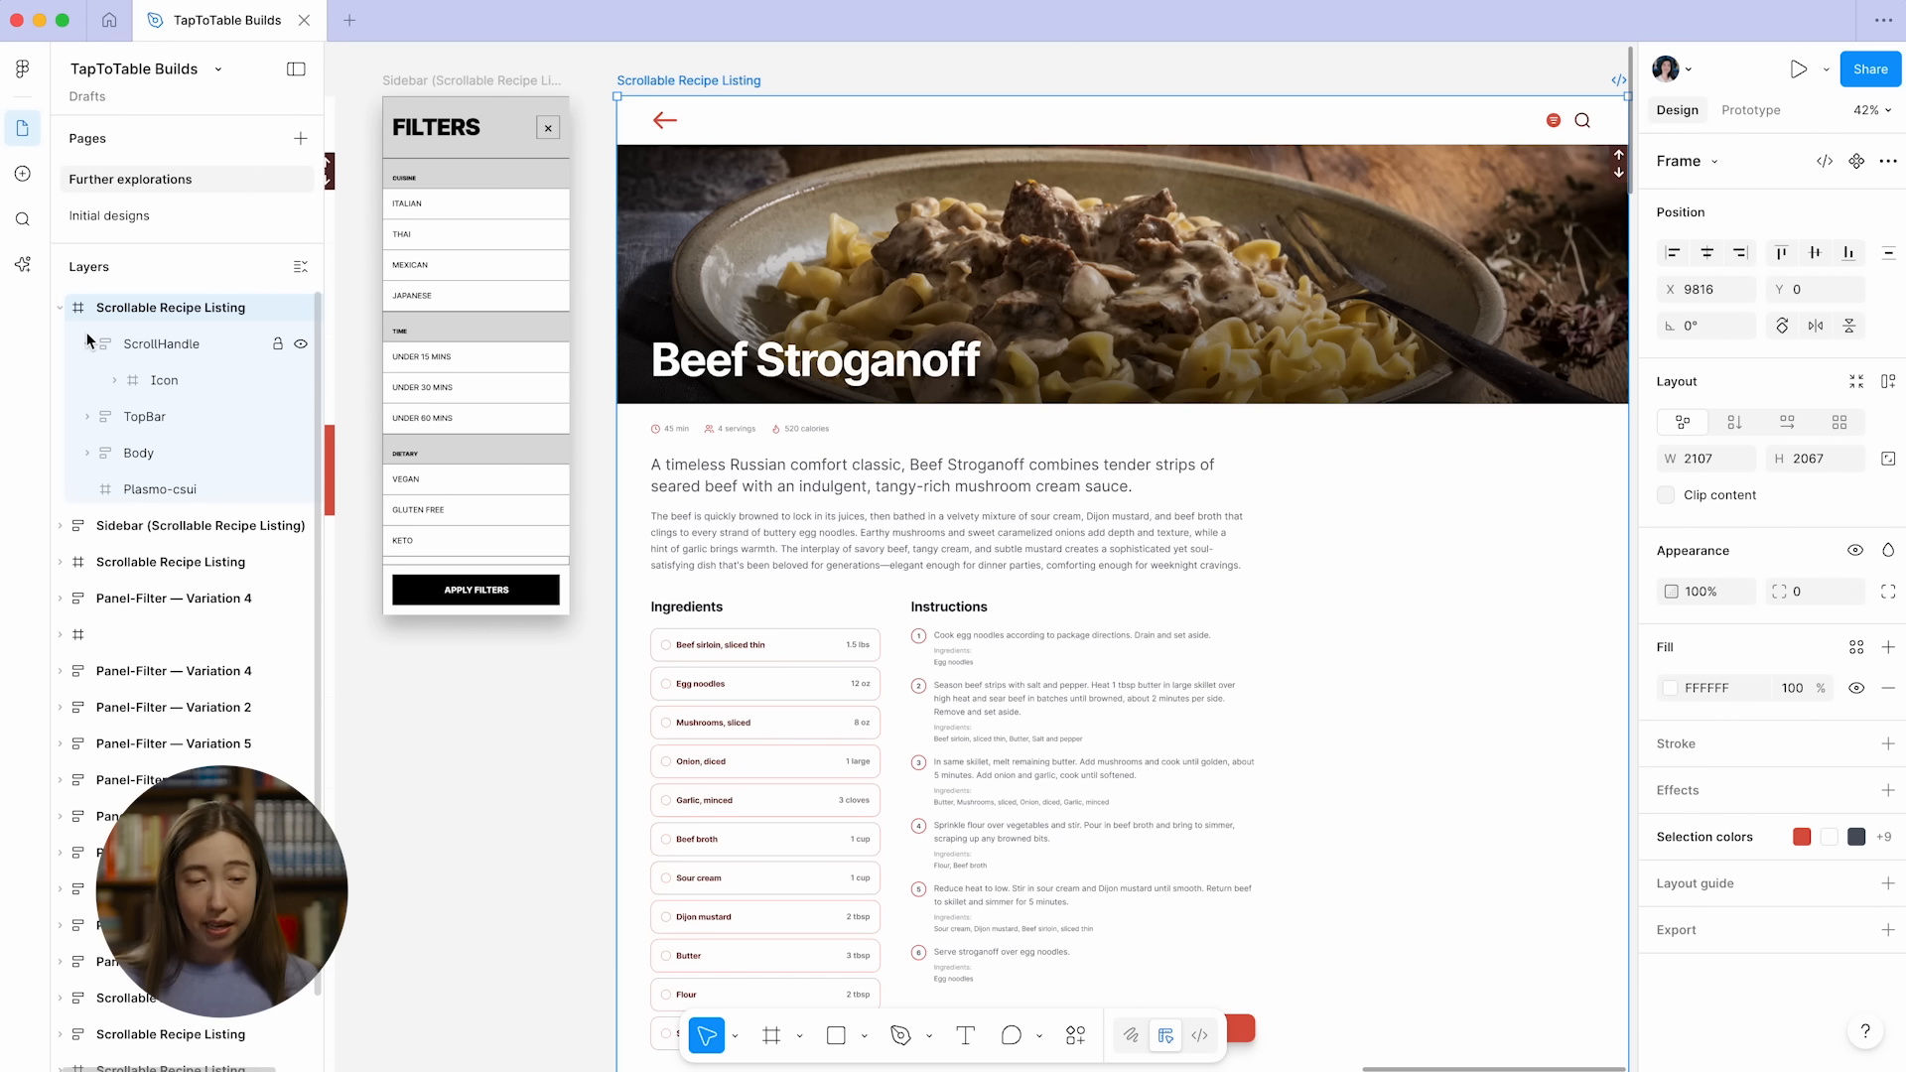
scroll(1011, 400, right, 1)
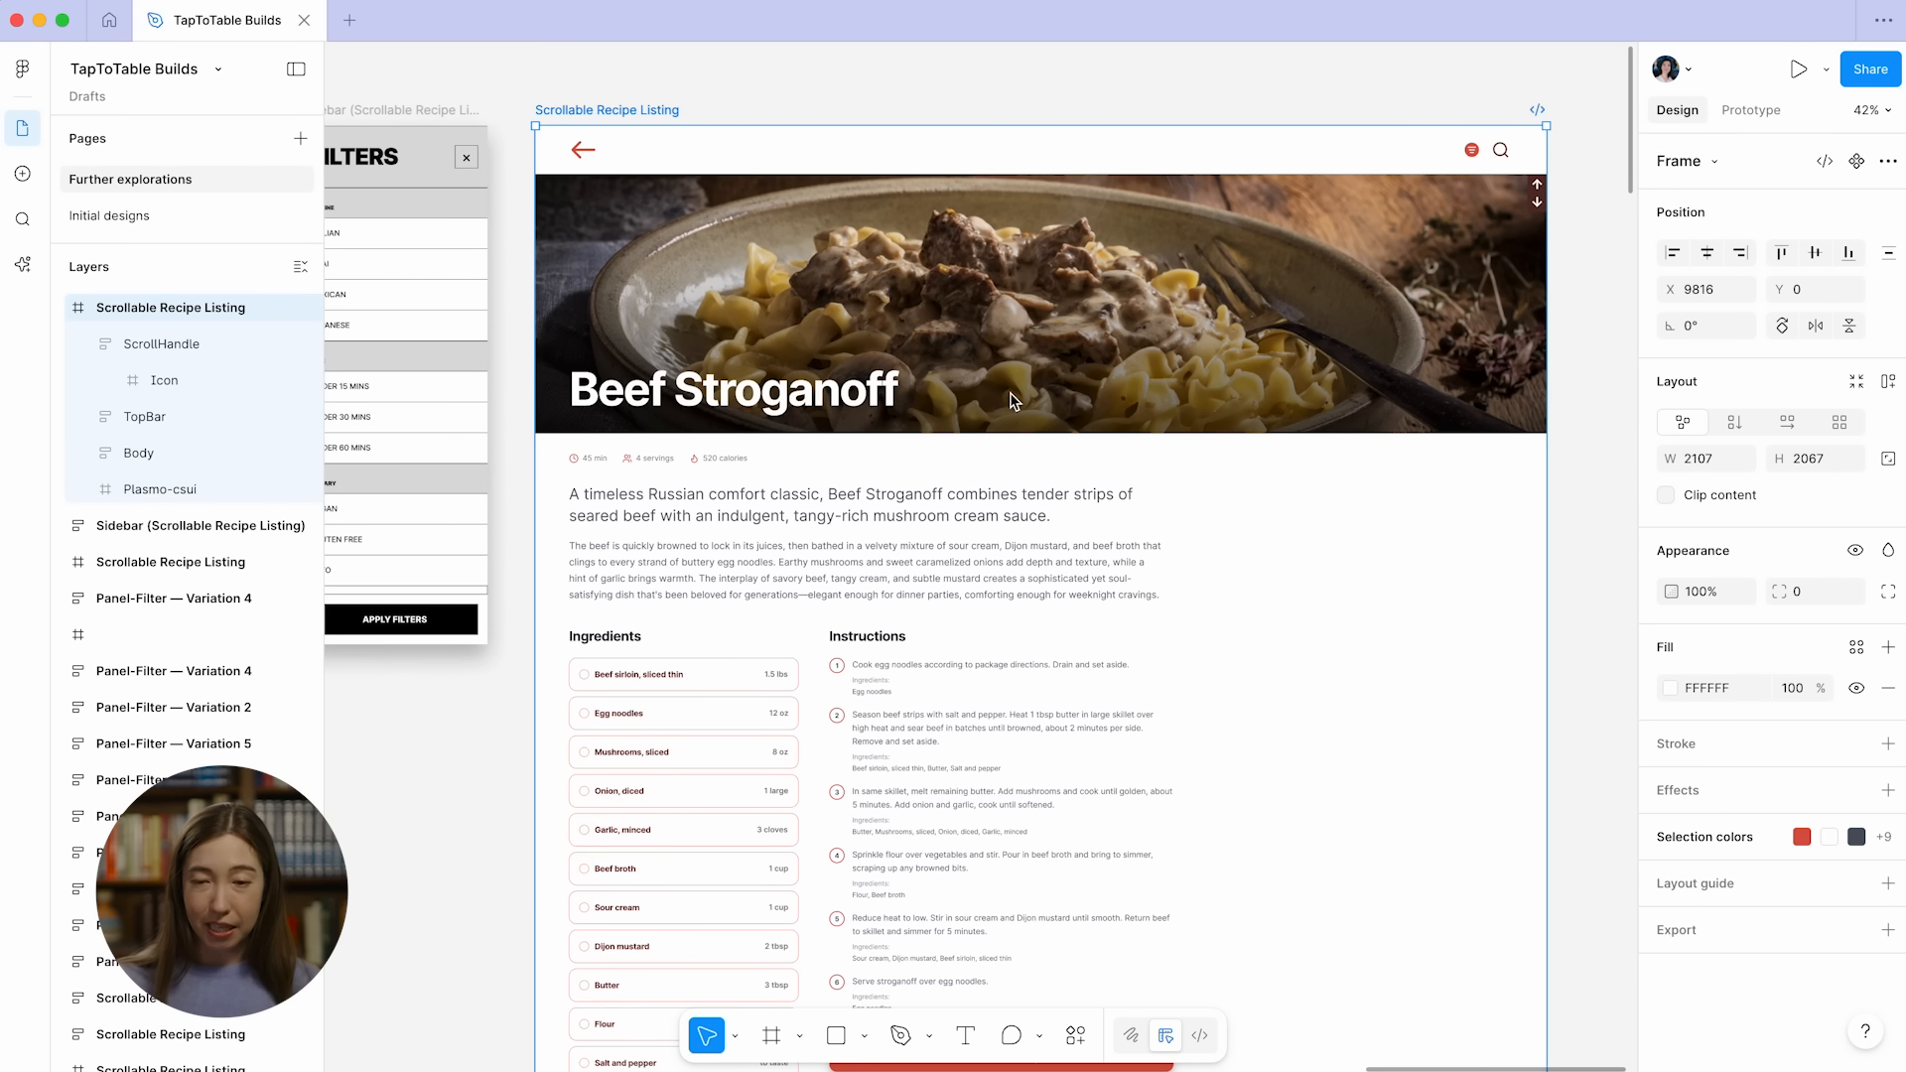
scroll(1011, 400, left, 3)
scroll(1011, 400, left, 5)
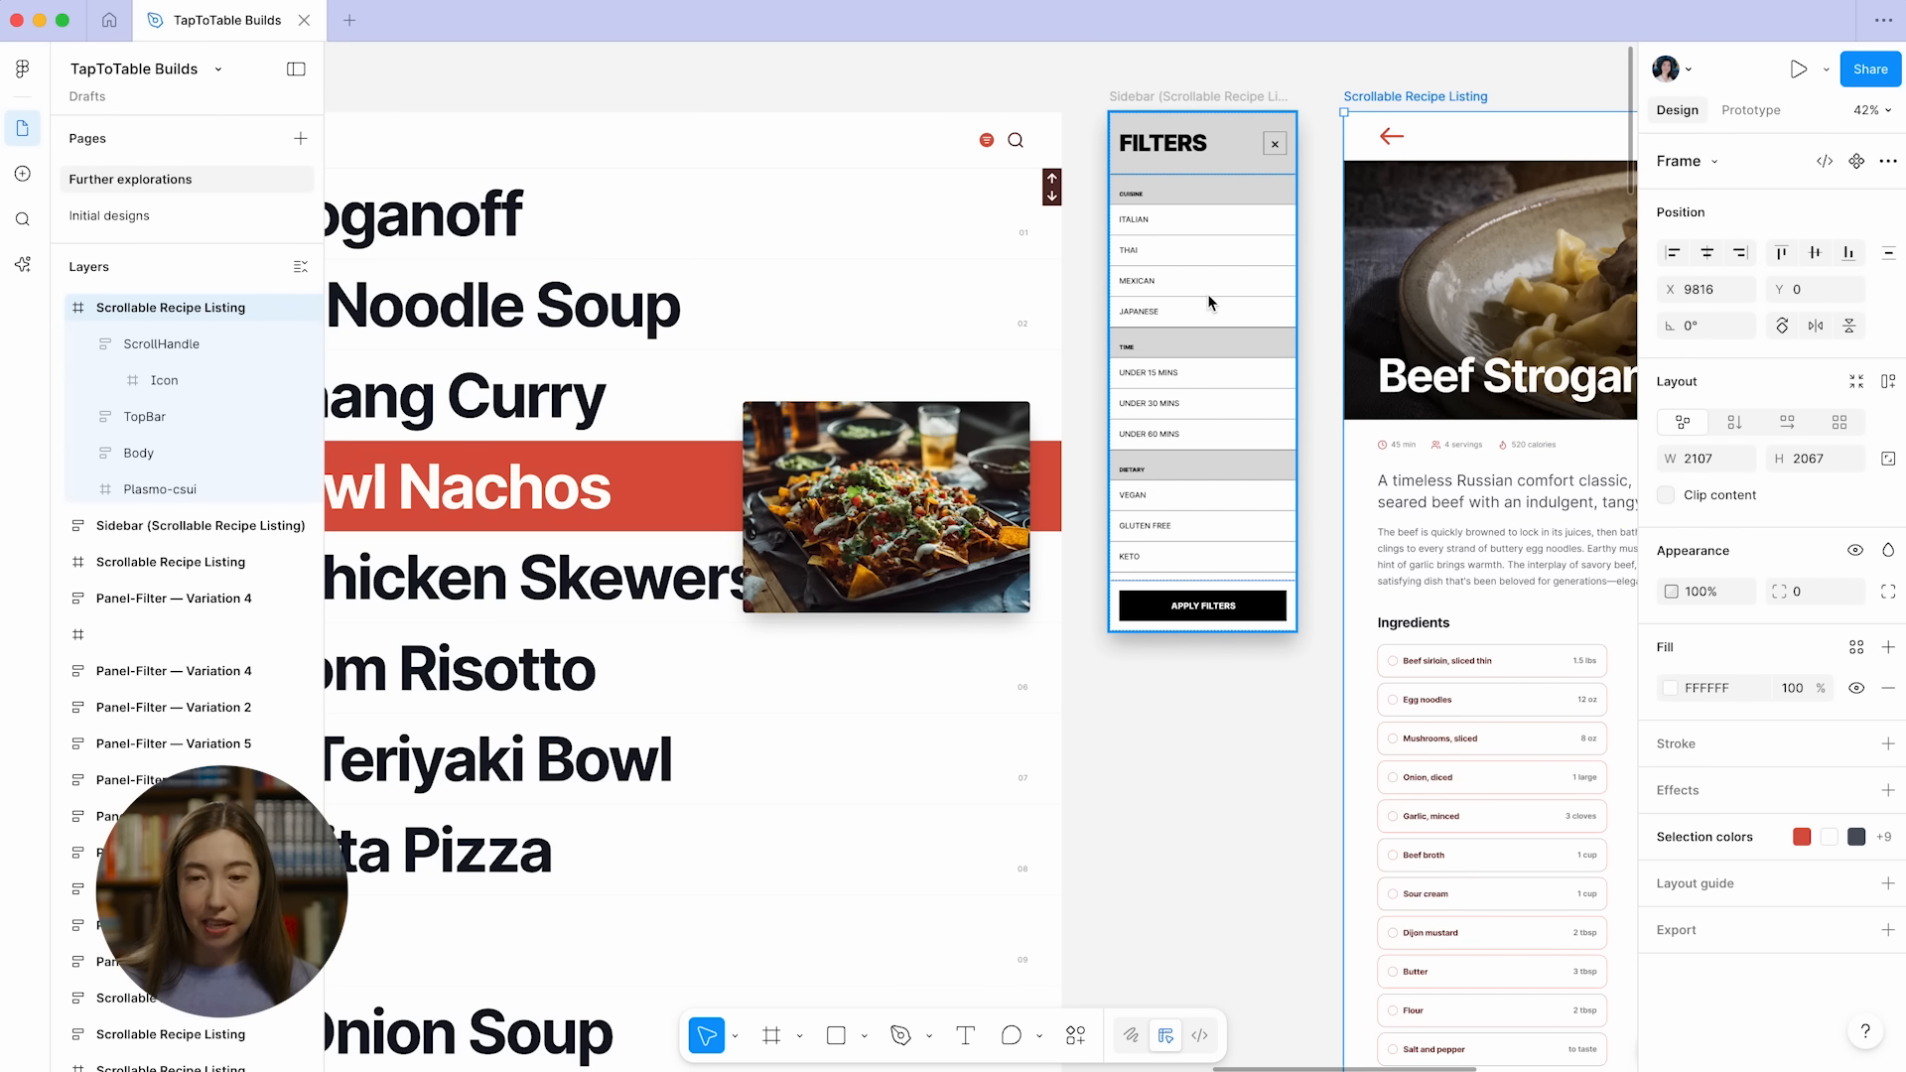
Step: Look over the Panel-Filter design variations on the canvas, inspecting the content of Variation 4
scroll(1209, 303, down, 5)
scroll(1092, 306, left, 1)
scroll(970, 303, up, 2)
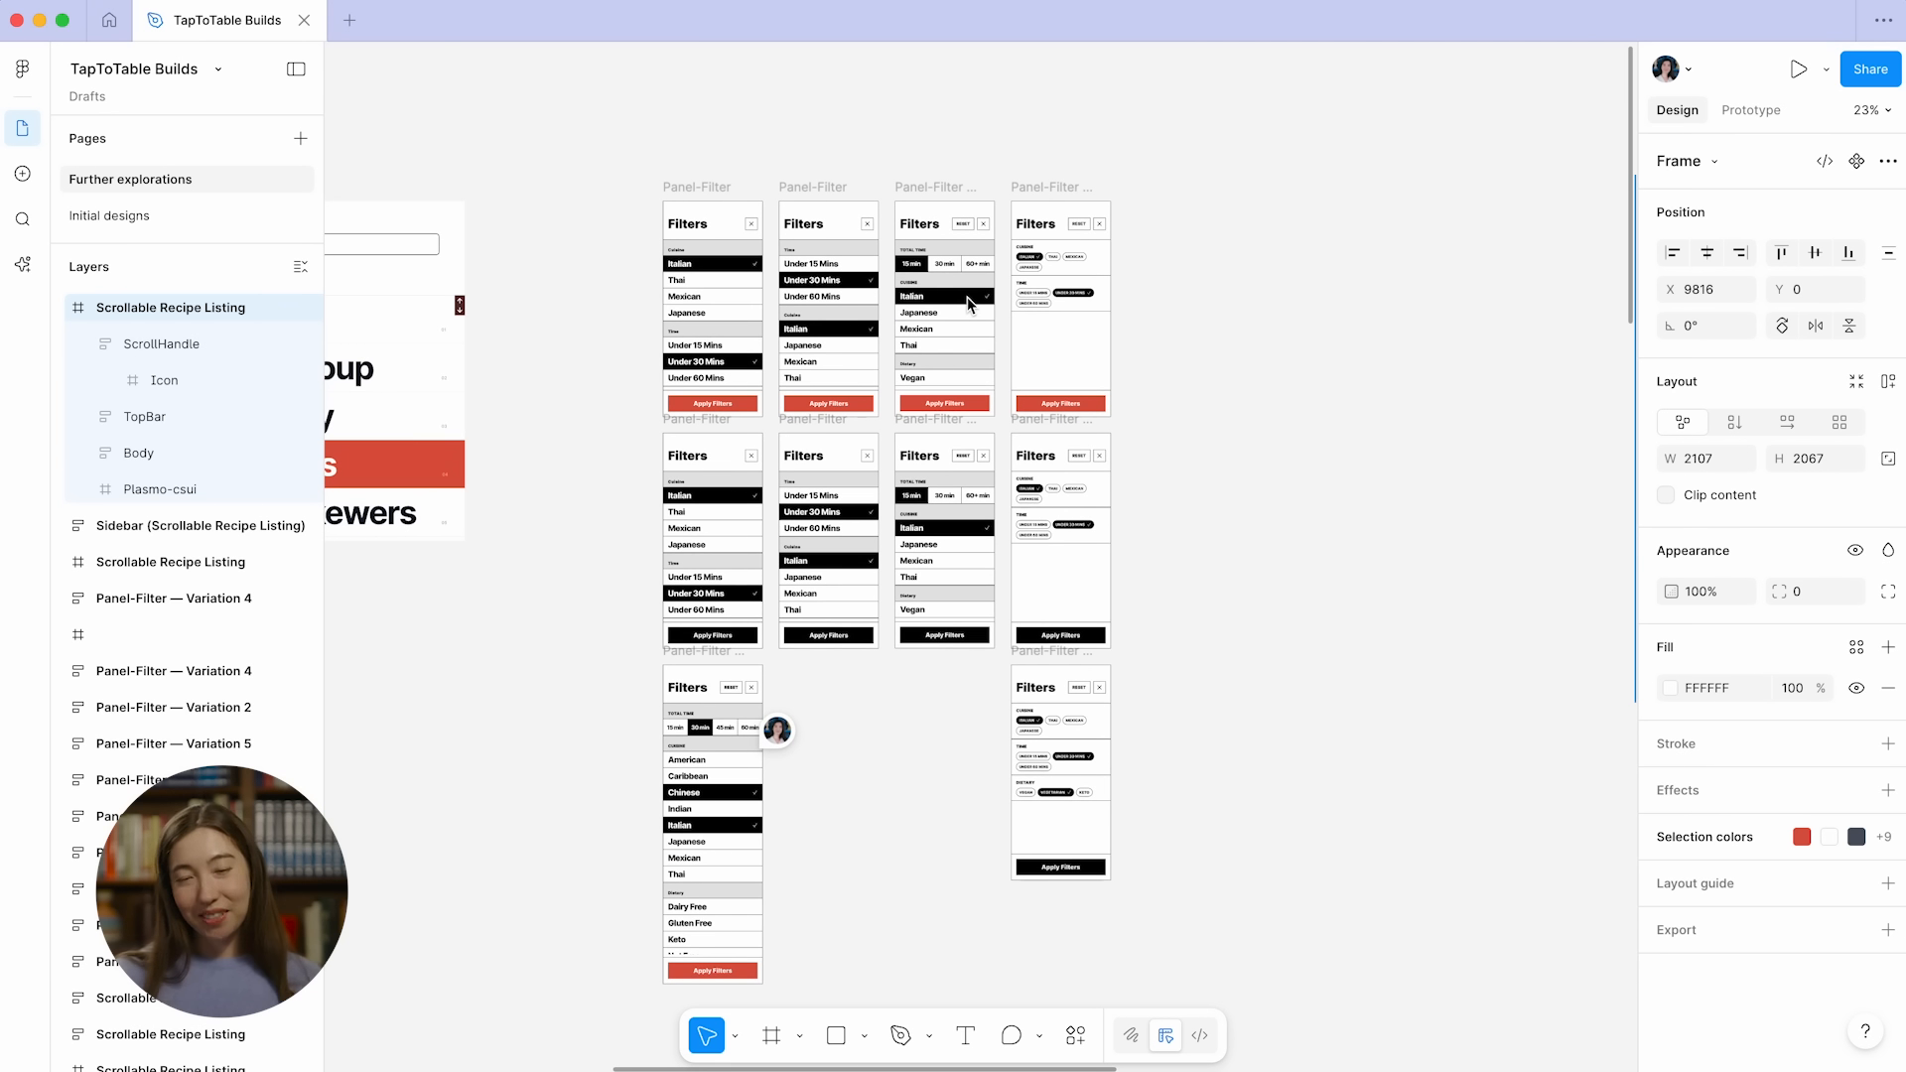
scroll(864, 275, up, 2)
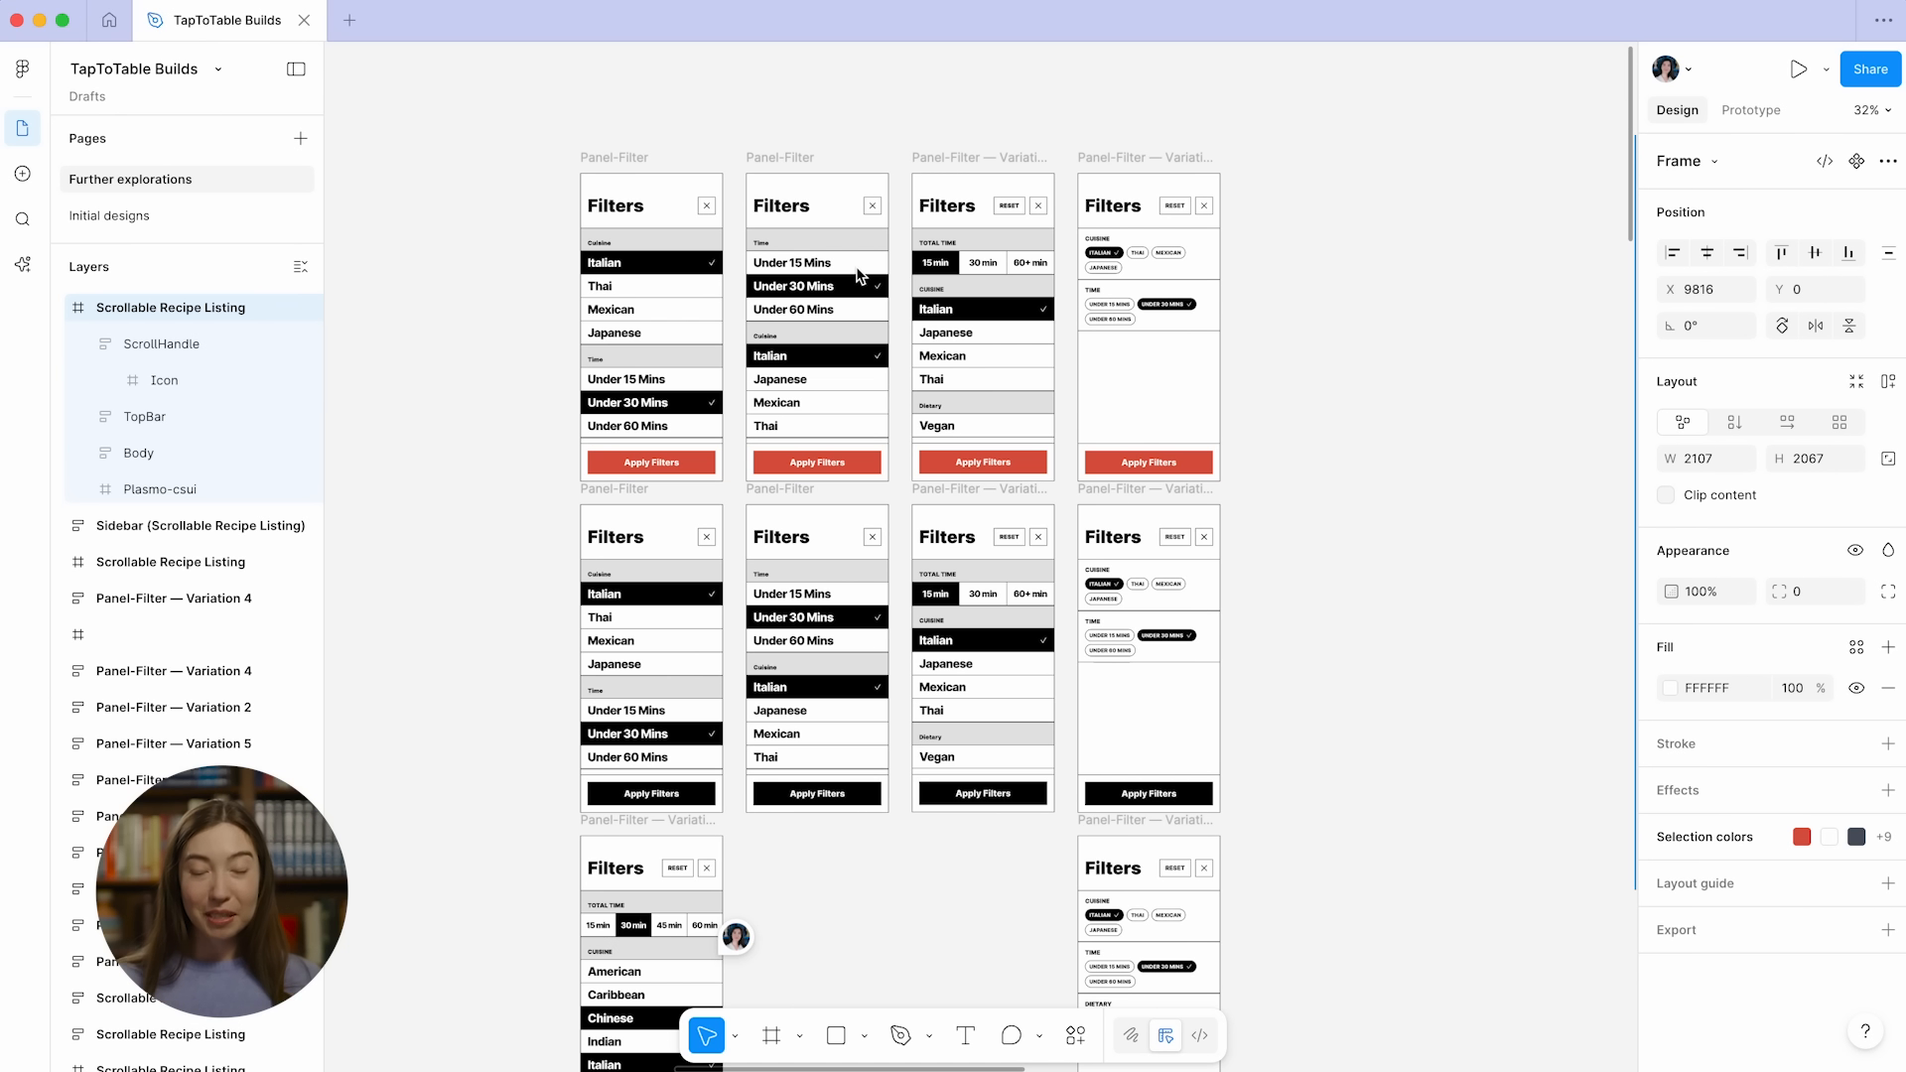
scroll(860, 278, down, 5)
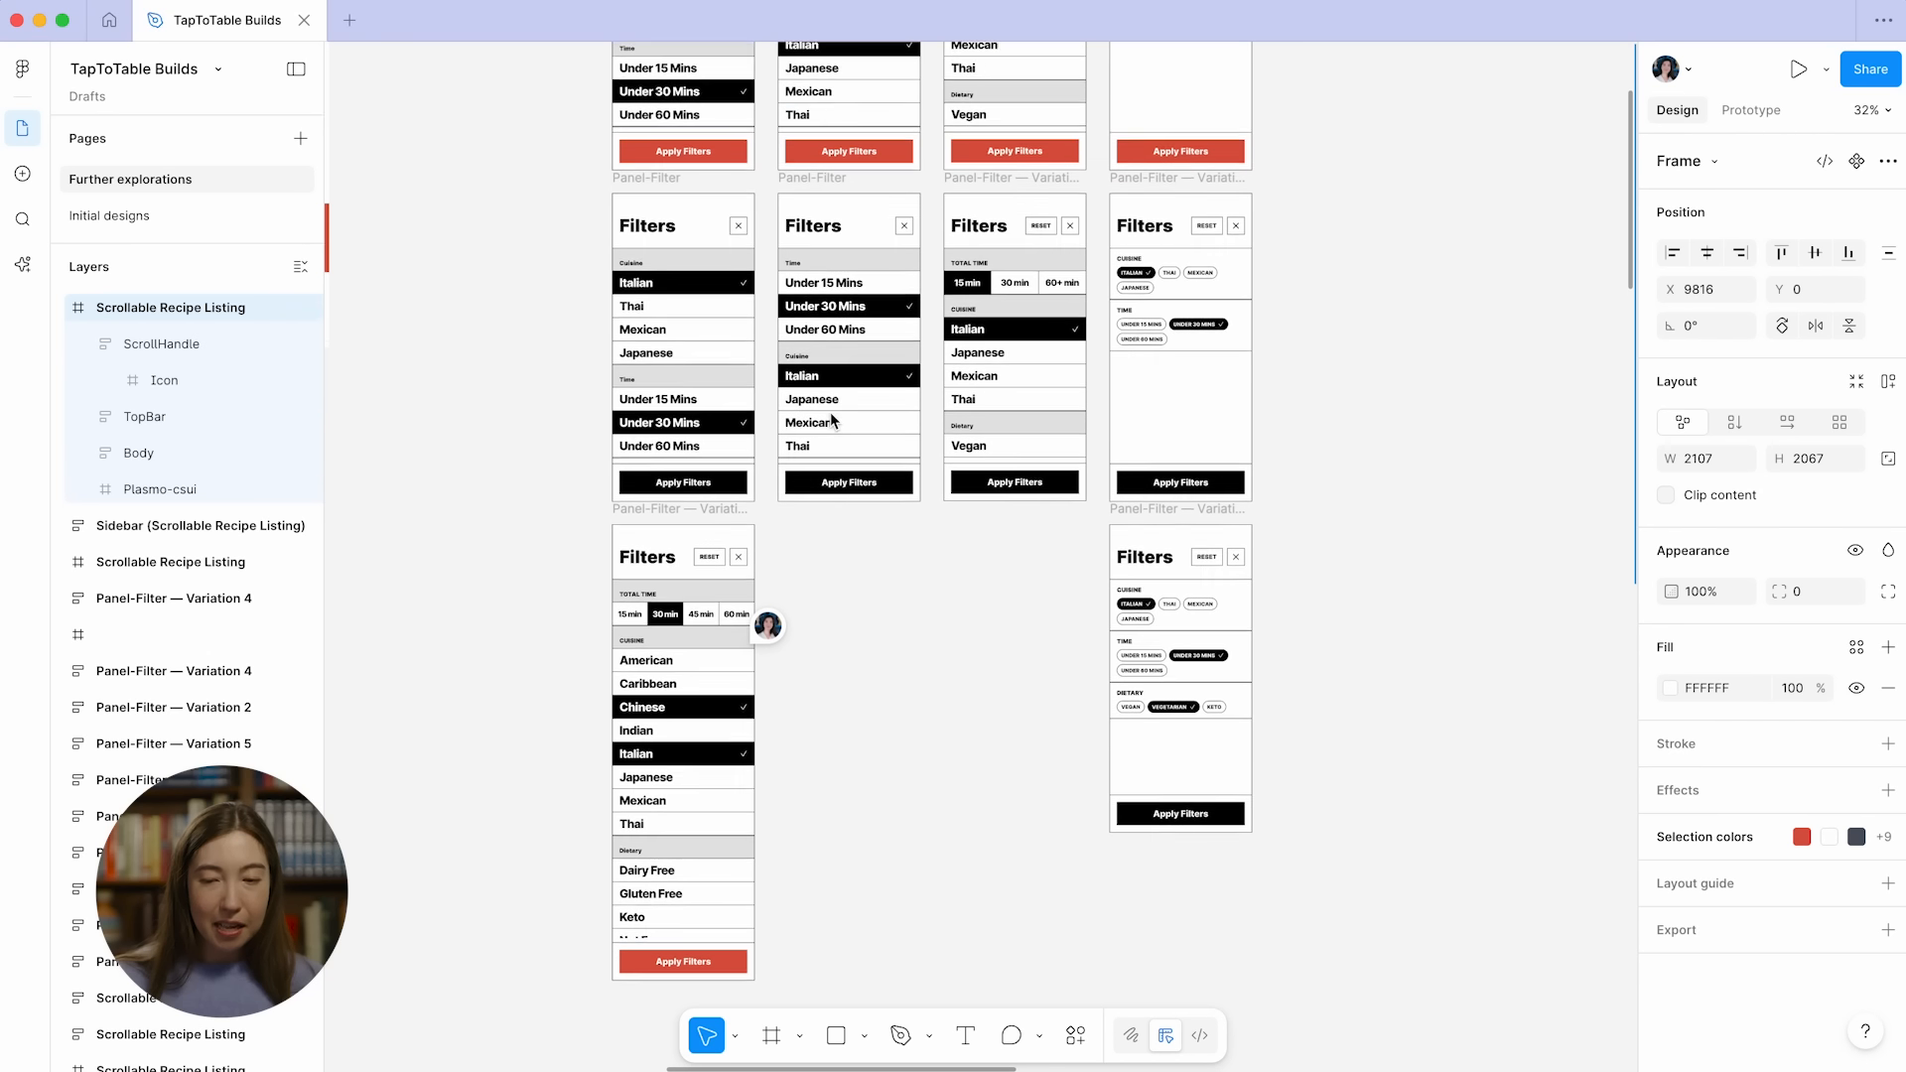
scroll(674, 541, up, 3)
scroll(651, 507, down, 2)
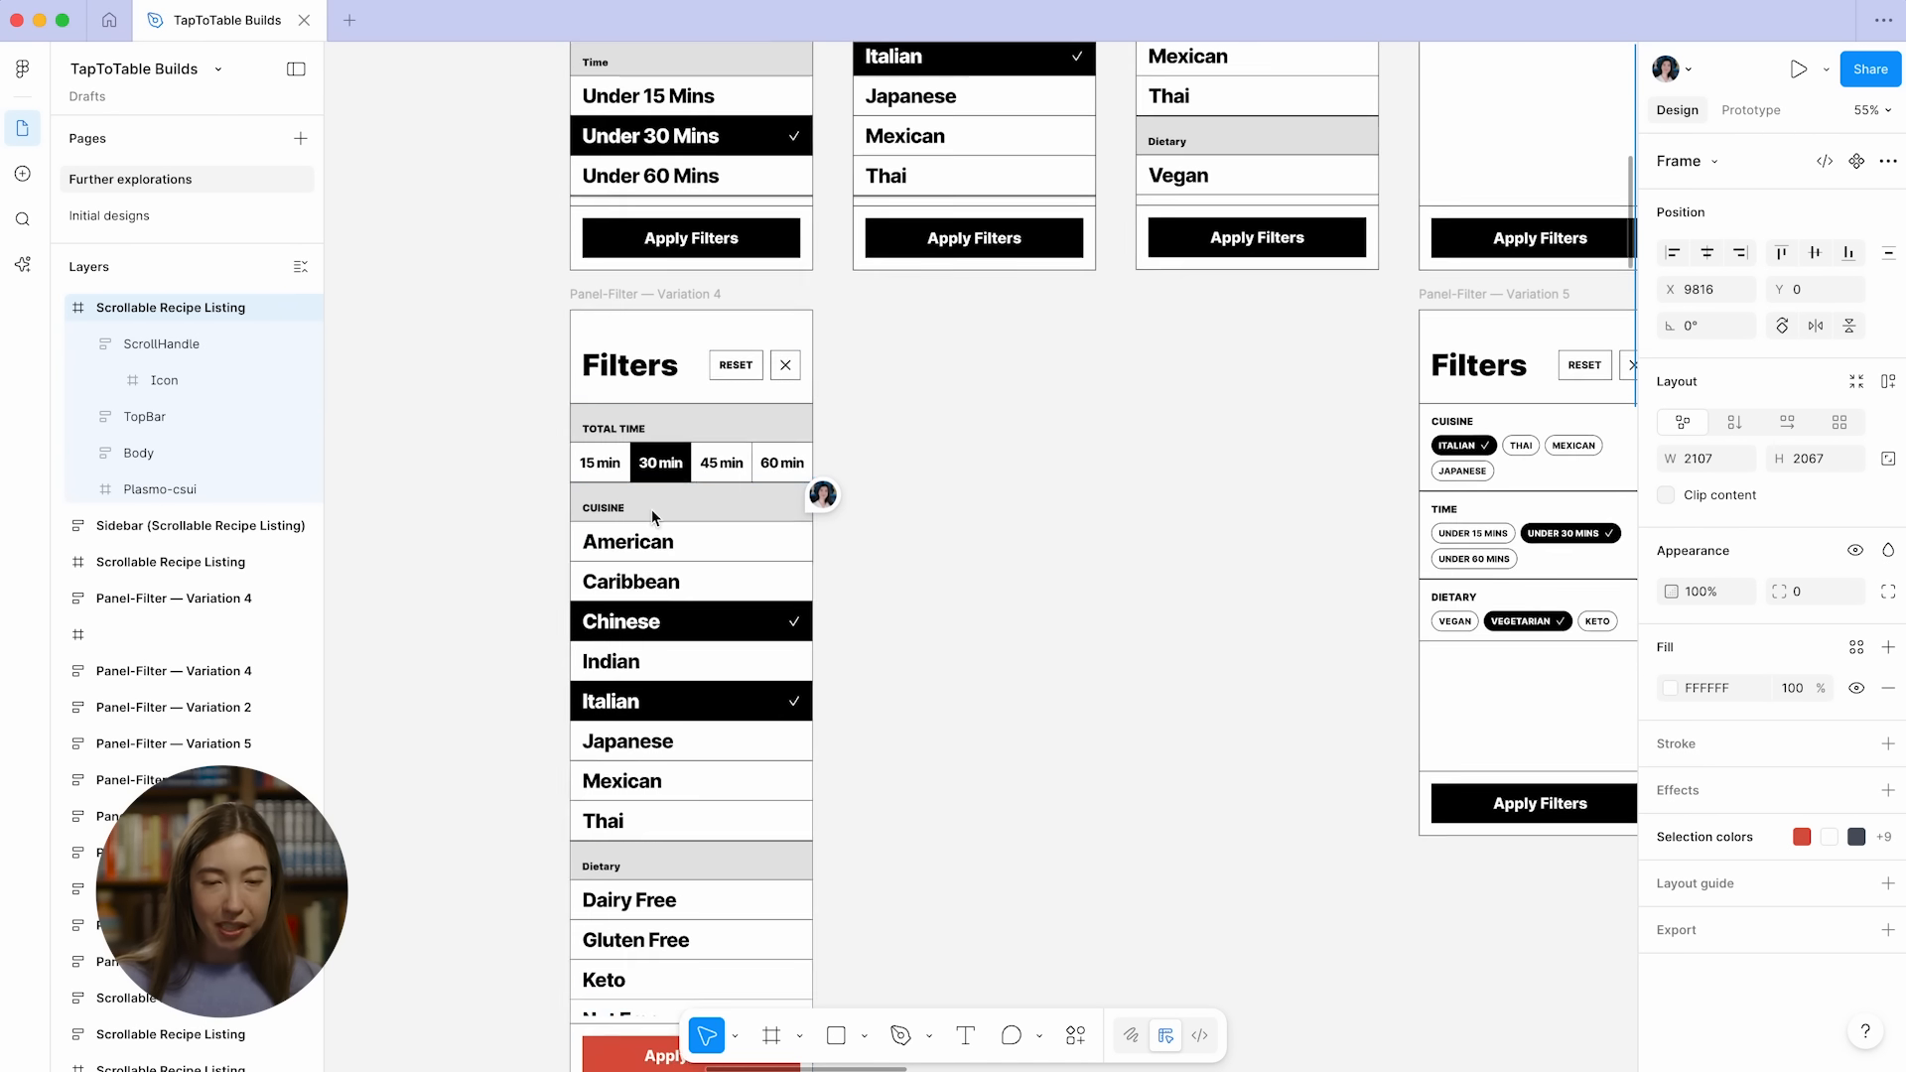
scroll(644, 510, down, 1)
click(644, 510)
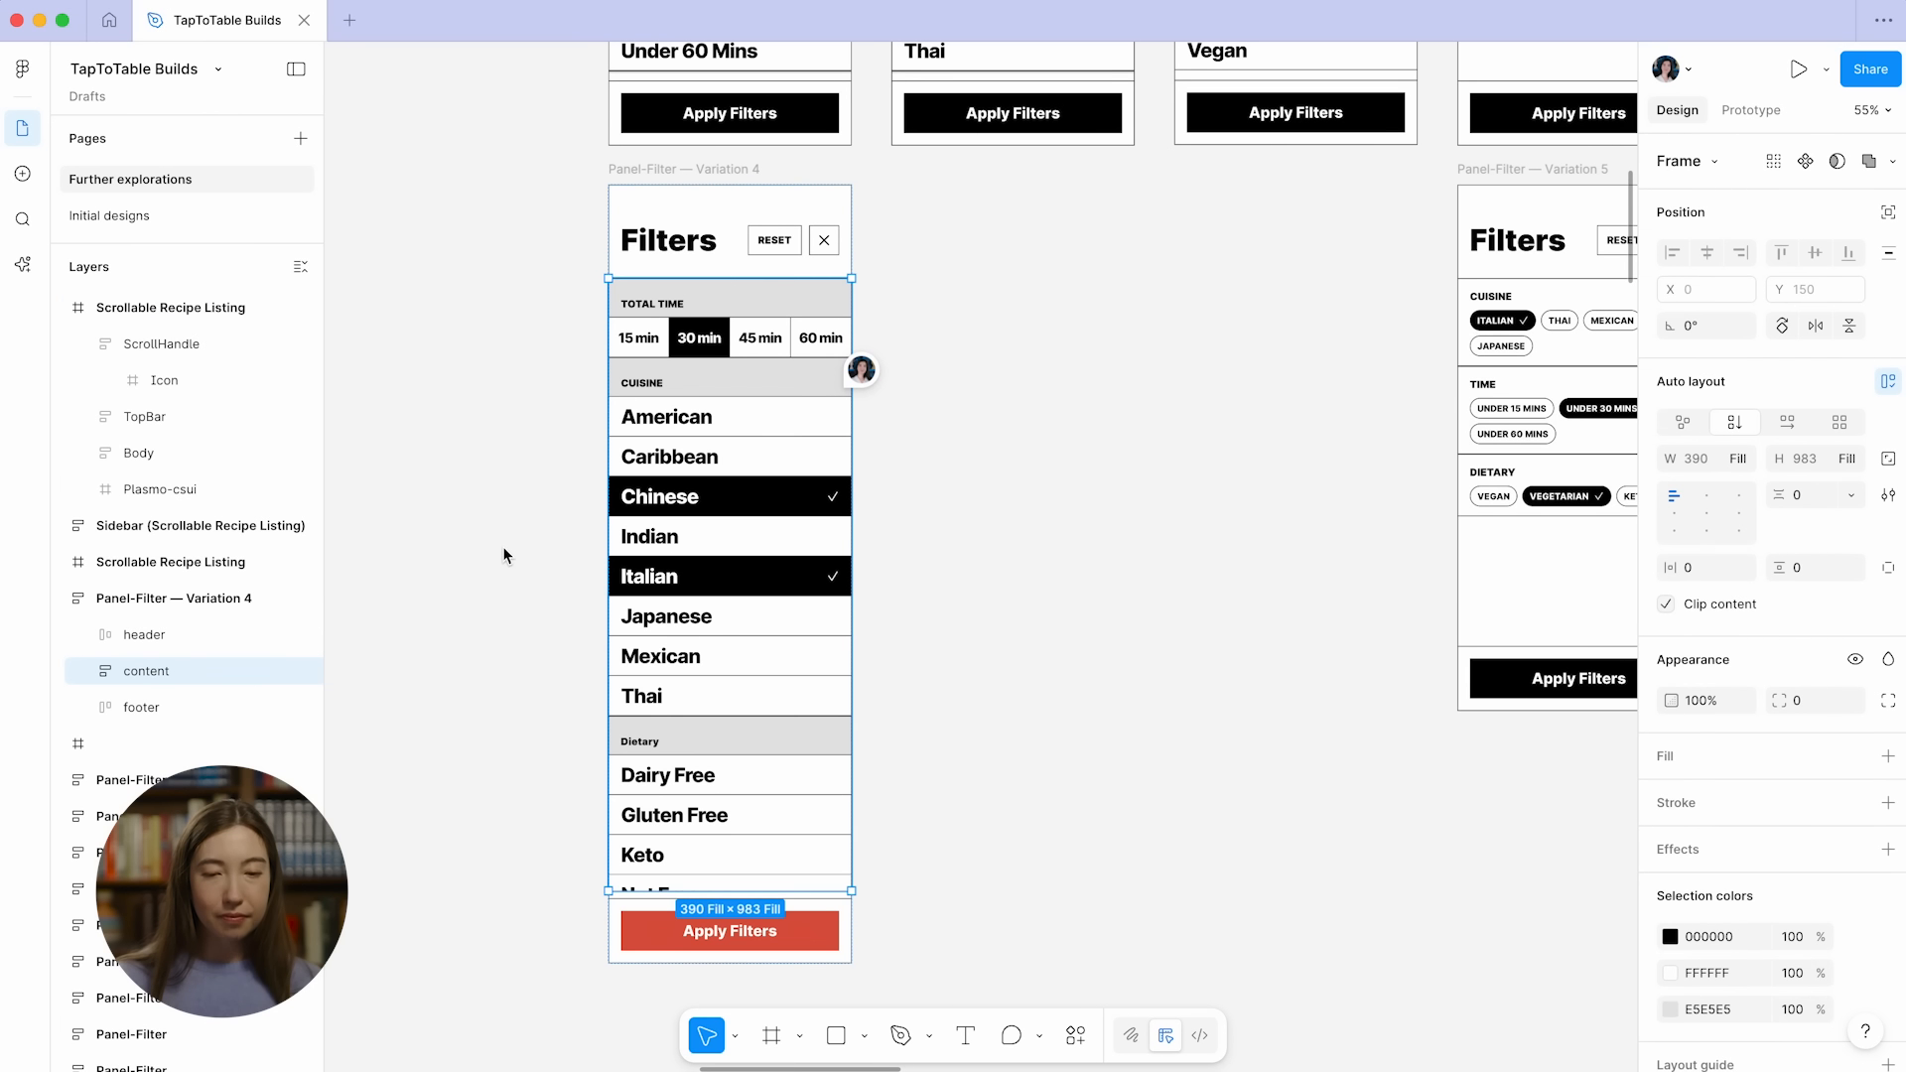
click(503, 548)
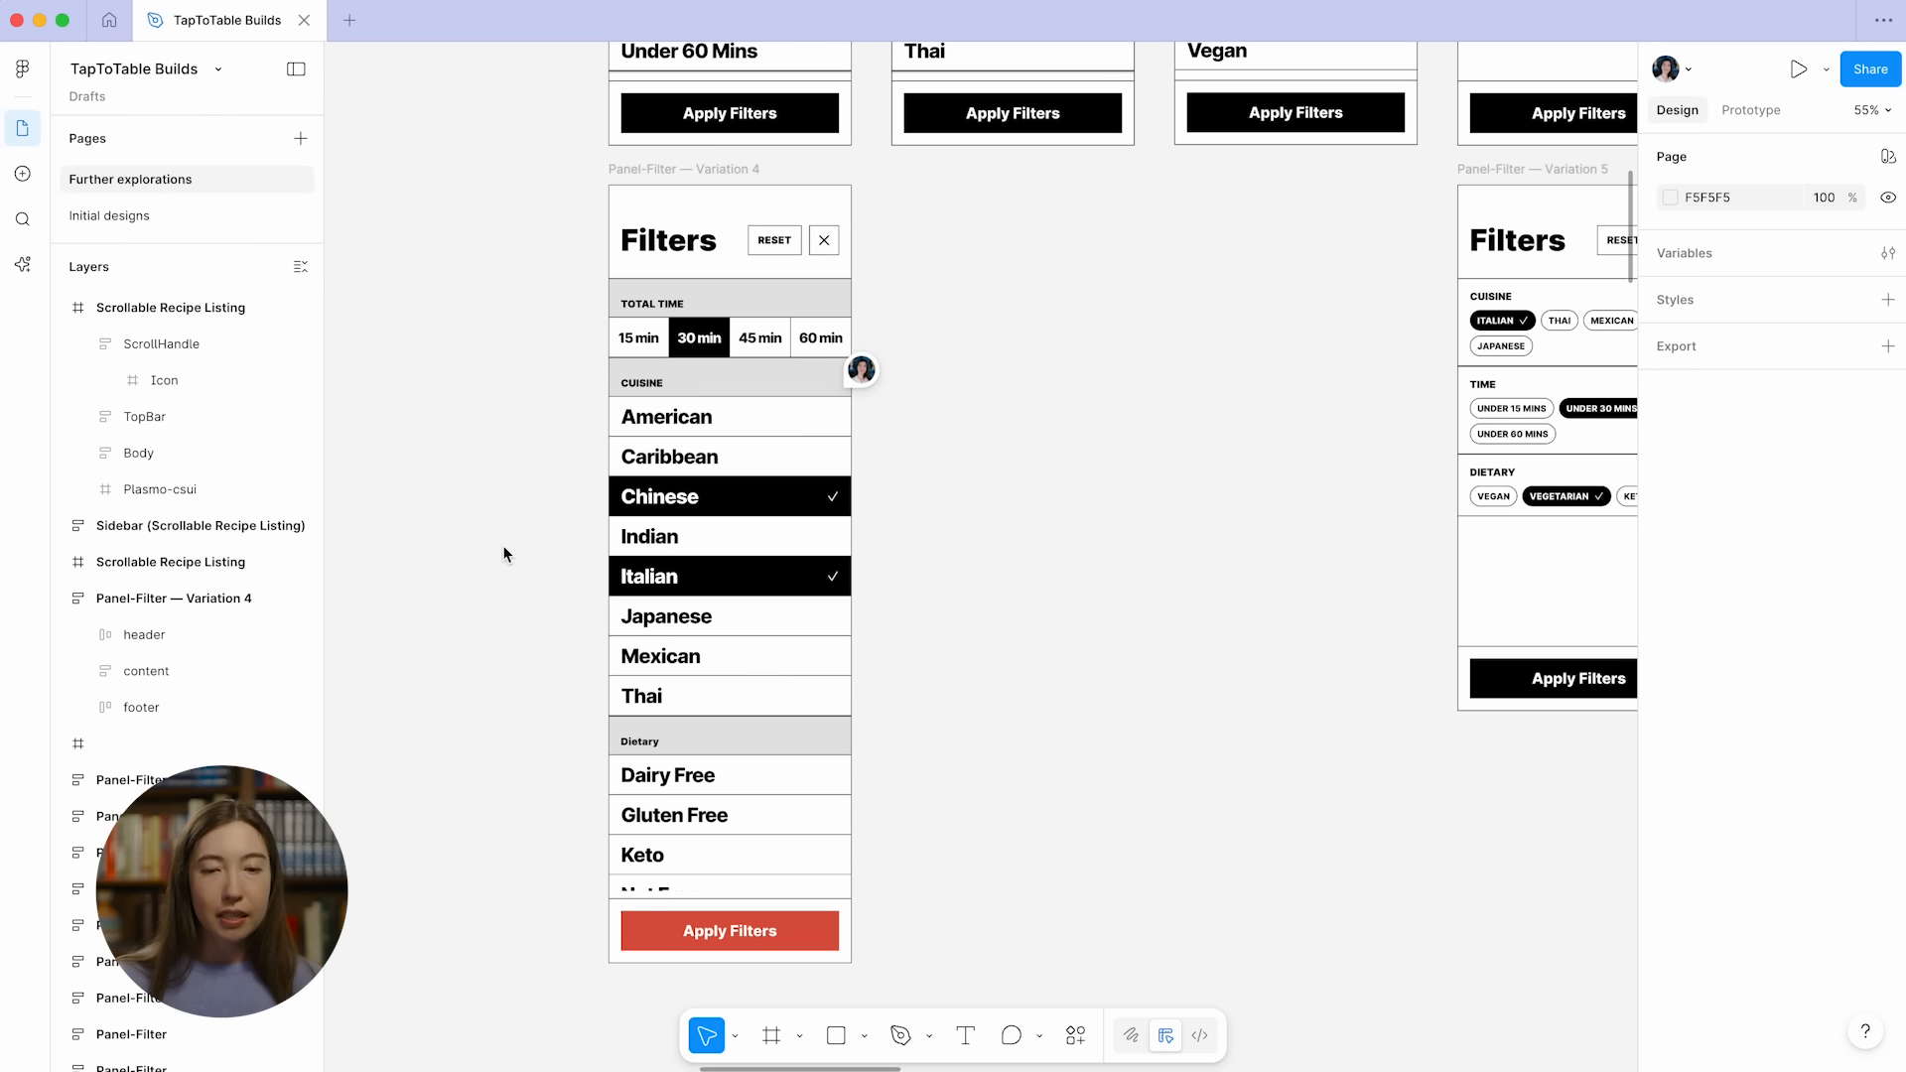
Step: Copy the link to the "Panel-Filter — Variation 4" frame with the 15, 30, 45 and 60 min options
click(679, 171)
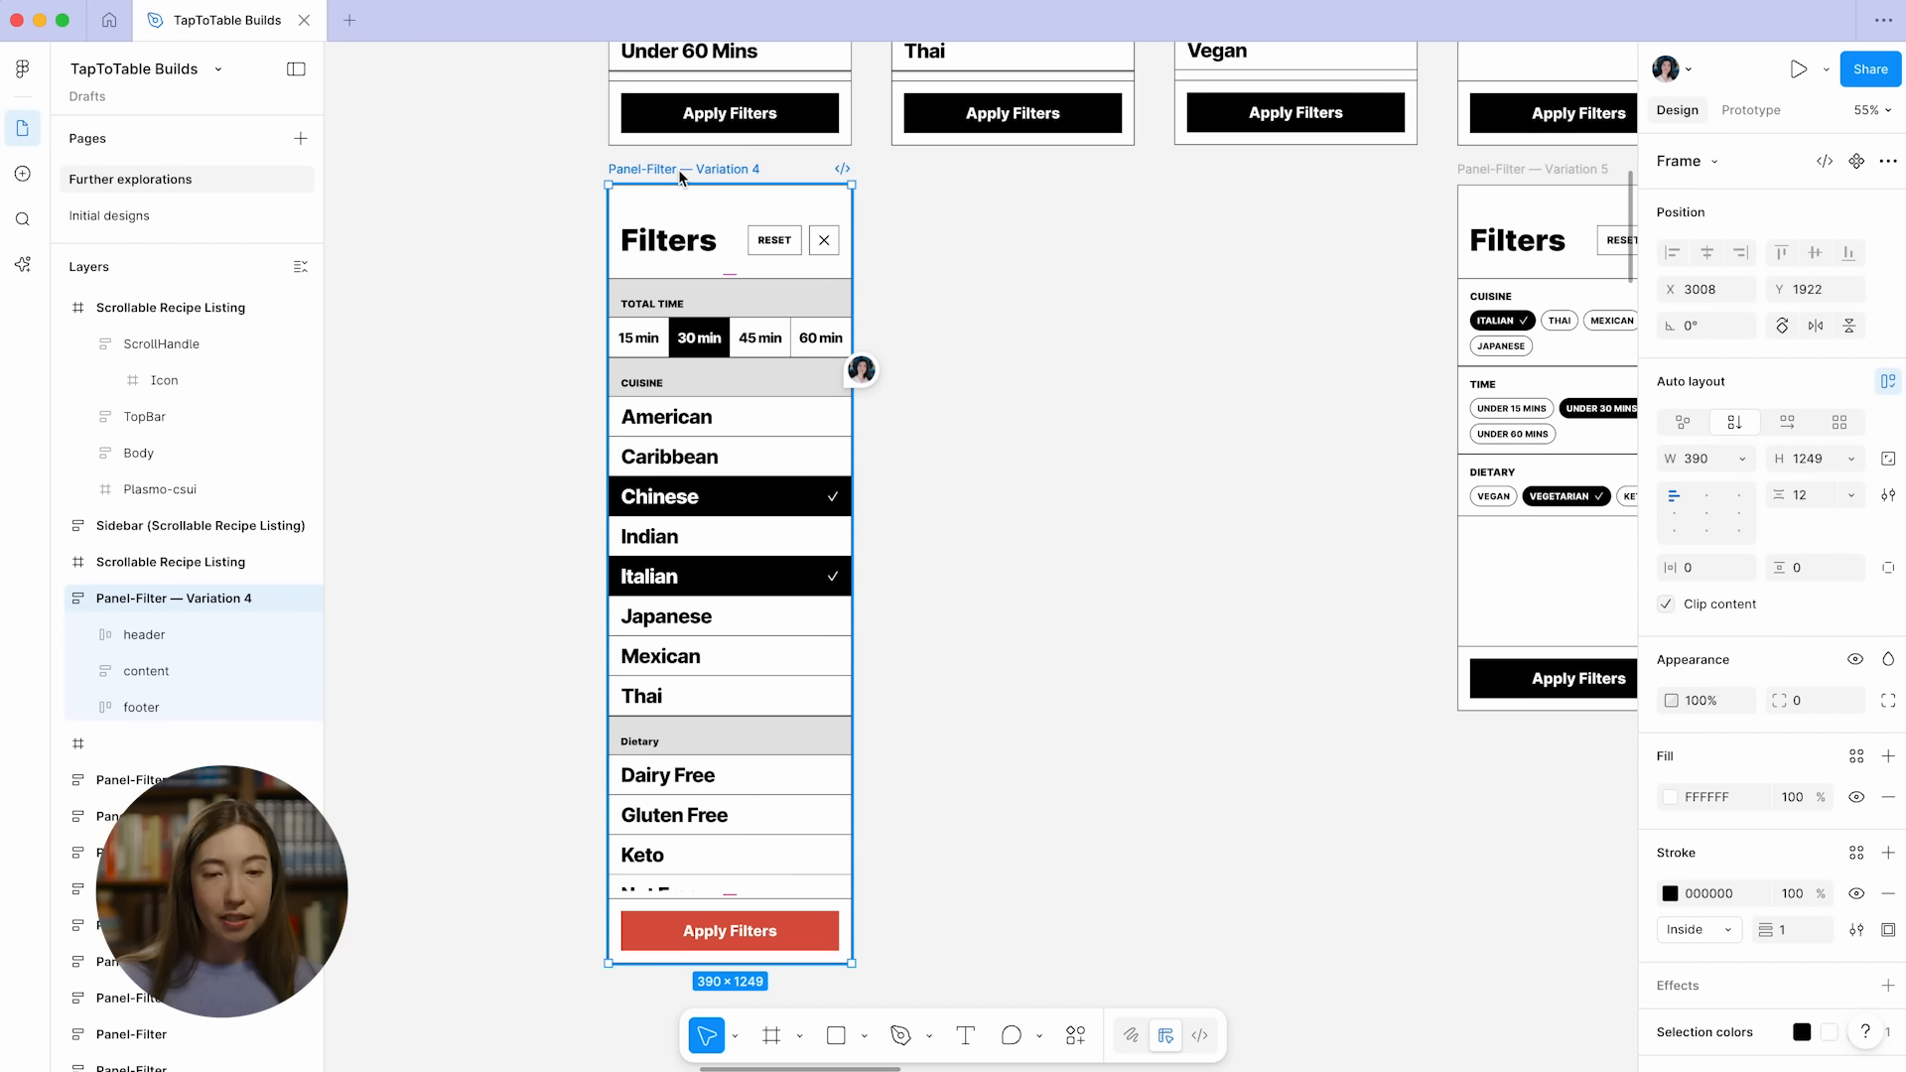
right_click(681, 177)
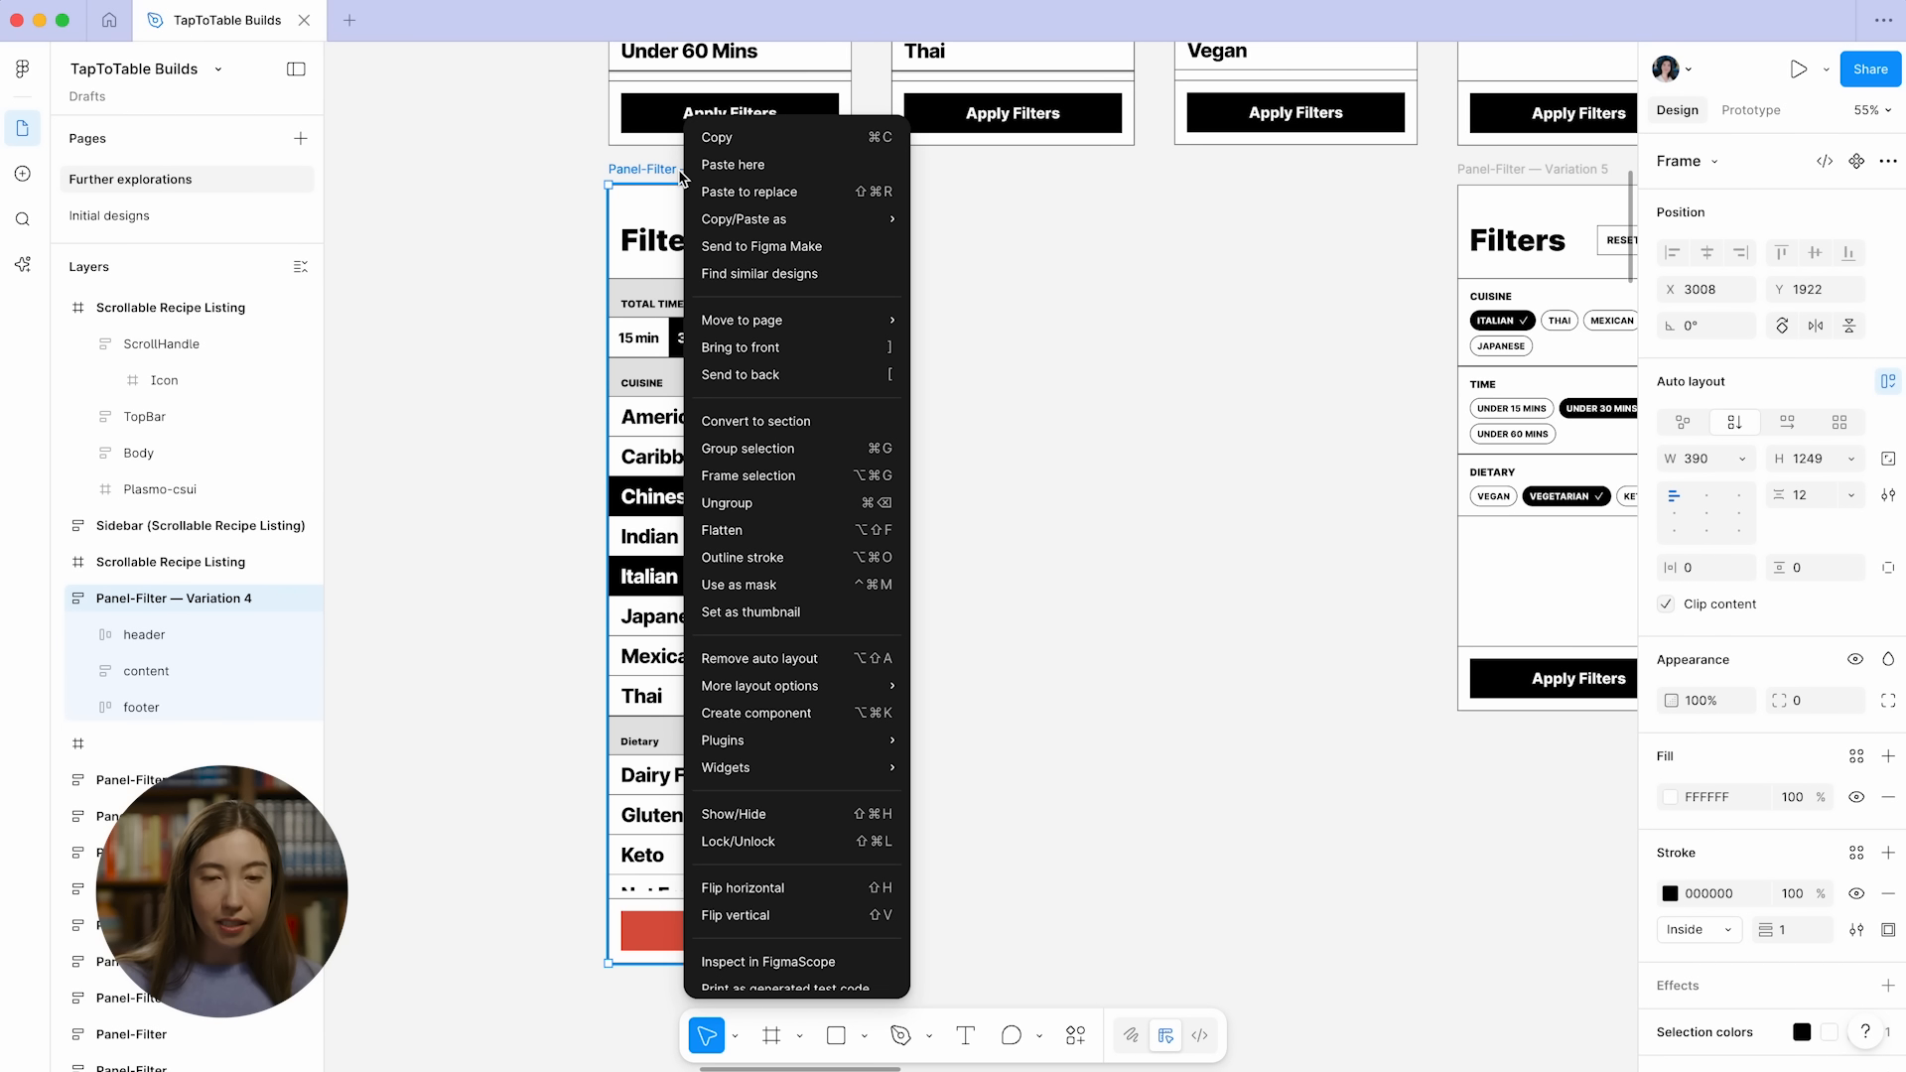
mouse_move(777, 220)
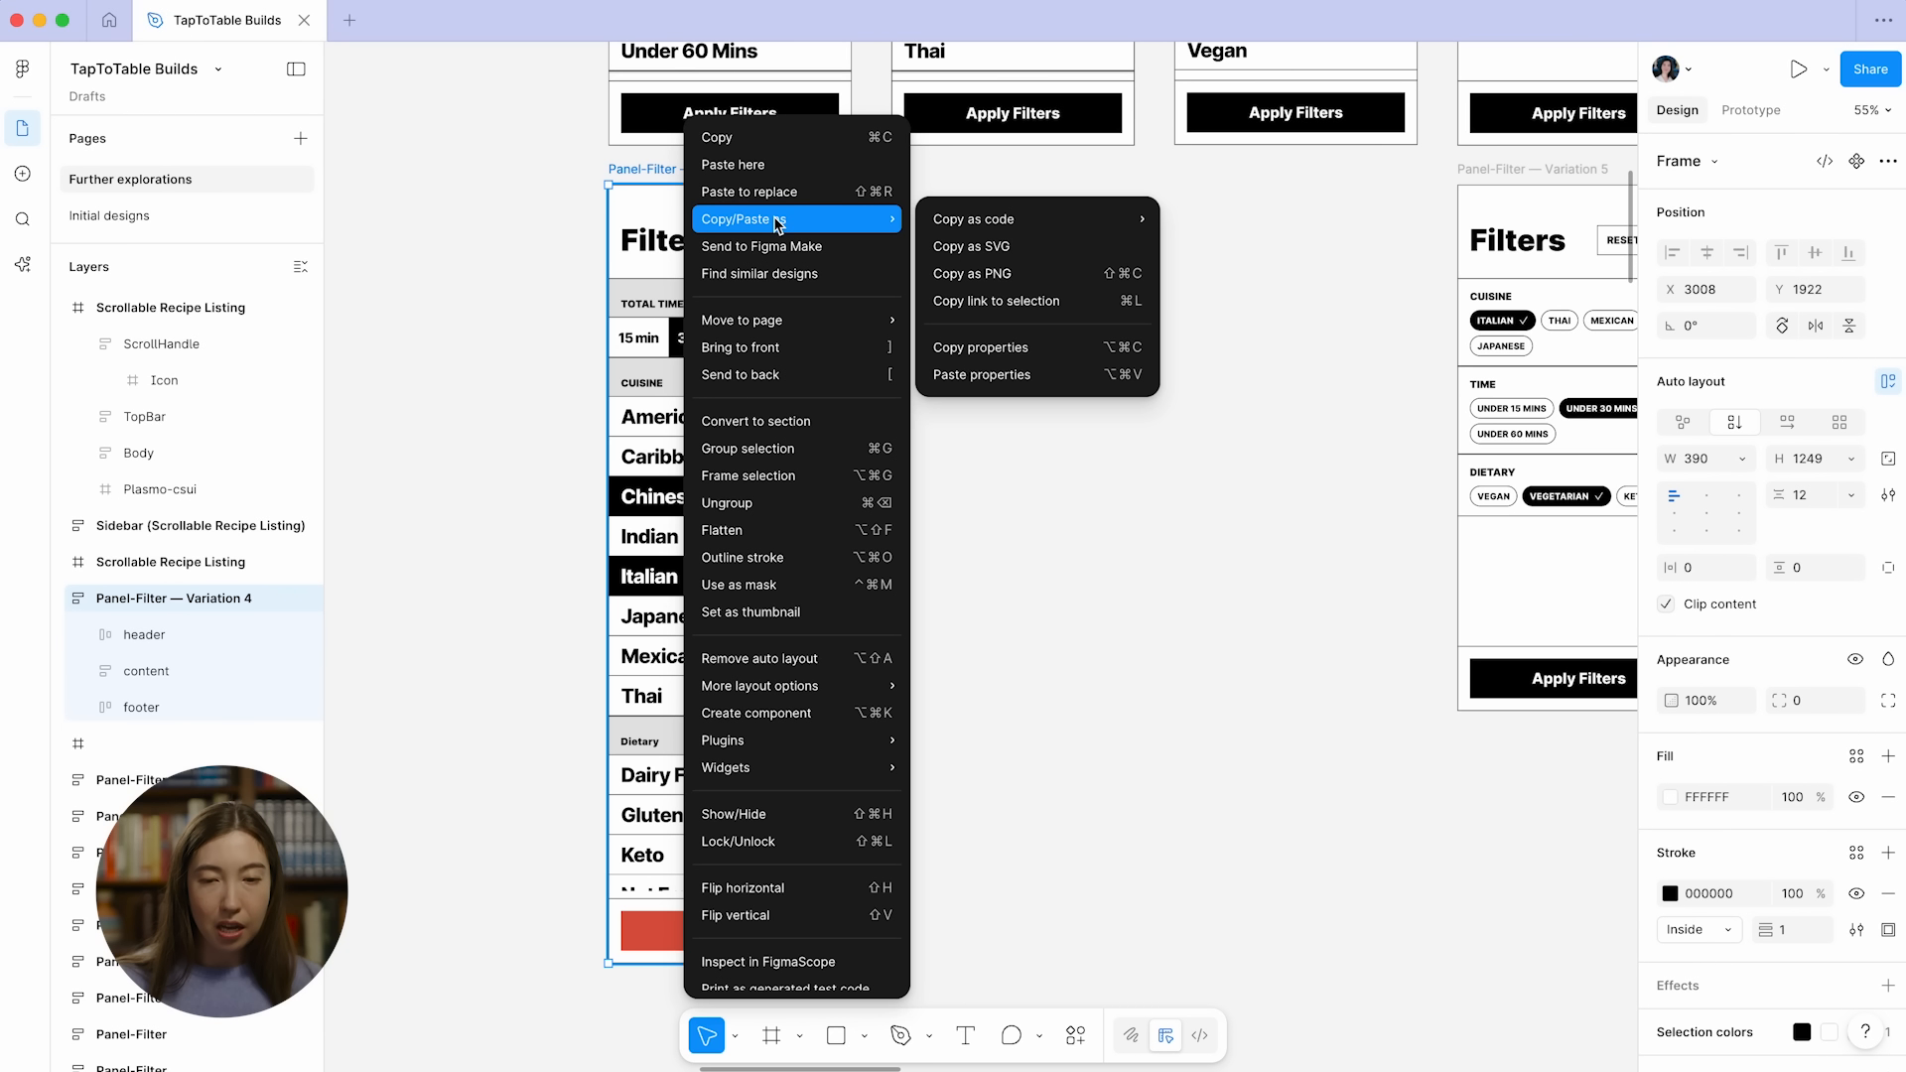
click(998, 301)
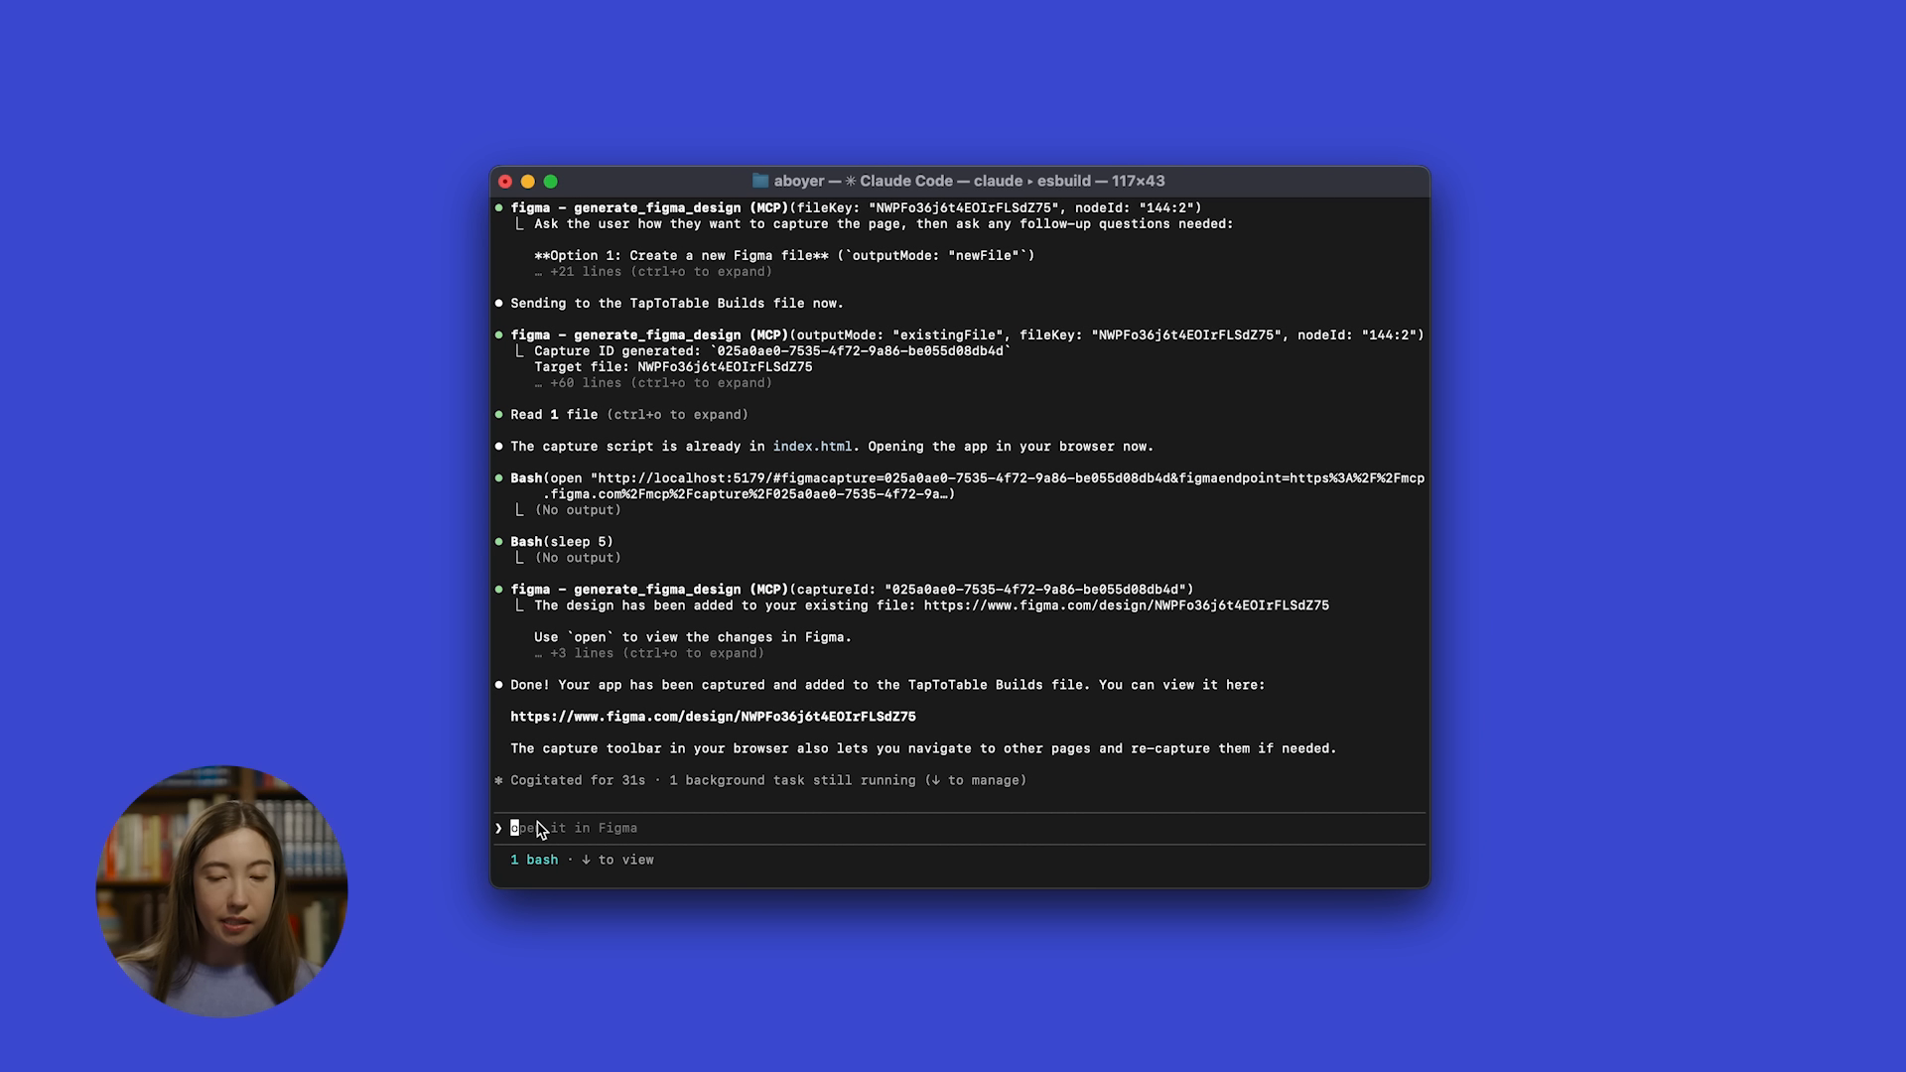
Step: Switch to Claude Code and send the prompt "Update the filter panel to match this design:" with the copied frame link on a new line
text(Upda)
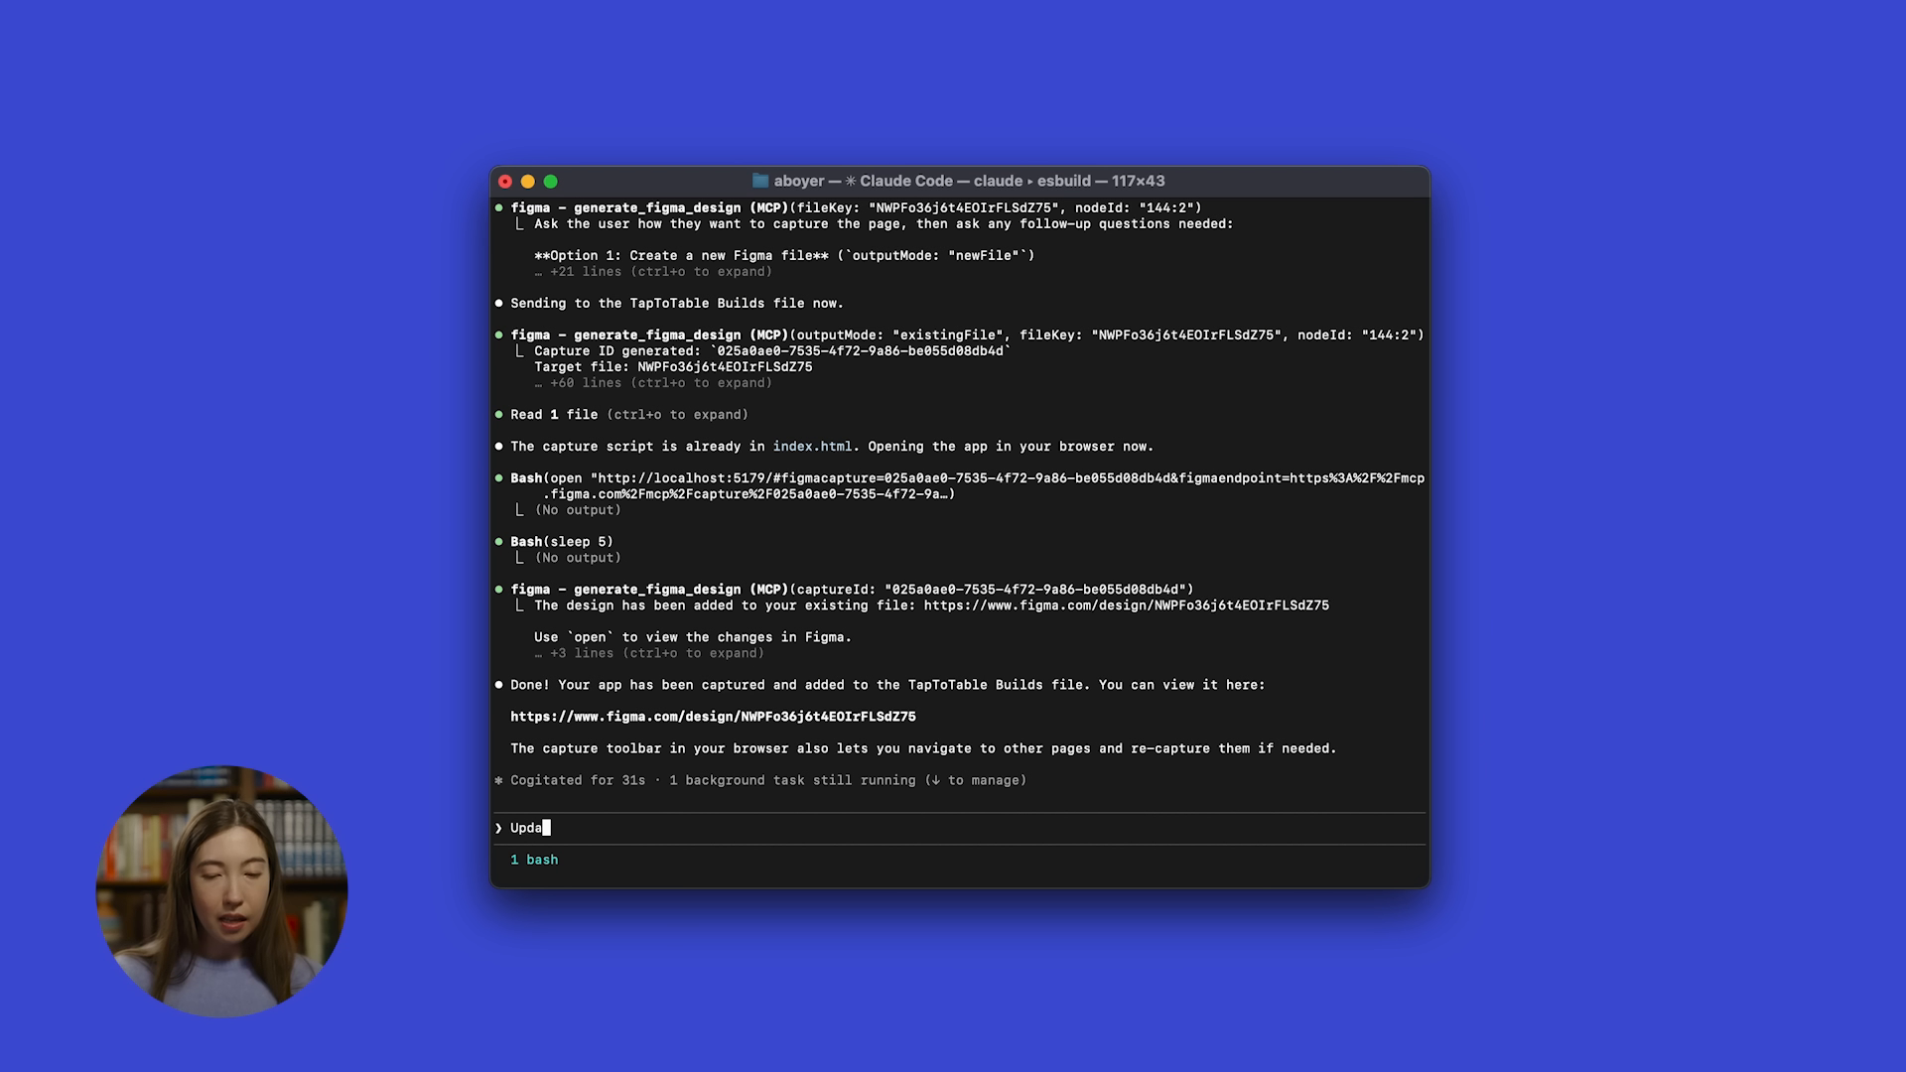
text(te the filter panel to )
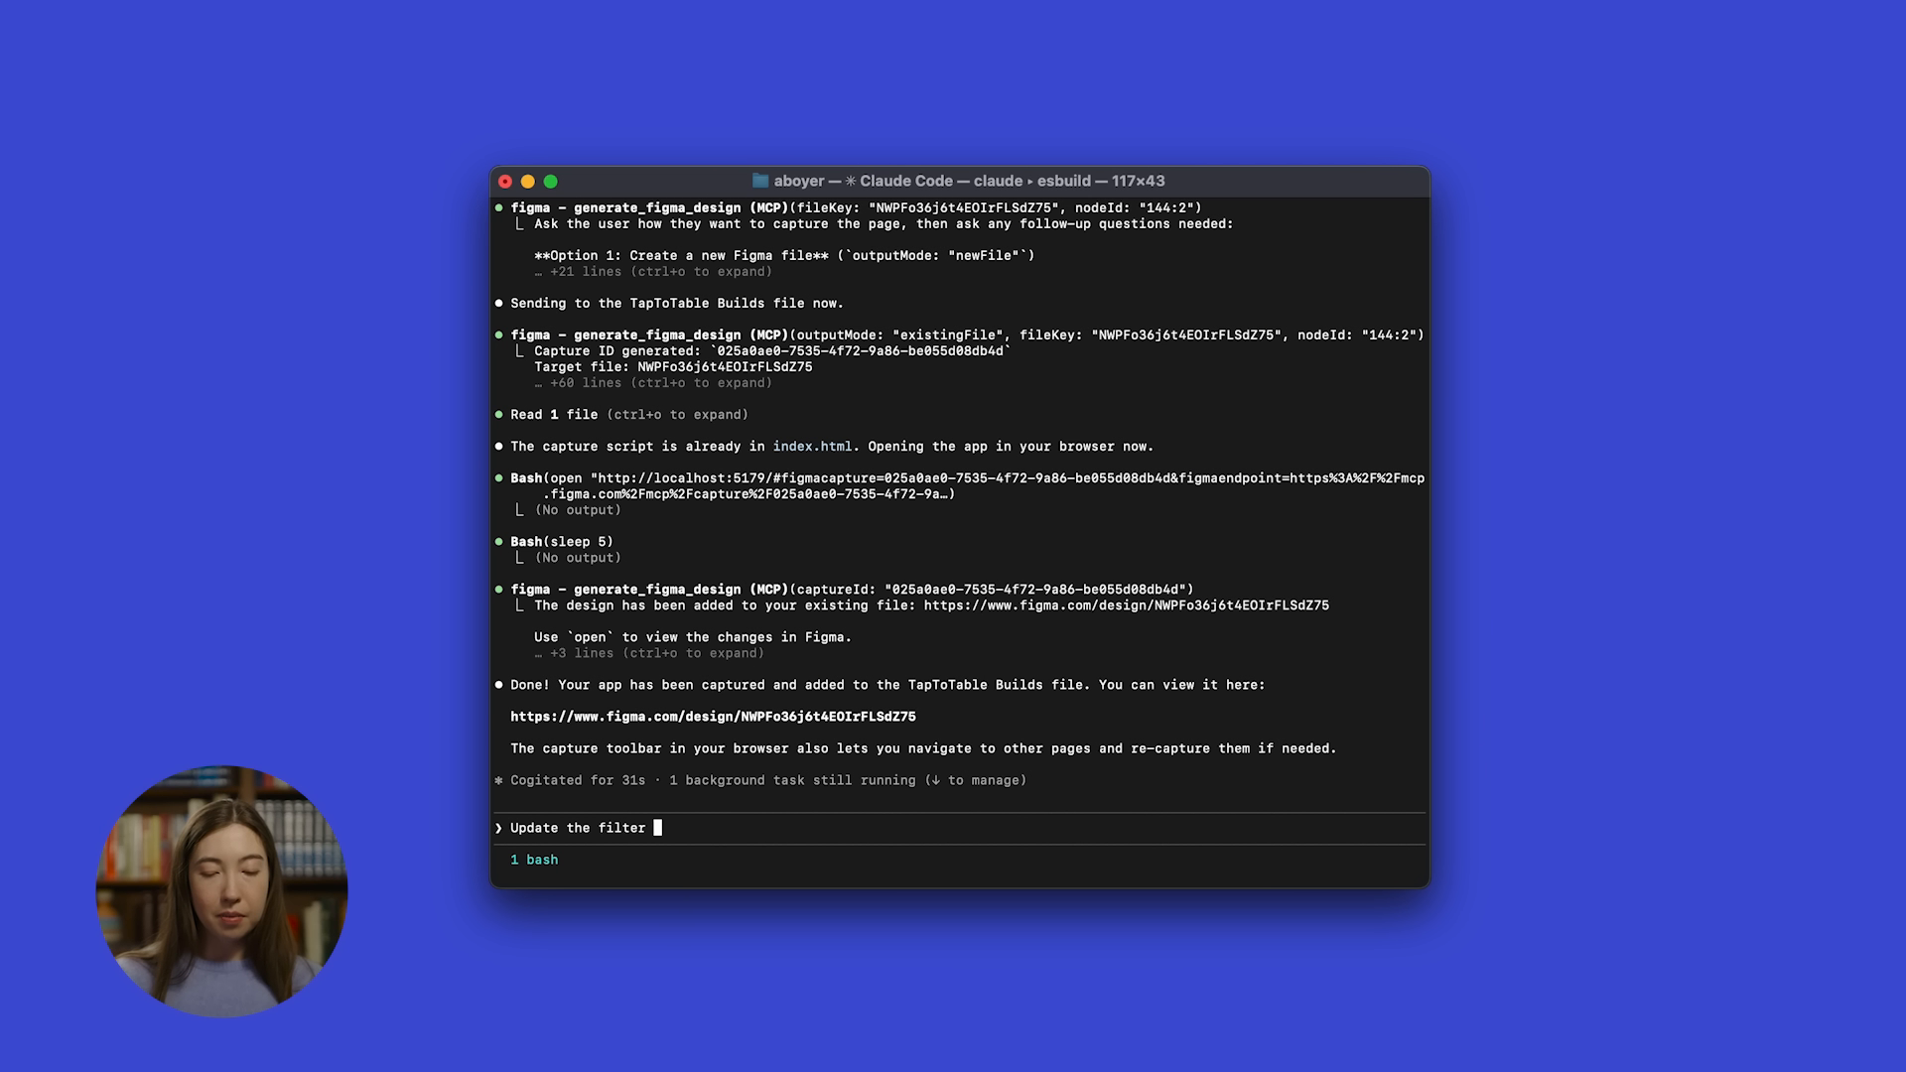
text(match this design:)
key(shift+Return)
key(super+v)
key(Return)
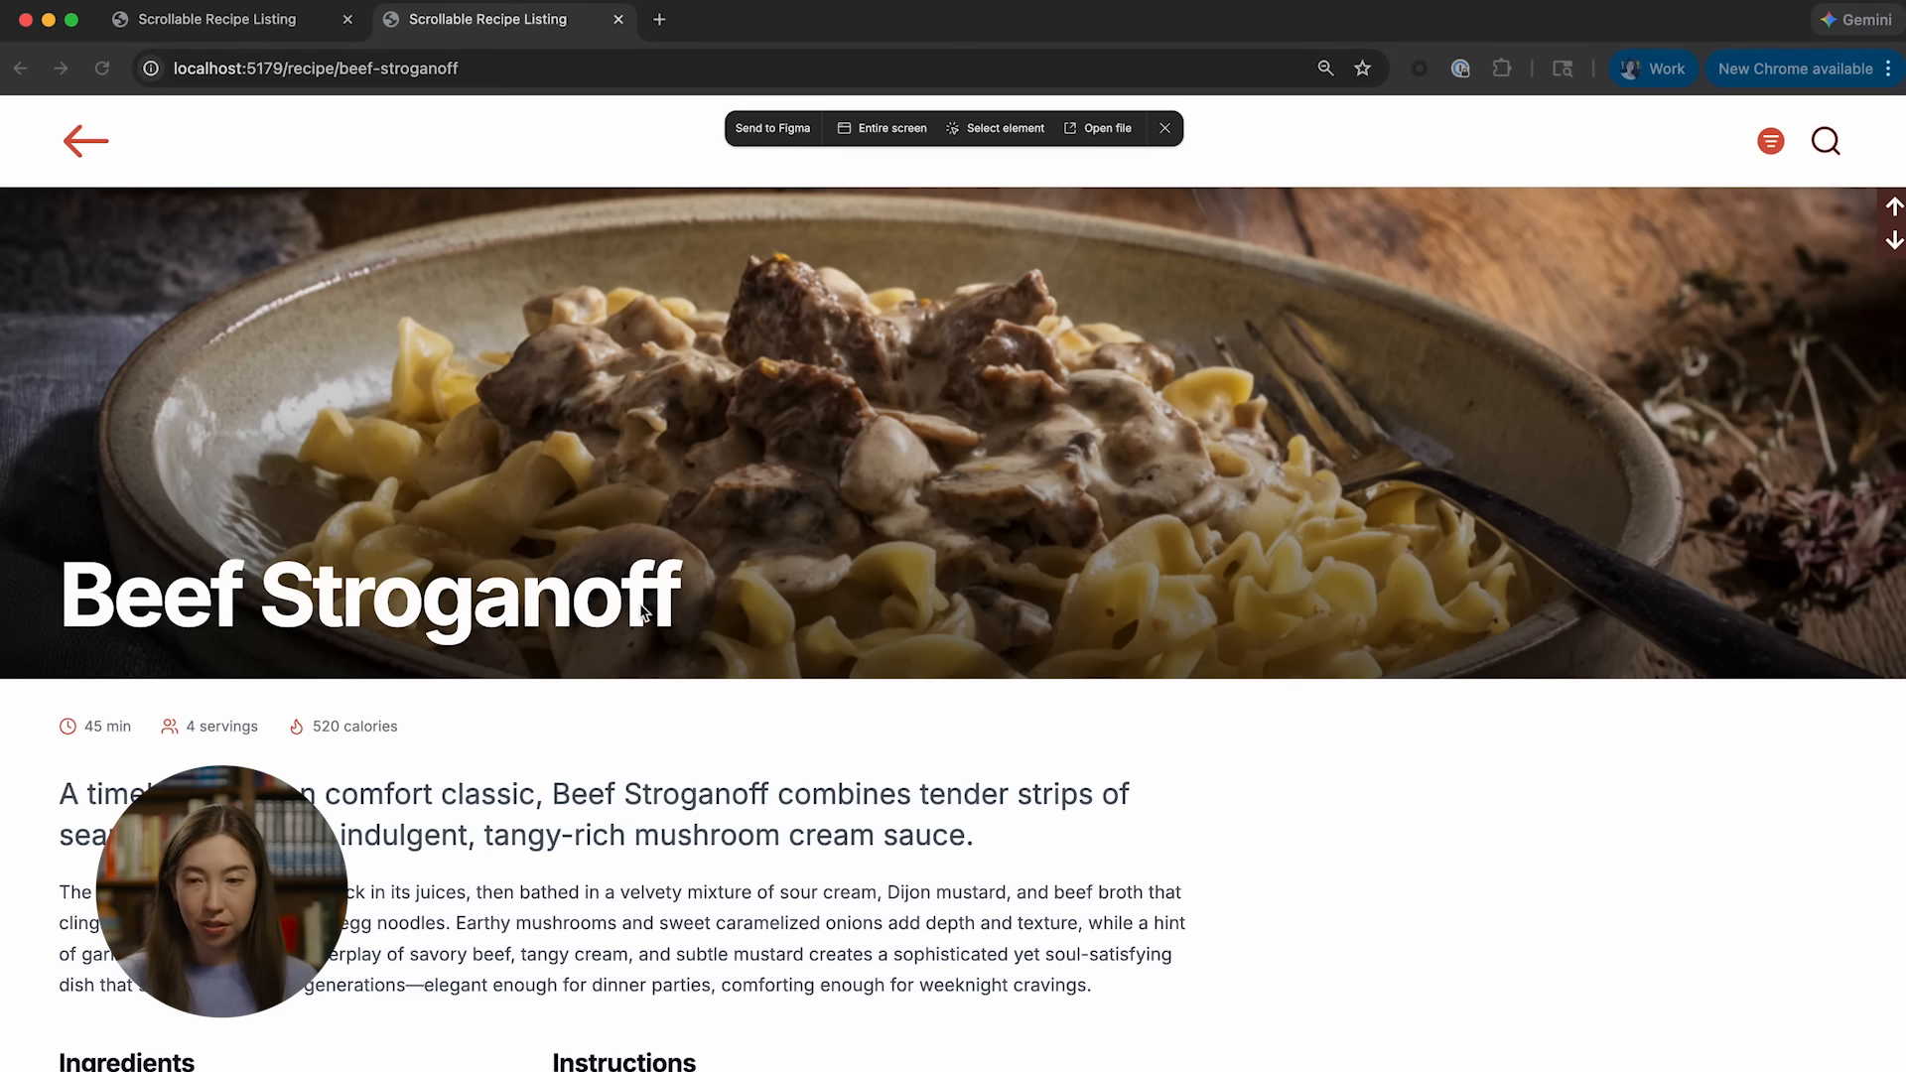
Step: Switch to the browser, open the recipe app's filter panel to review its updated time, cuisine and dietary sections, and close it
click(1769, 144)
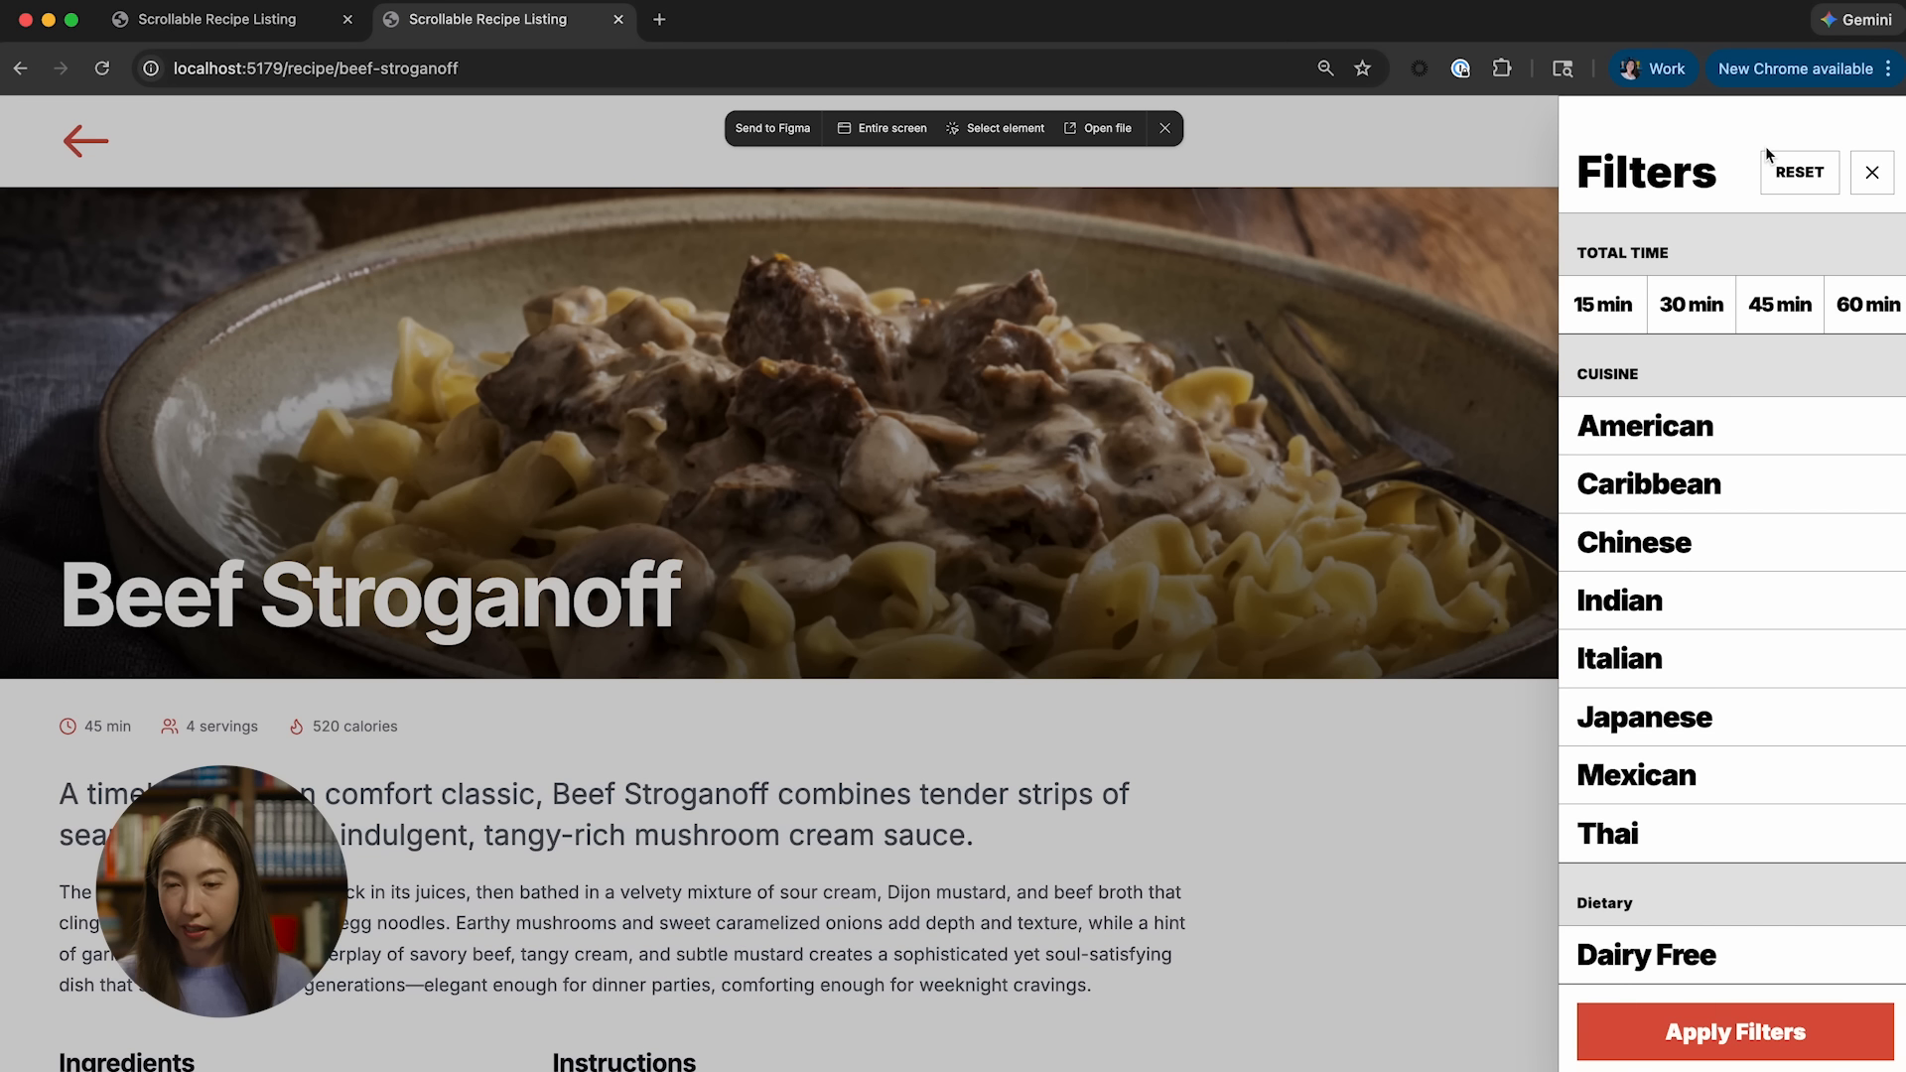
scroll(1690, 417, down, 8)
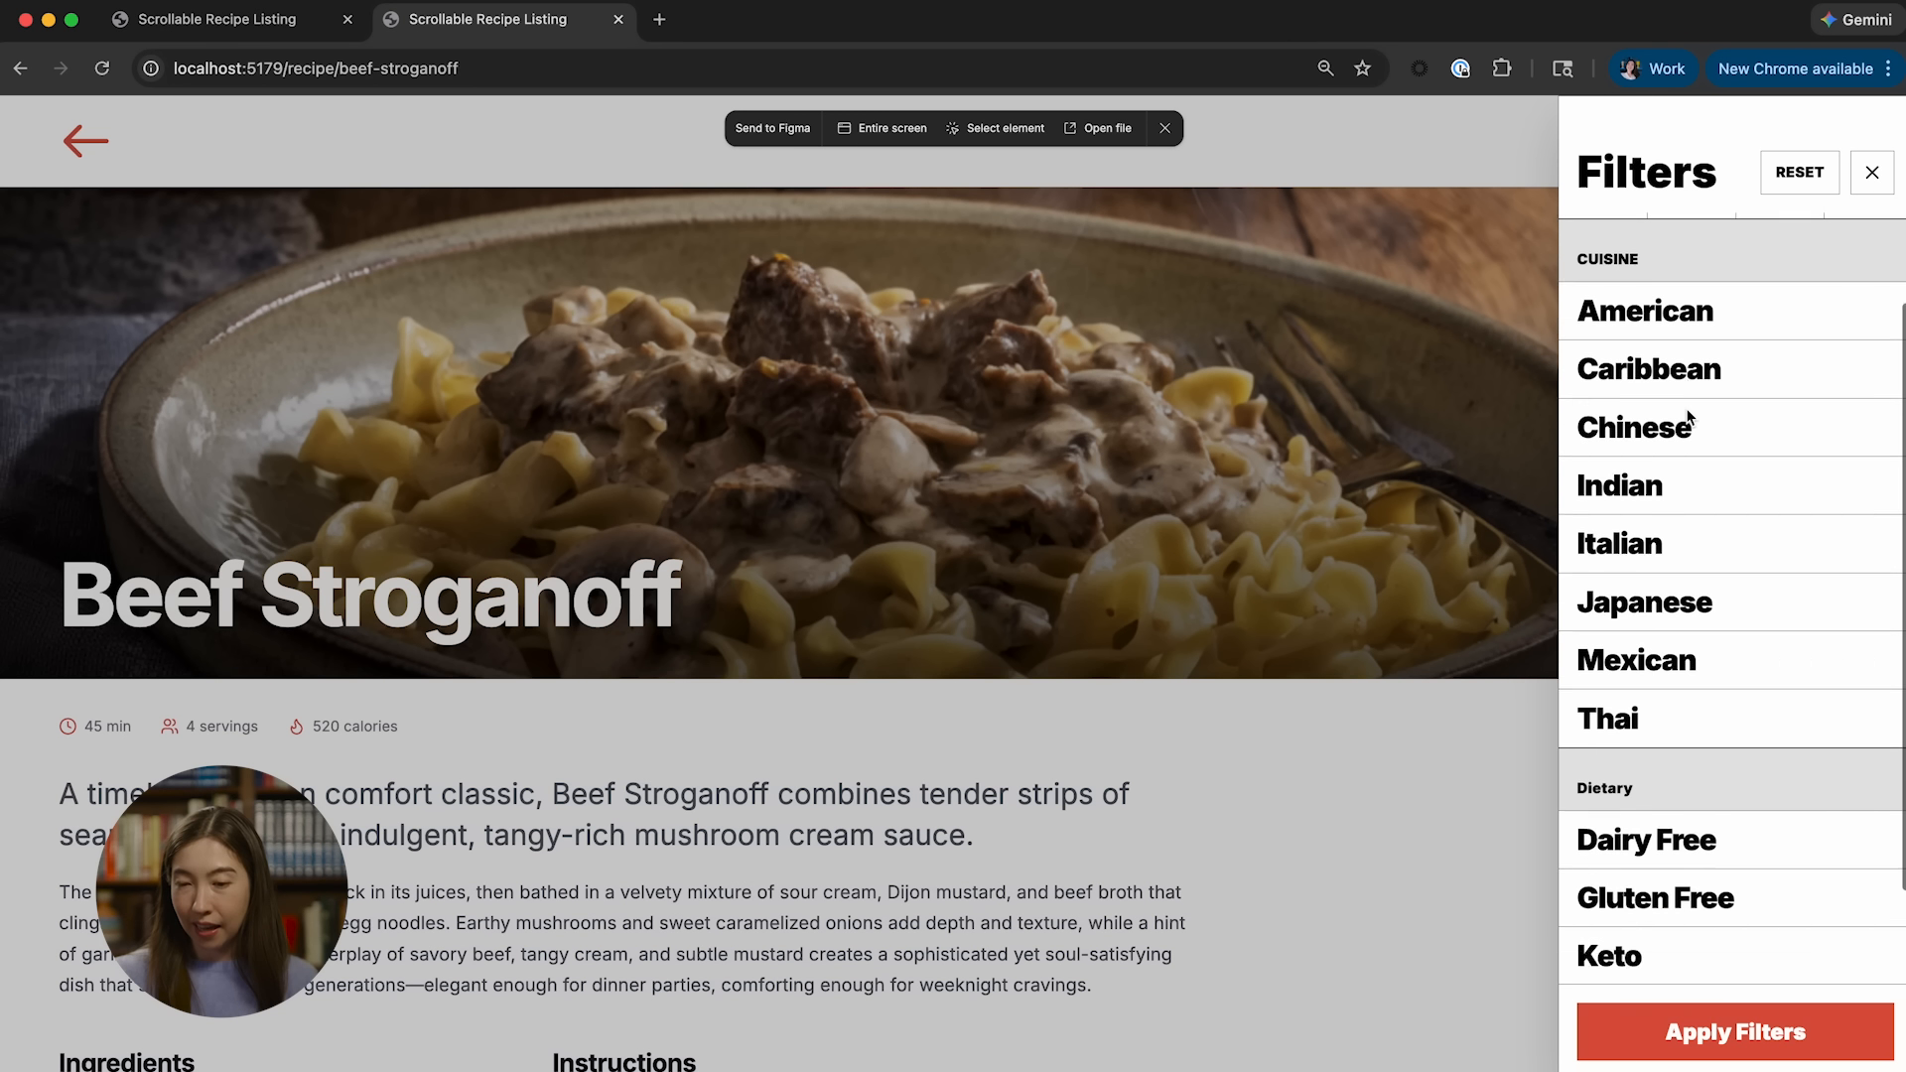
scroll(1690, 417, up, 5)
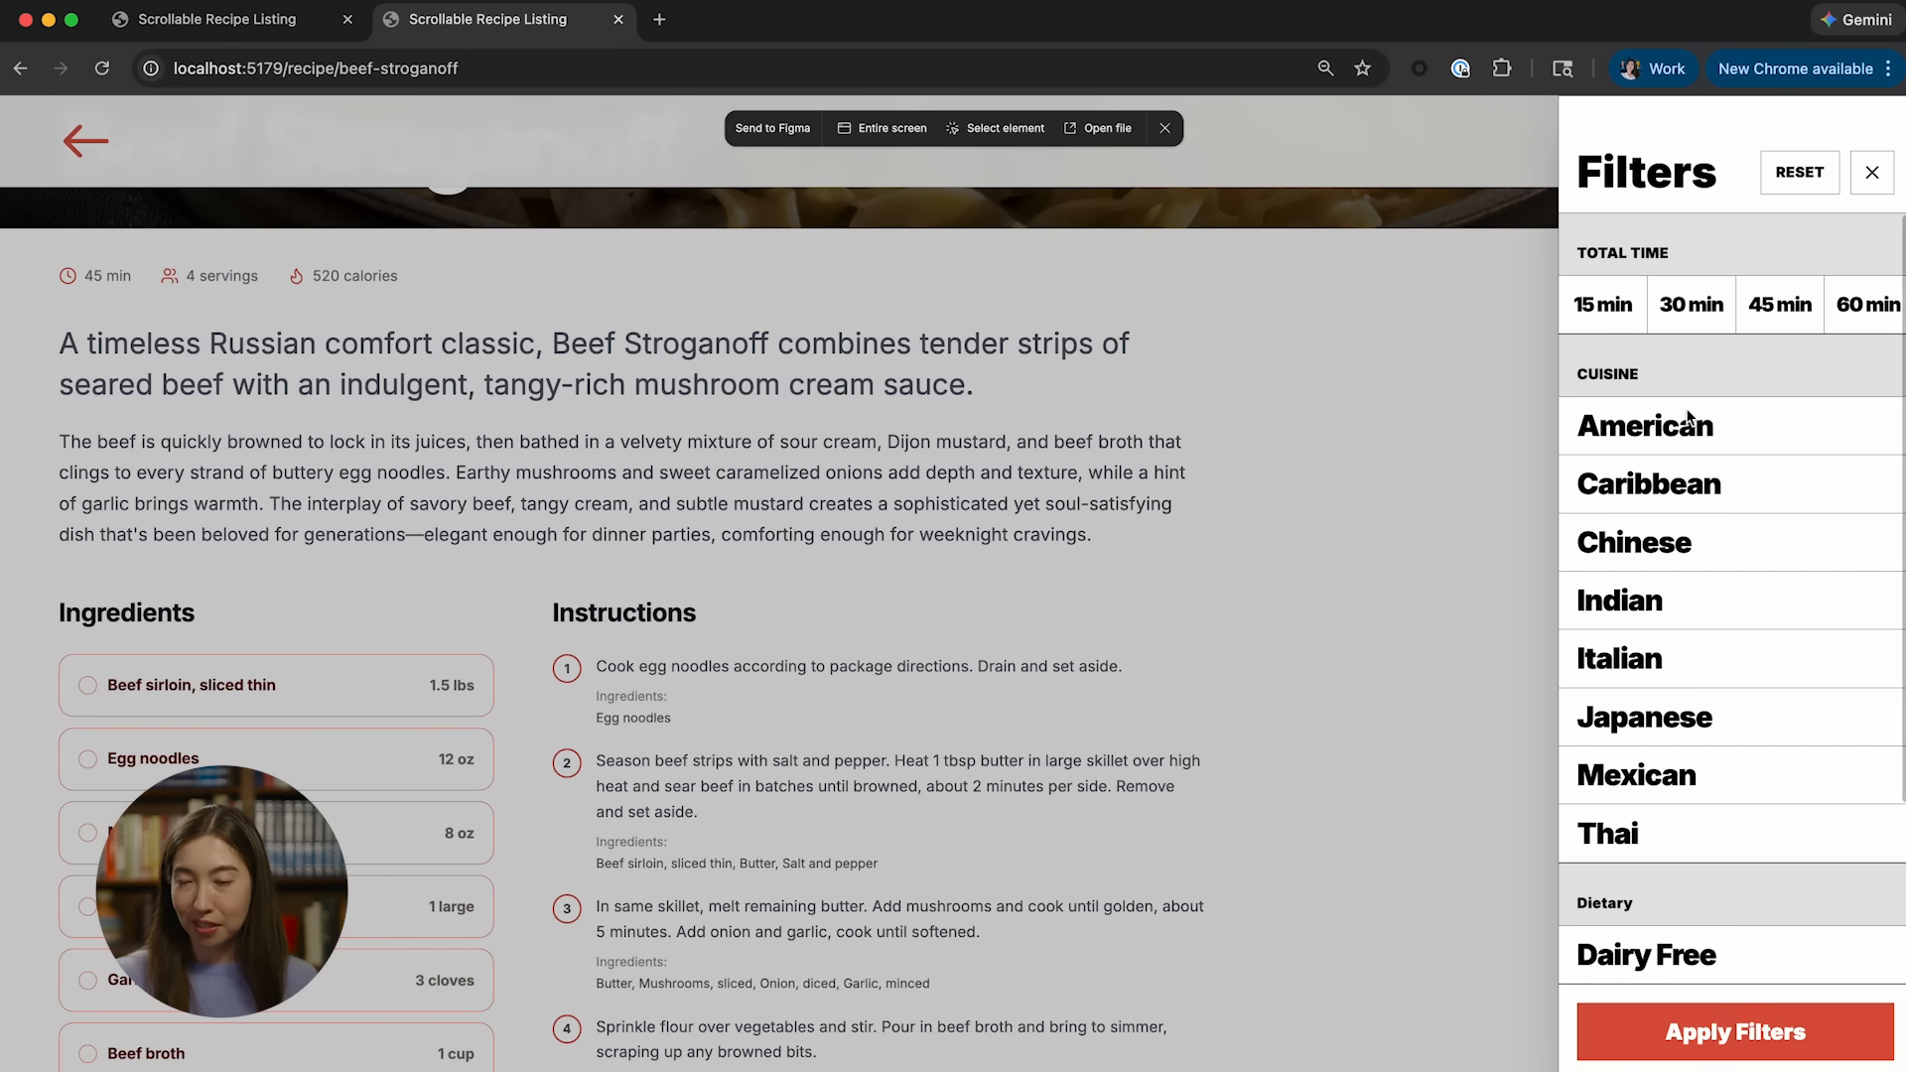
click(1873, 174)
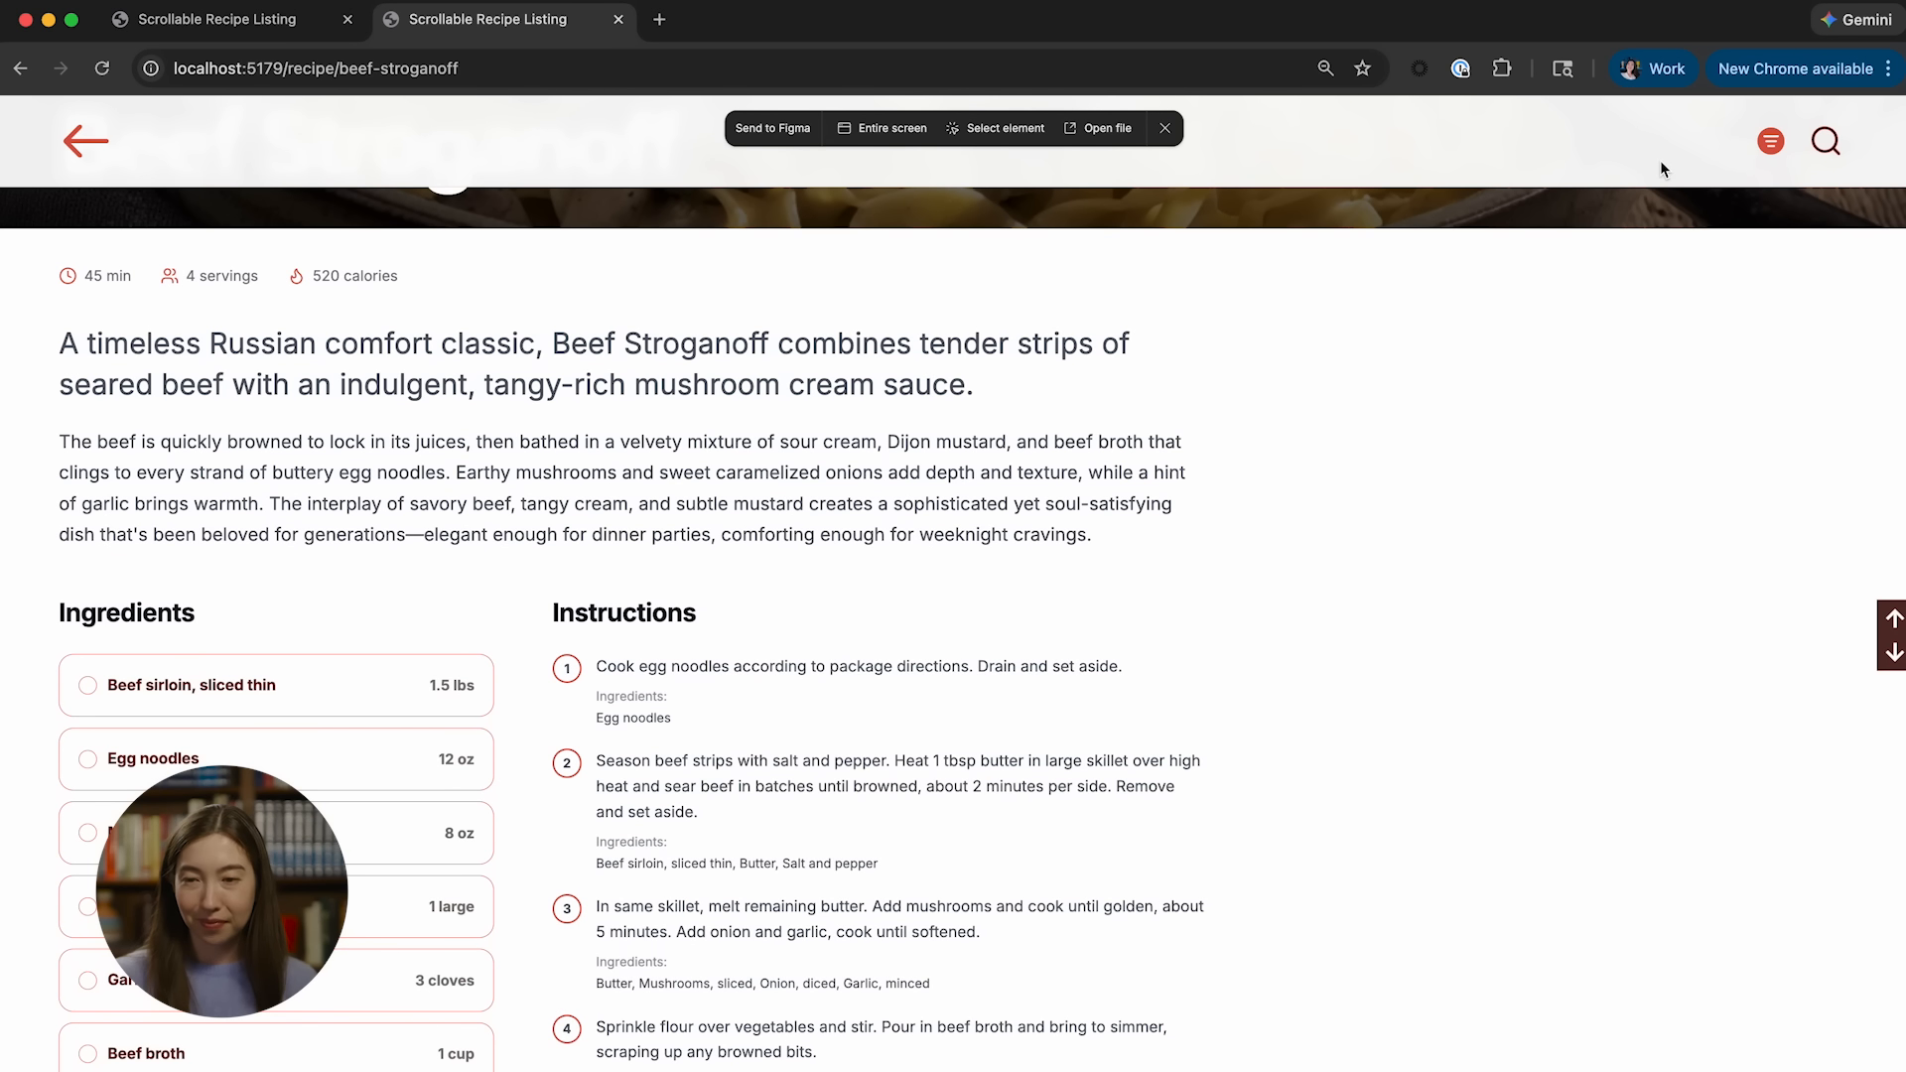